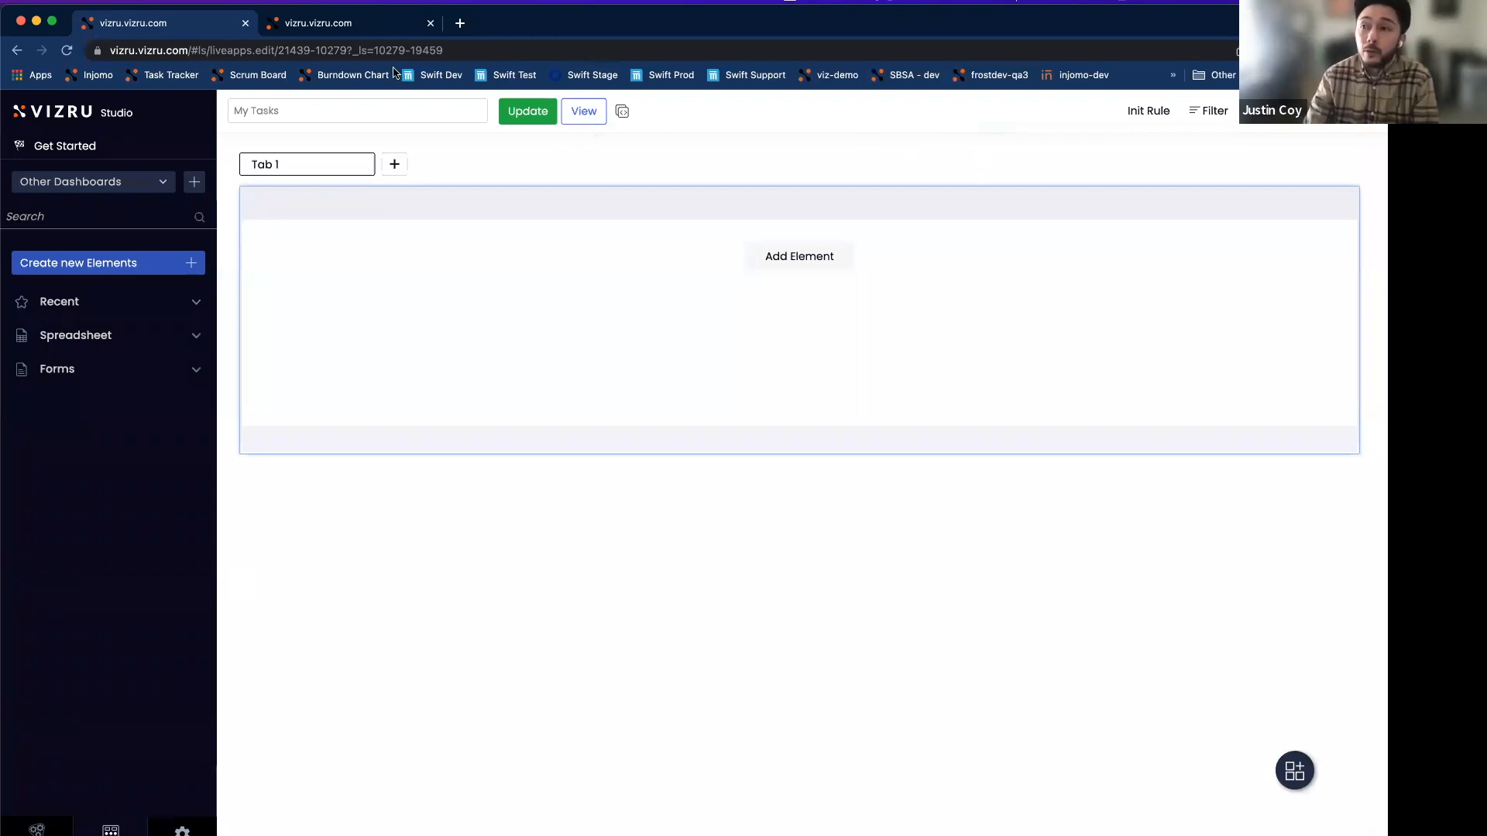
Switch to the Task Tracker browser tab showing the Workflow project's task list.
{"action": "left_click", "coordinate": [335, 28]}
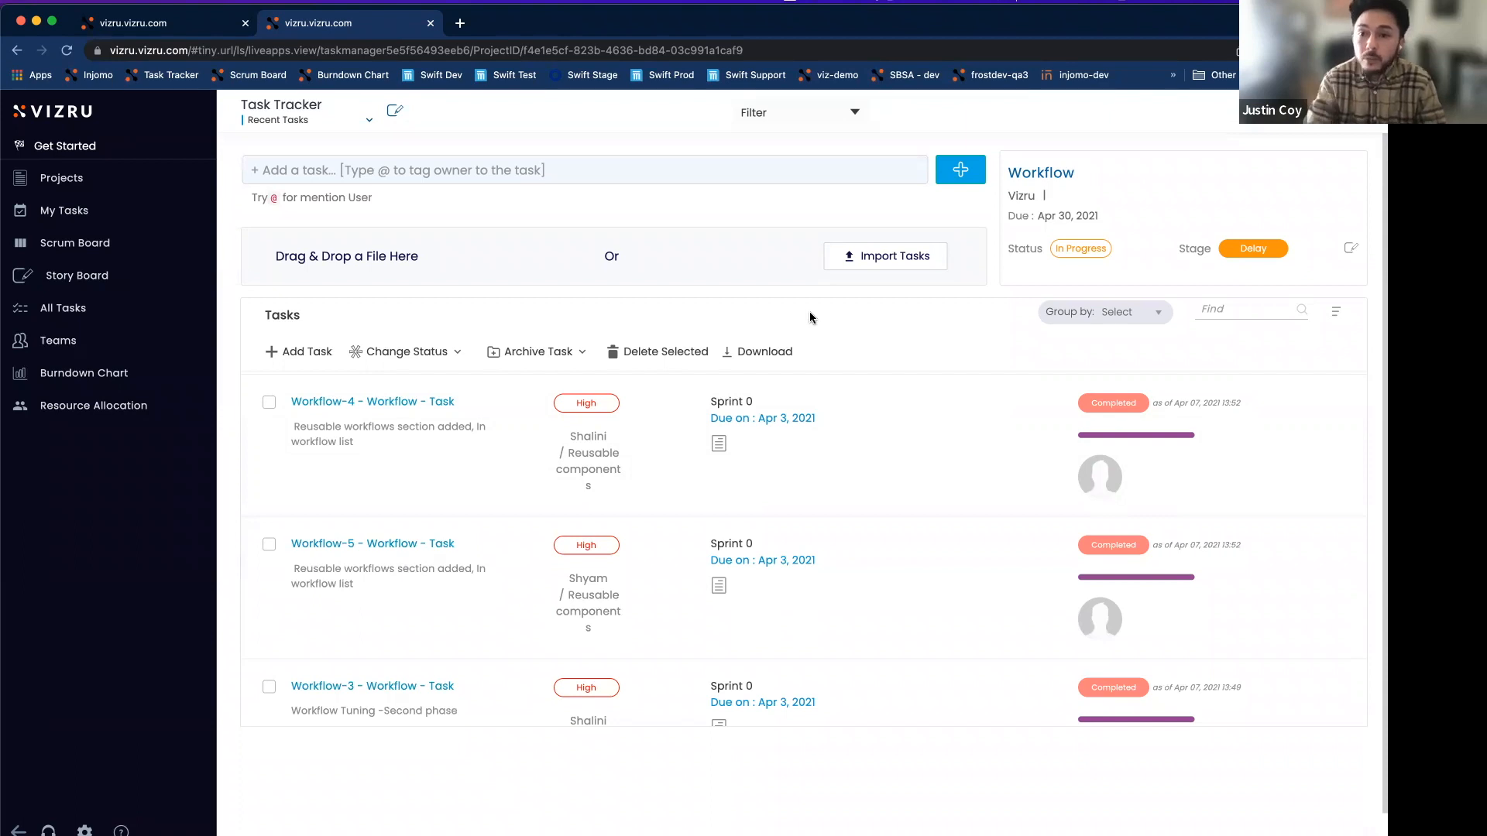
Open the Group by dropdown listing Customer, Ends, Sprint, Owner, Priority and Workstream.
{"action": "left_click", "coordinate": [1107, 317]}
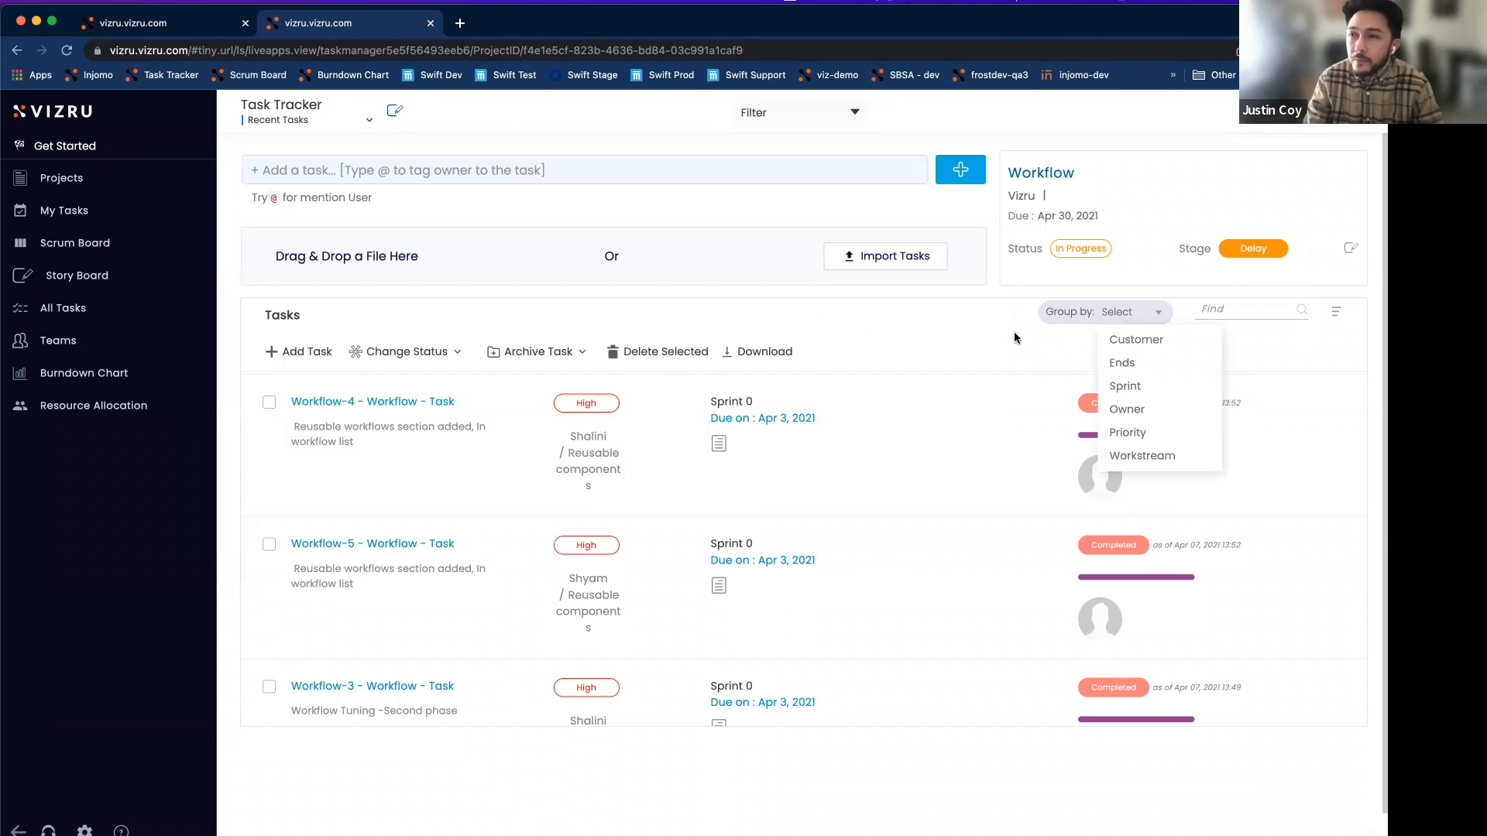
Open the Workflow-4 TaskForm from the task list, then return to the Vizru Studio tab.
{"action": "left_click", "coordinate": [1136, 319]}
{"action": "left_click", "coordinate": [1222, 311]}
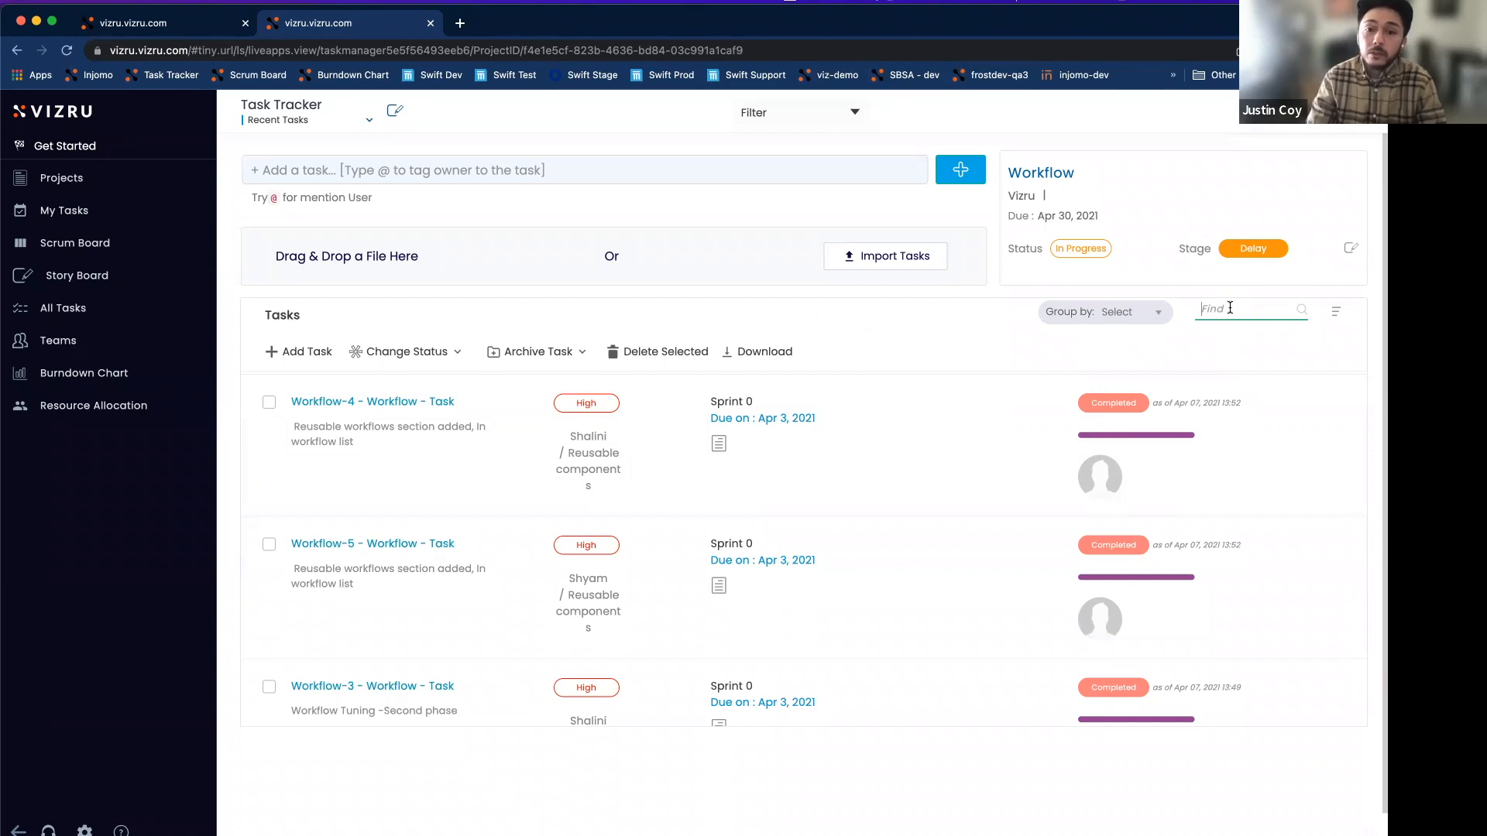
{"action": "left_click", "coordinate": [483, 457]}
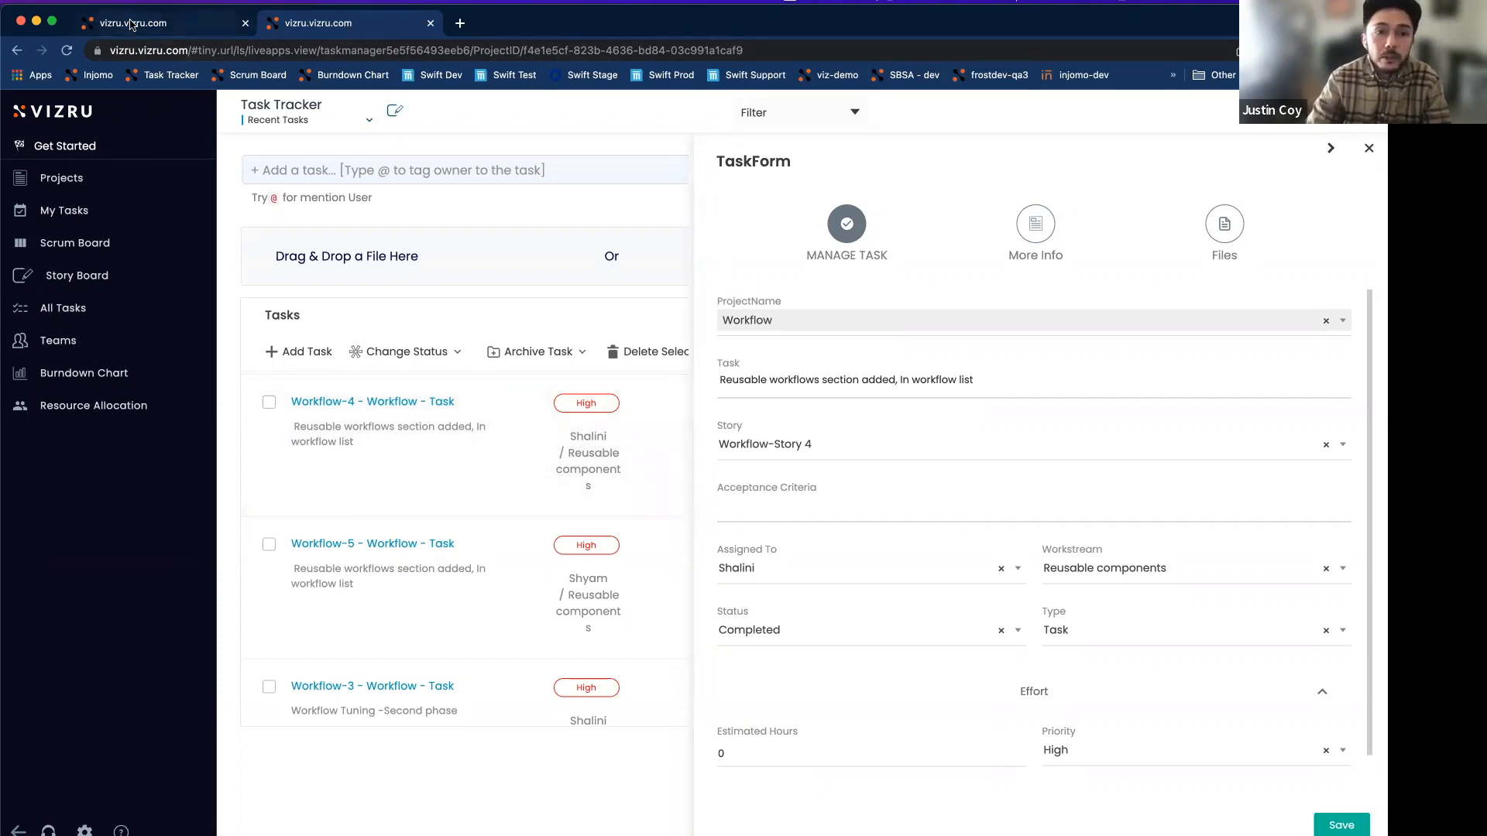
{"action": "left_click", "coordinate": [131, 24]}
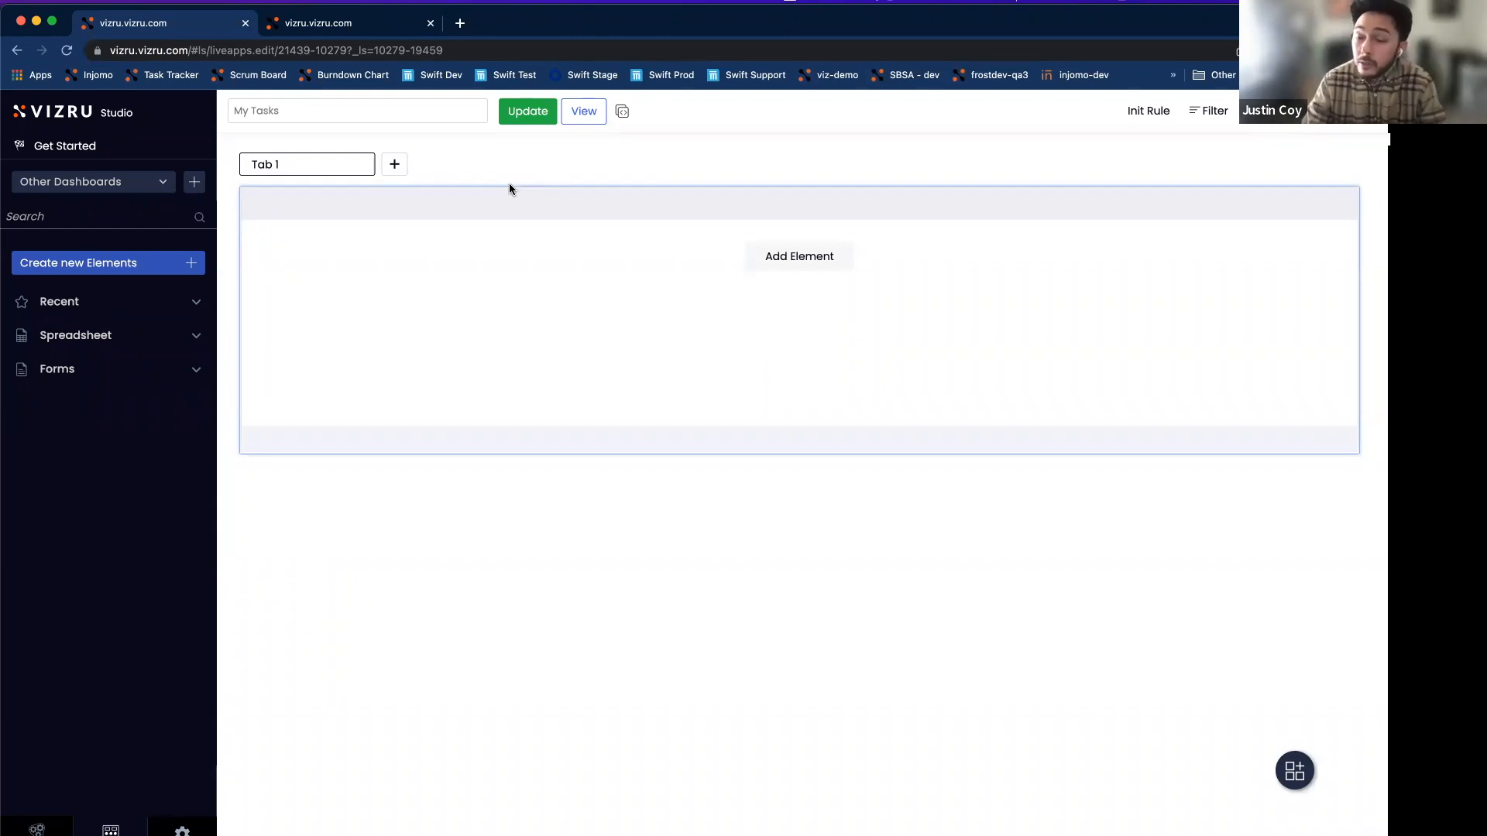
Create a new Datalist element that uses the Task List object.
{"action": "left_click", "coordinate": [192, 265]}
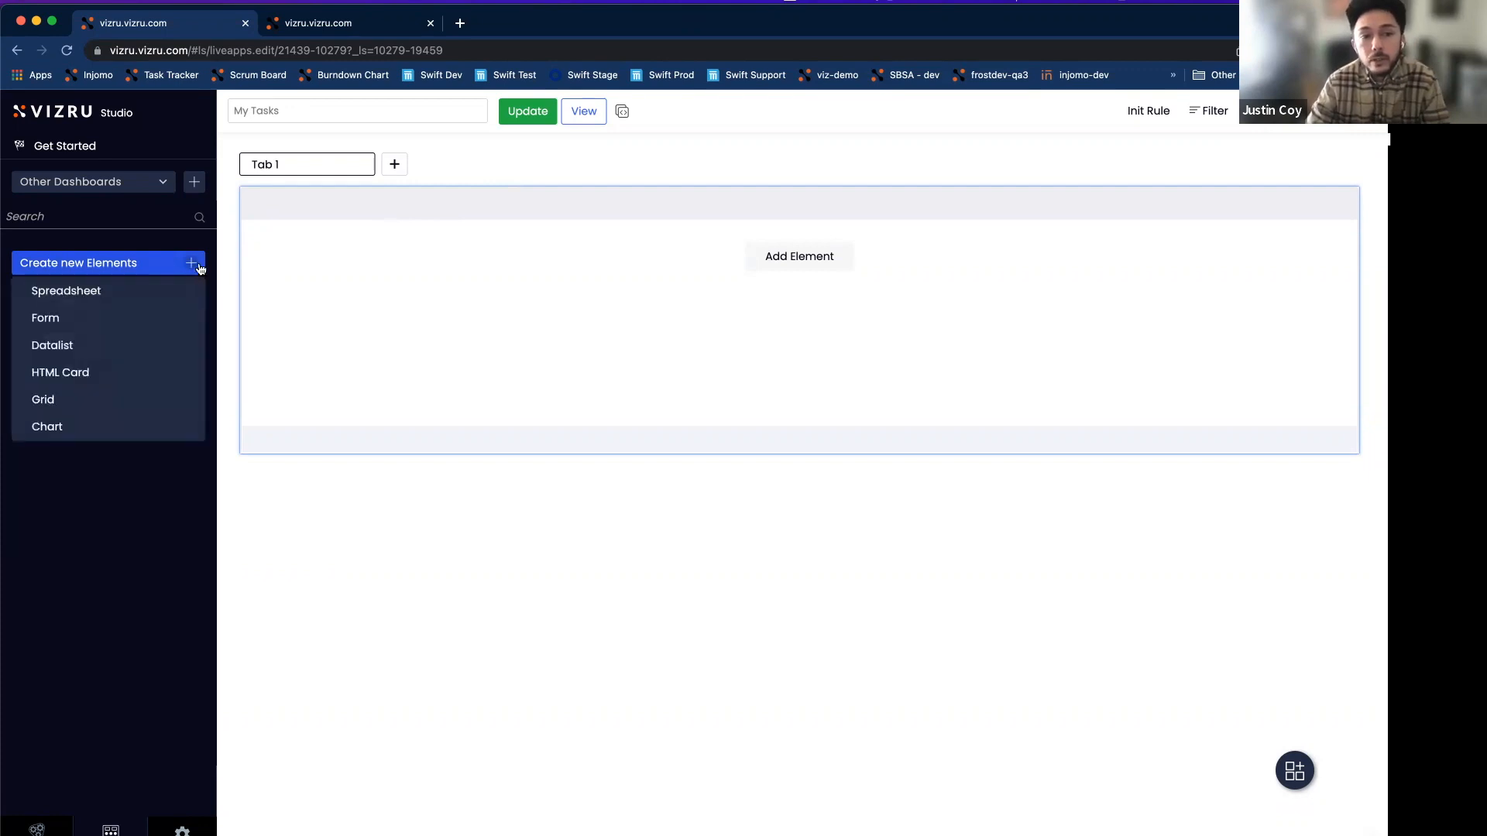
{"action": "left_click", "coordinate": [66, 347]}
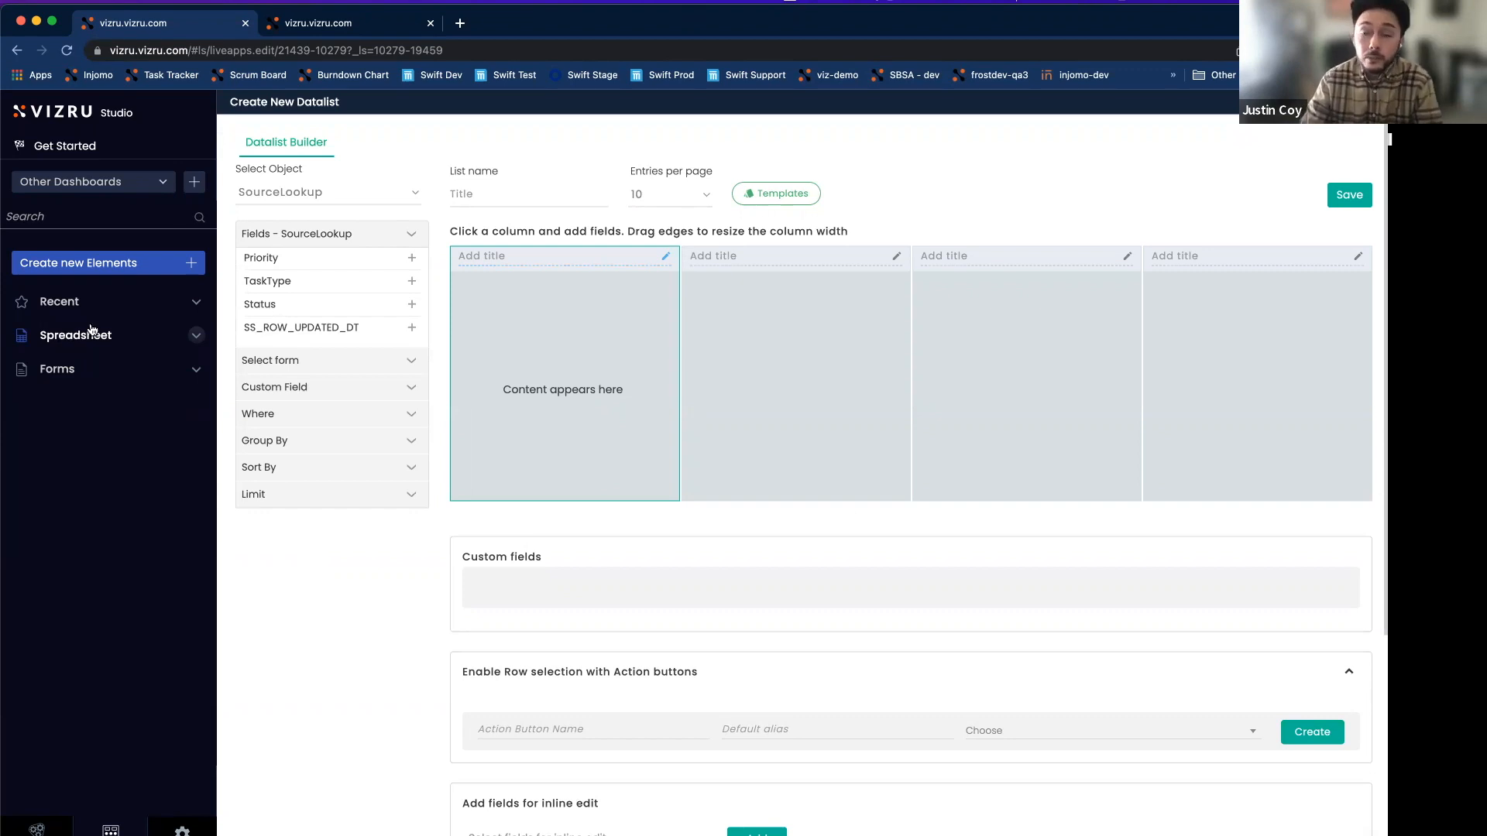
{"action": "left_click", "coordinate": [325, 193]}
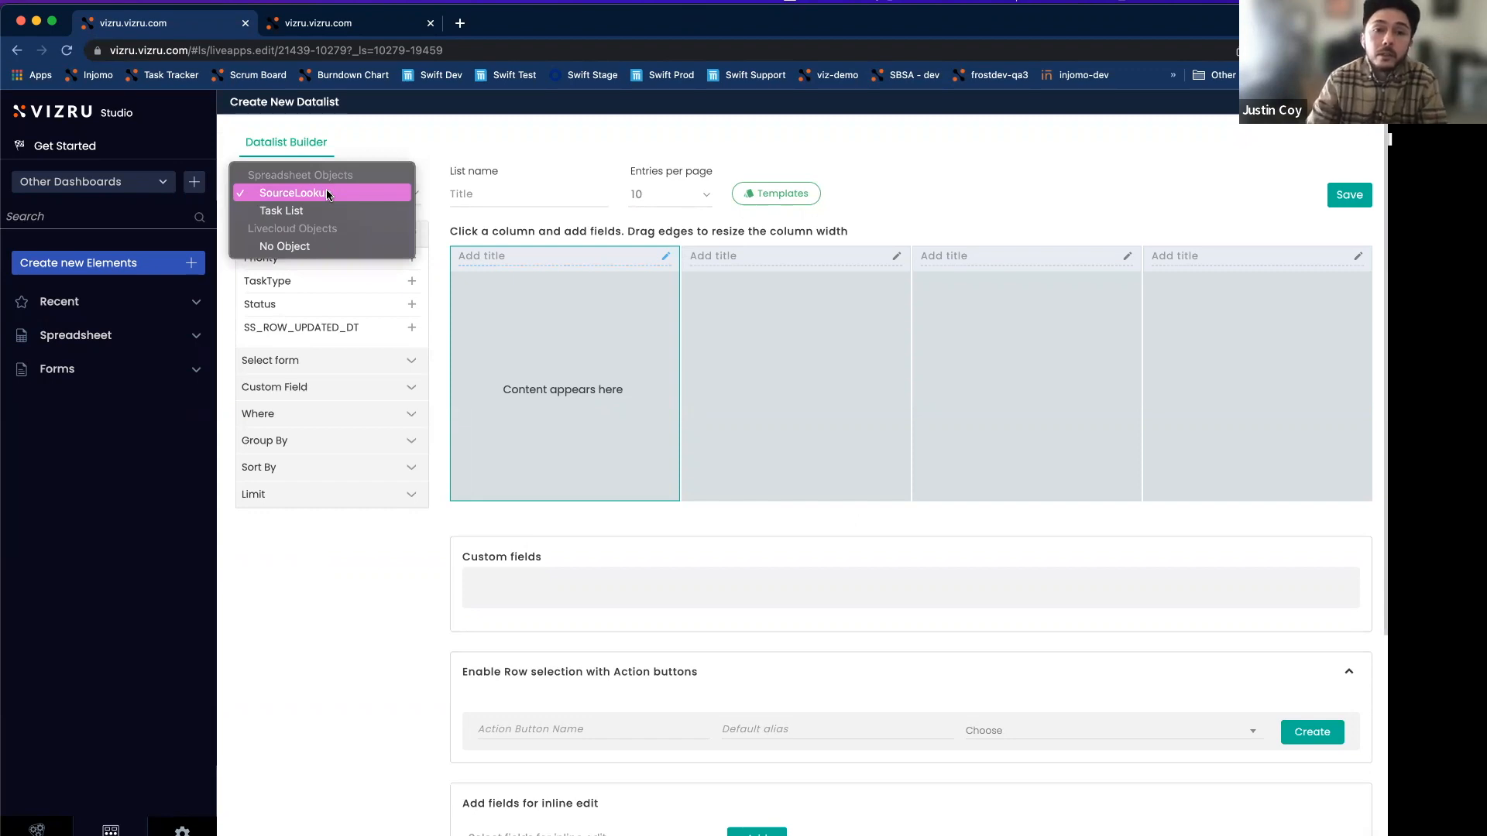
{"action": "left_click", "coordinate": [285, 211]}
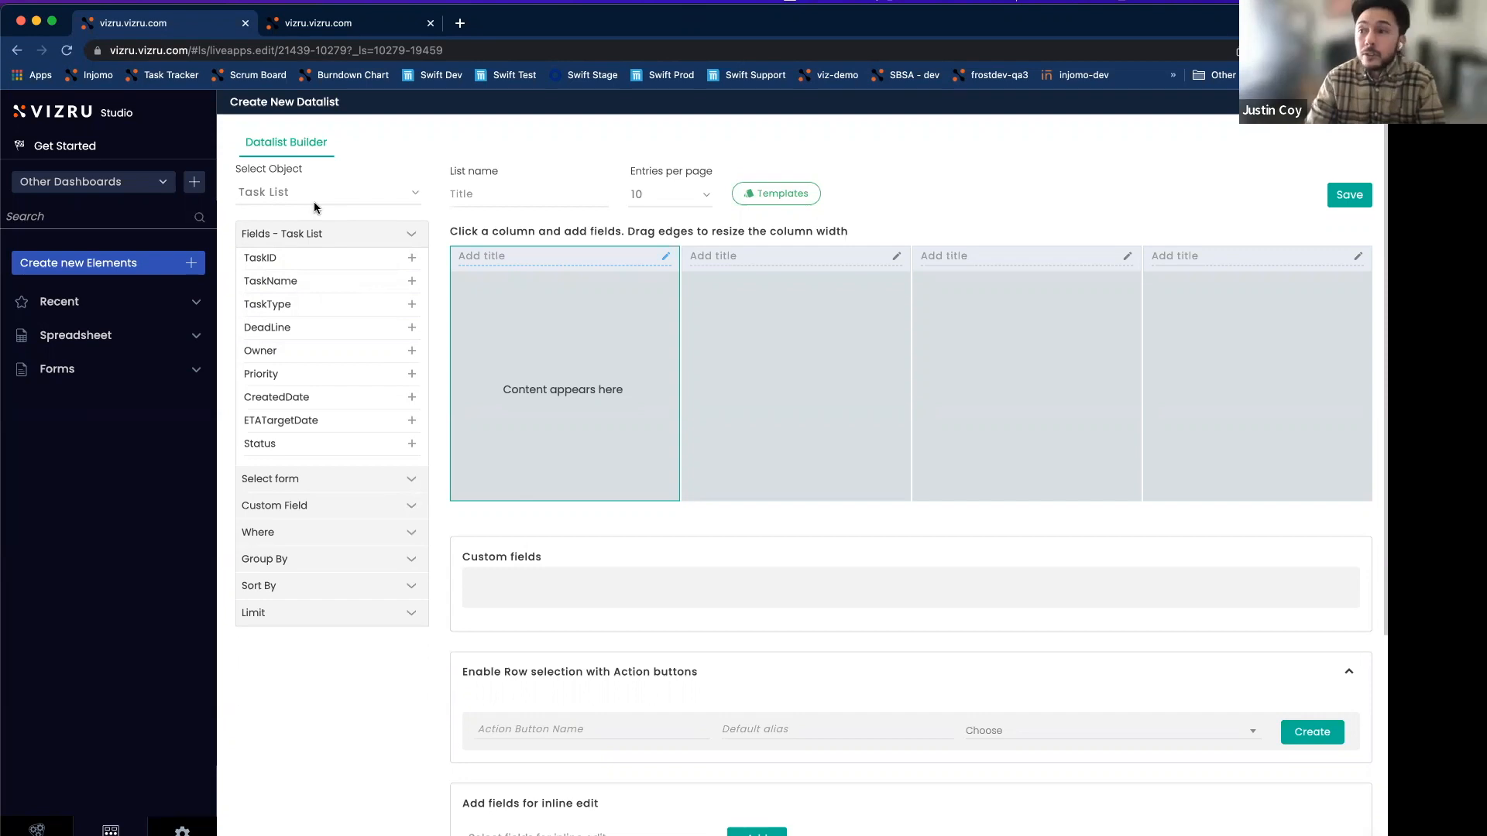
Name the datalist 'All Tasks' and add the TaskName field to its first column.
{"action": "left_click", "coordinate": [472, 198]}
{"action": "type", "text": "All Tasks"}
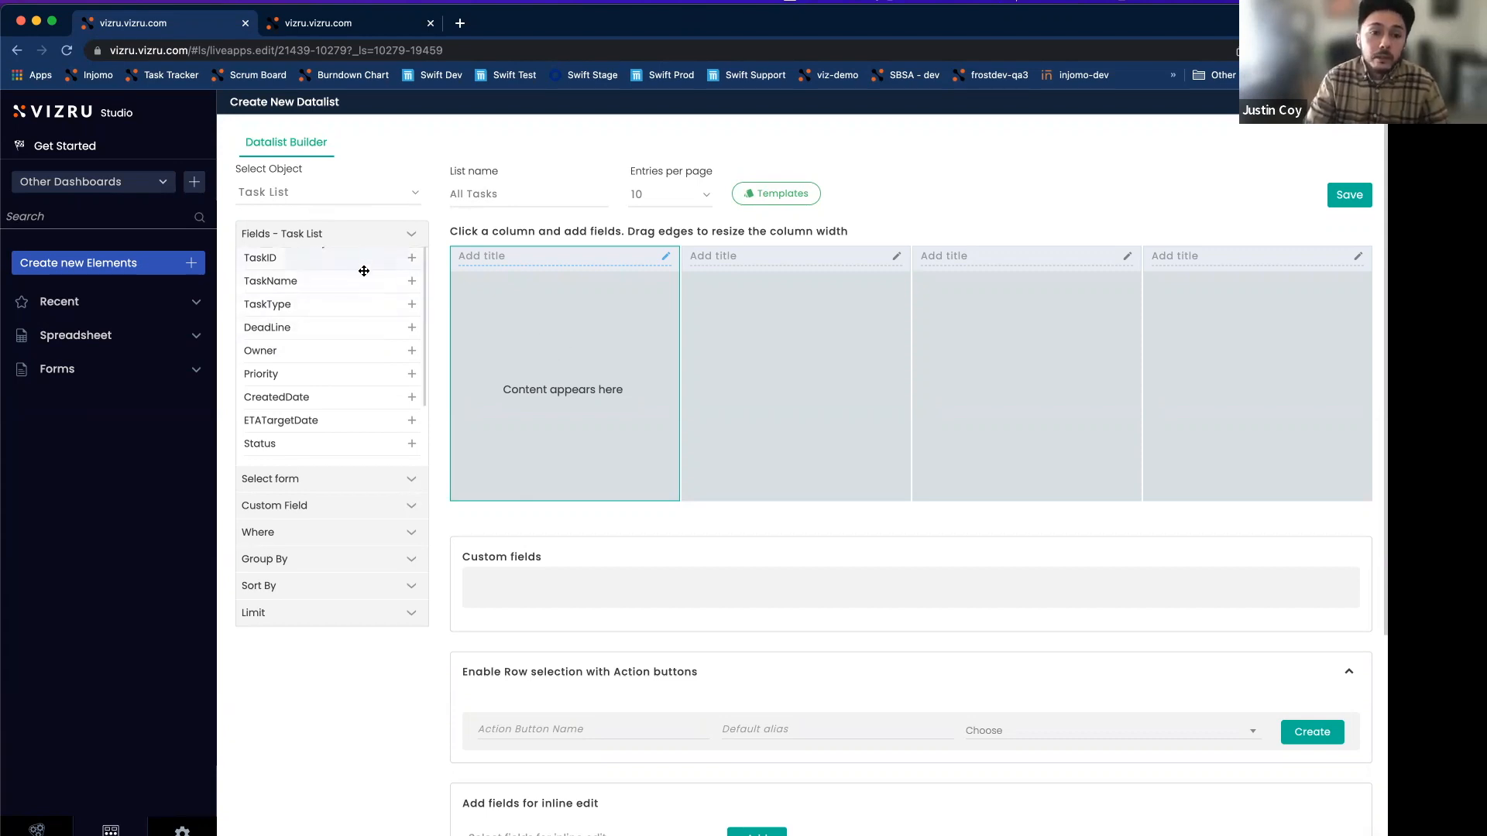
{"action": "left_click", "coordinate": [412, 281]}
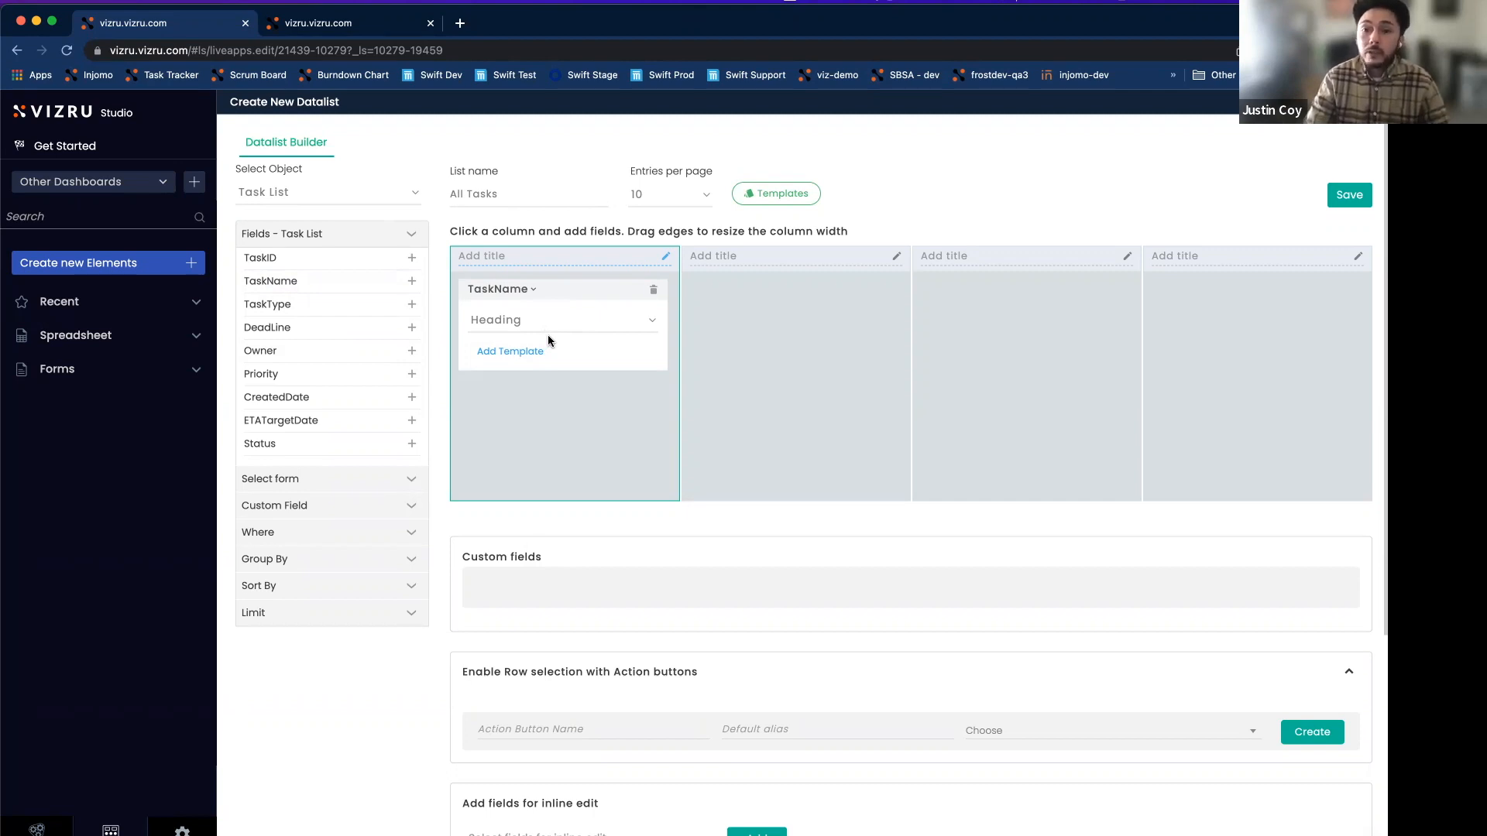
Apply the My task template from the Templates gallery to the All Tasks datalist.
{"action": "left_click", "coordinate": [784, 195]}
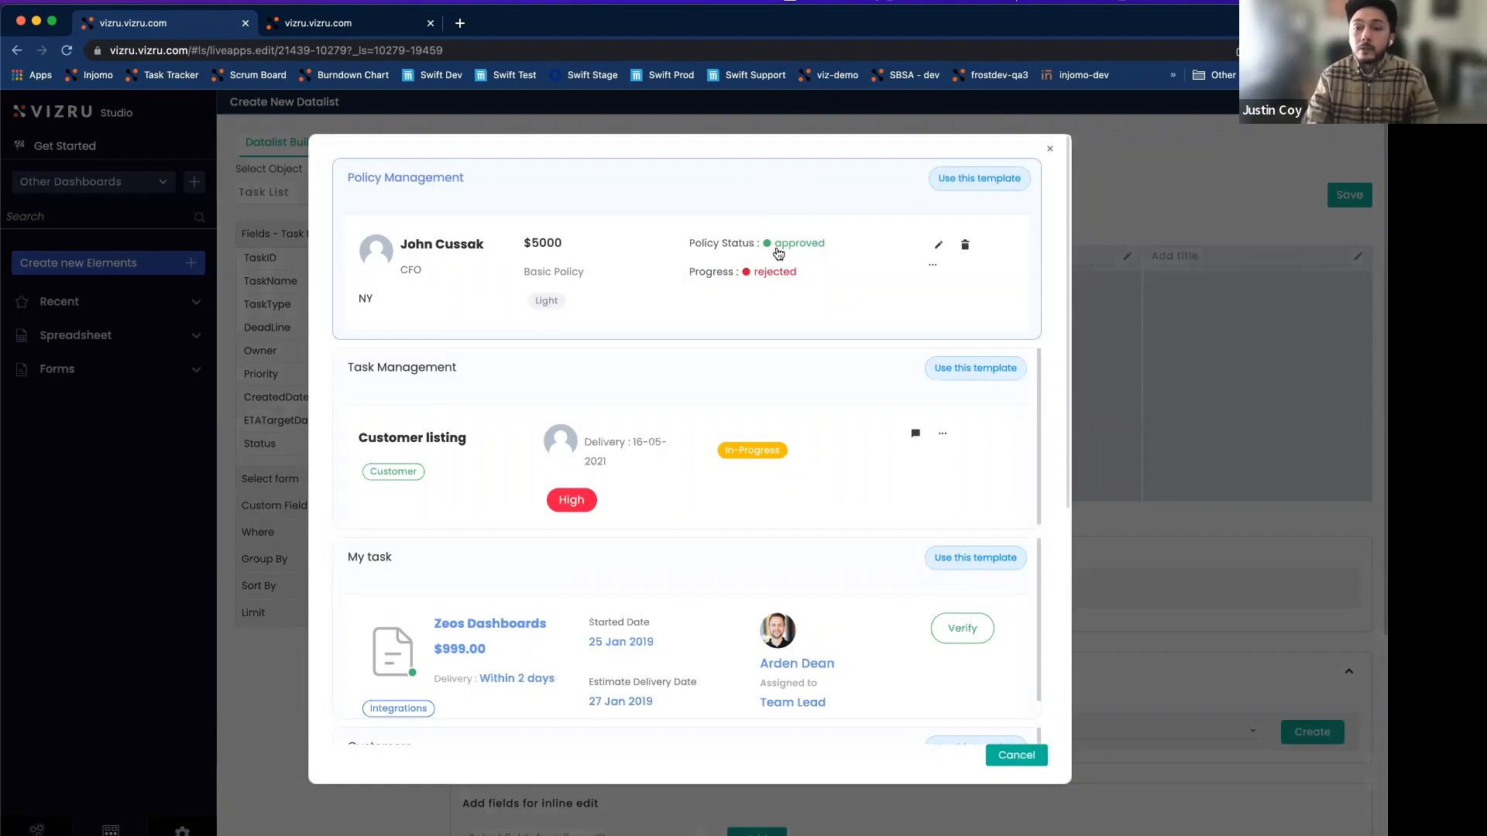
{"action": "scroll", "coordinate": [719, 379], "scroll_direction": "down", "scroll_amount": 1}
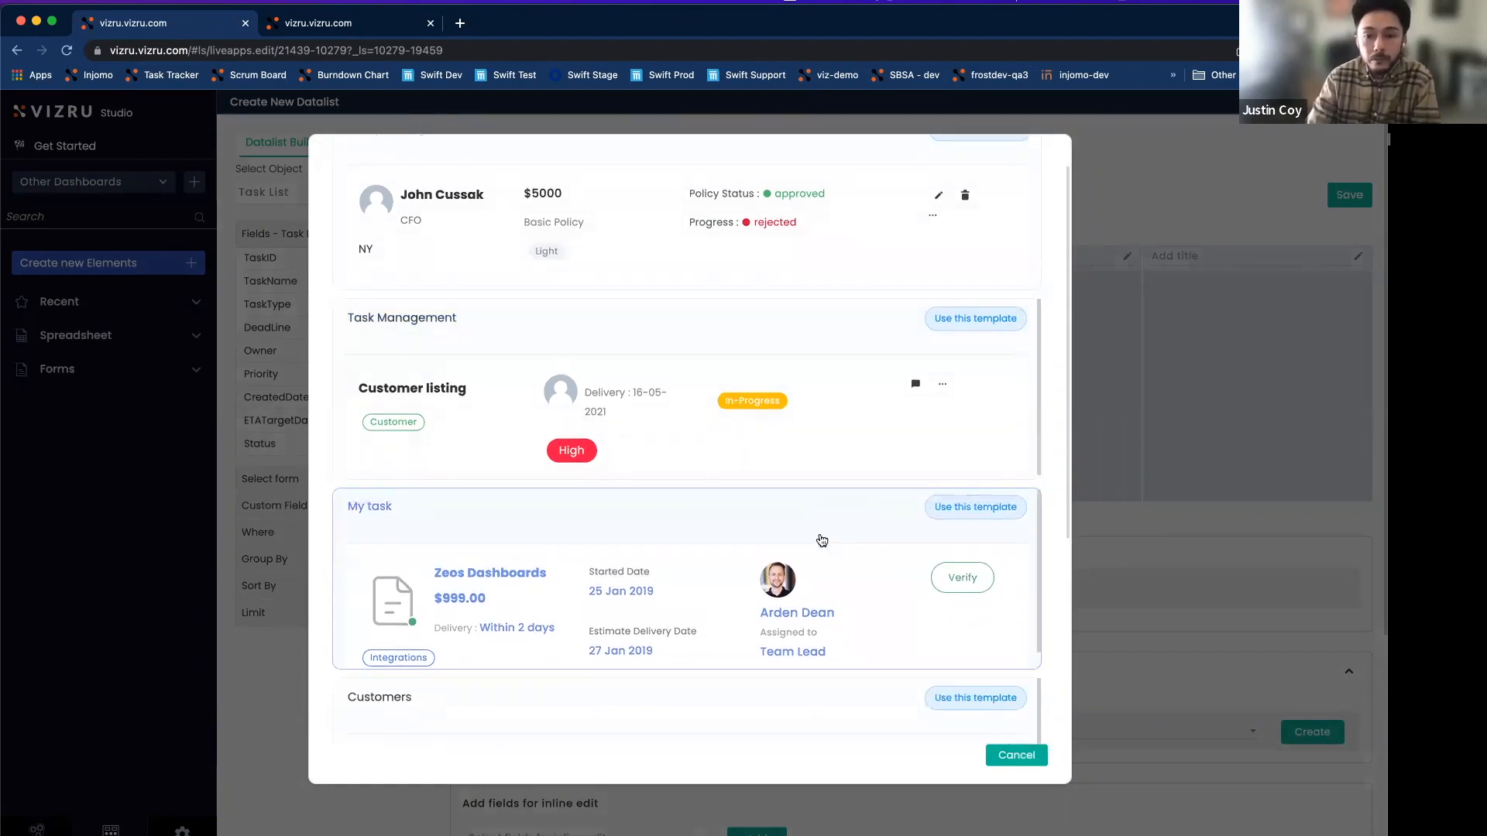
{"action": "left_click", "coordinate": [982, 511]}
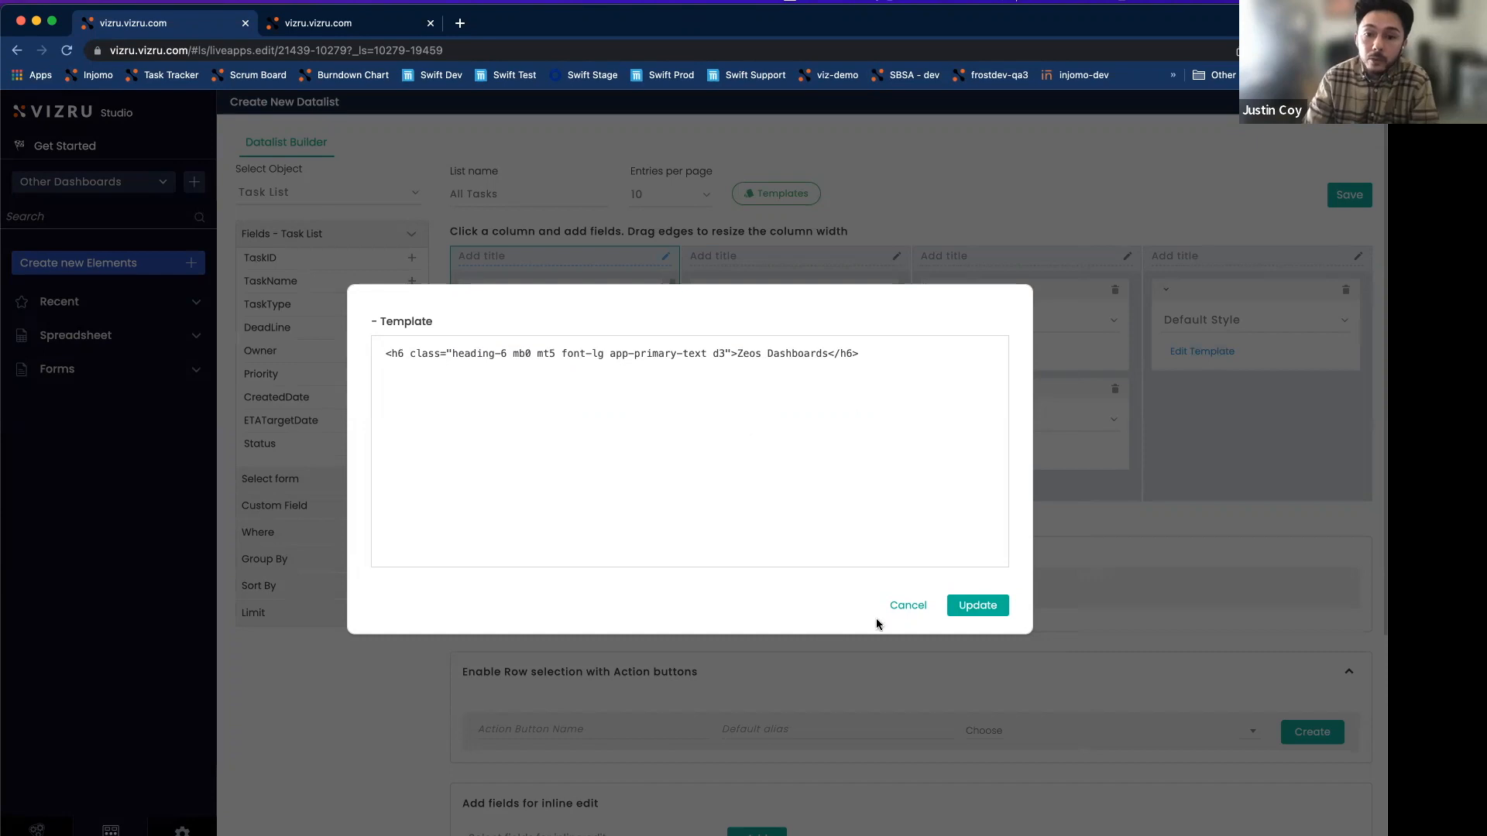
Replace the 'Zeos Dashboards' title template text with the {TaskName} field.
{"action": "left_click", "coordinate": [737, 353]}
{"action": "left_click_drag", "start_coordinate": [777, 353], "coordinate": [827, 353]}
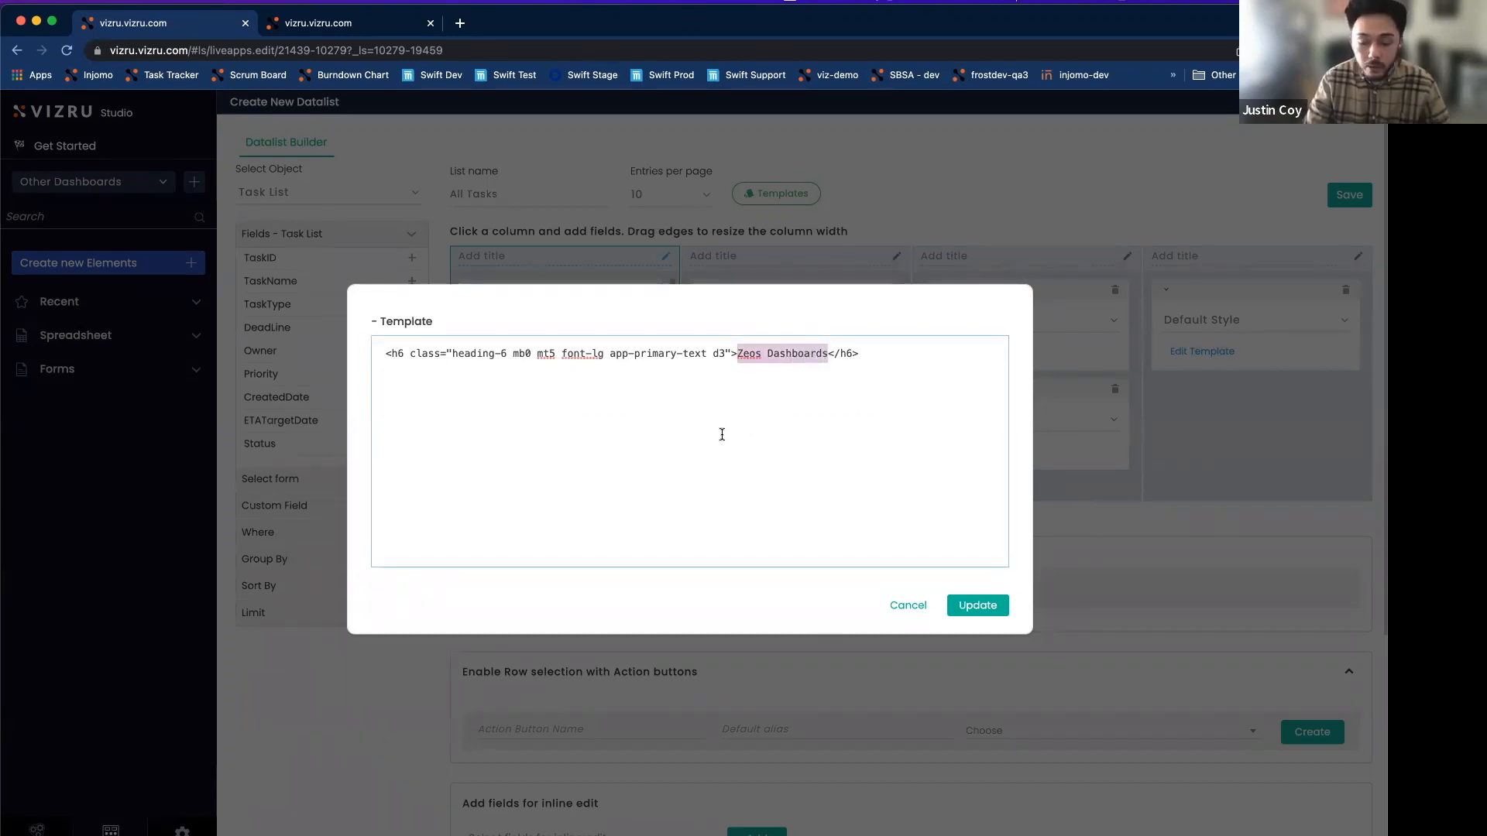
{"action": "type", "text": "{task"}
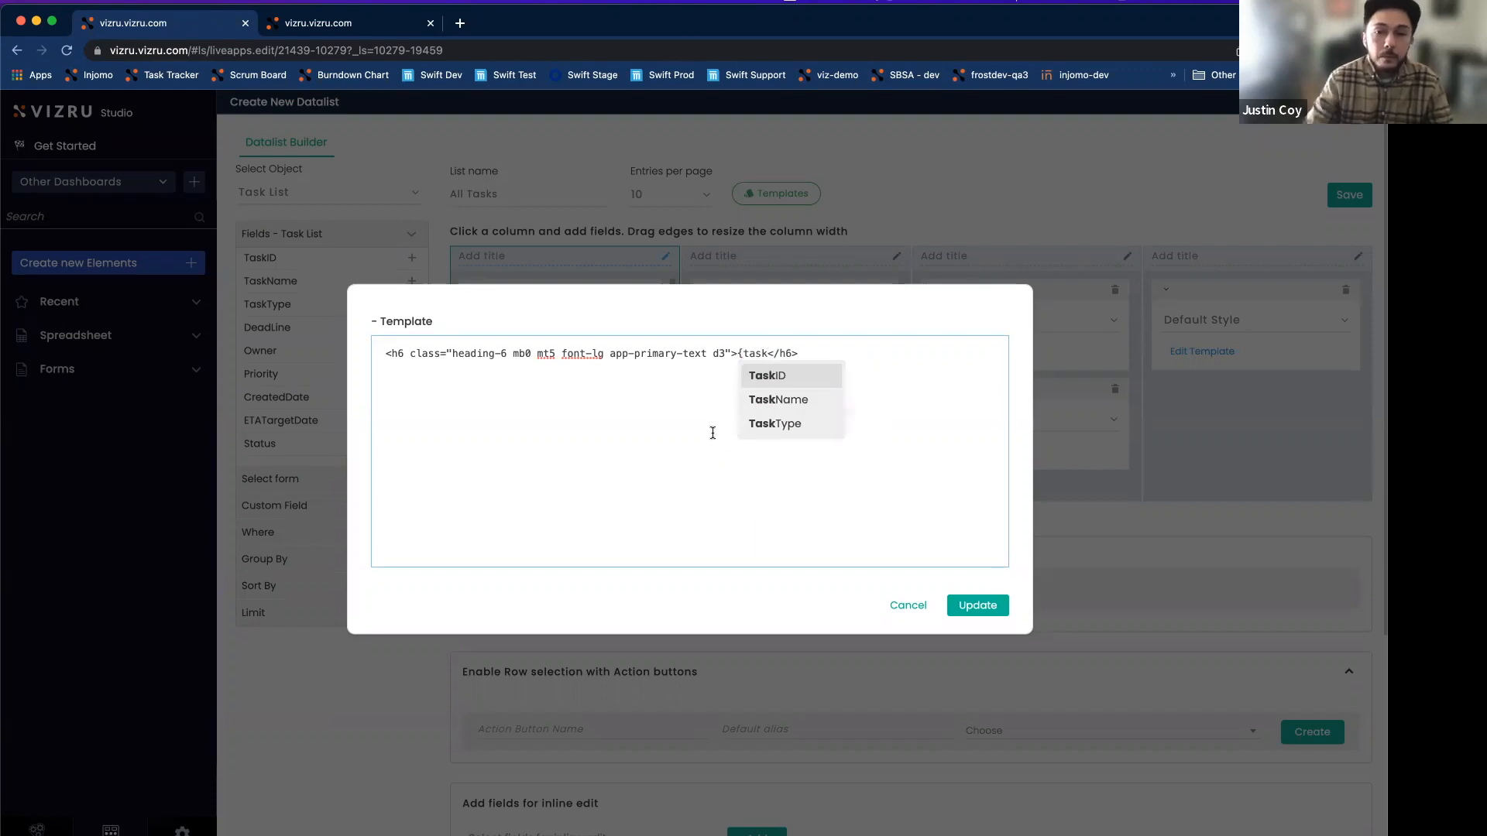
{"action": "left_click", "coordinate": [778, 400]}
{"action": "left_click", "coordinate": [977, 605]}
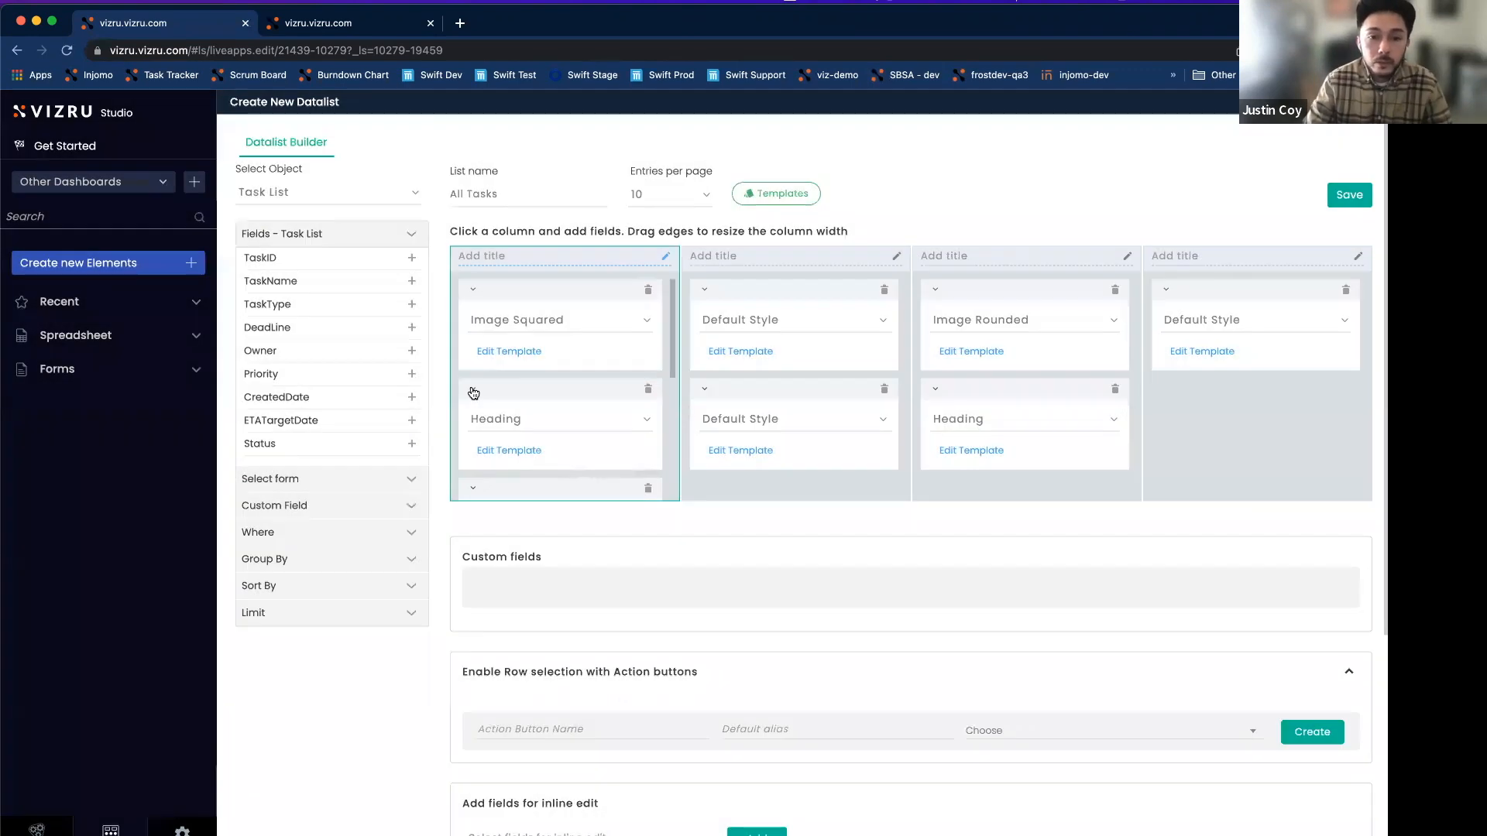
Bind the second card to TaskName and save the All Tasks datalist.
{"action": "left_click", "coordinate": [474, 392]}
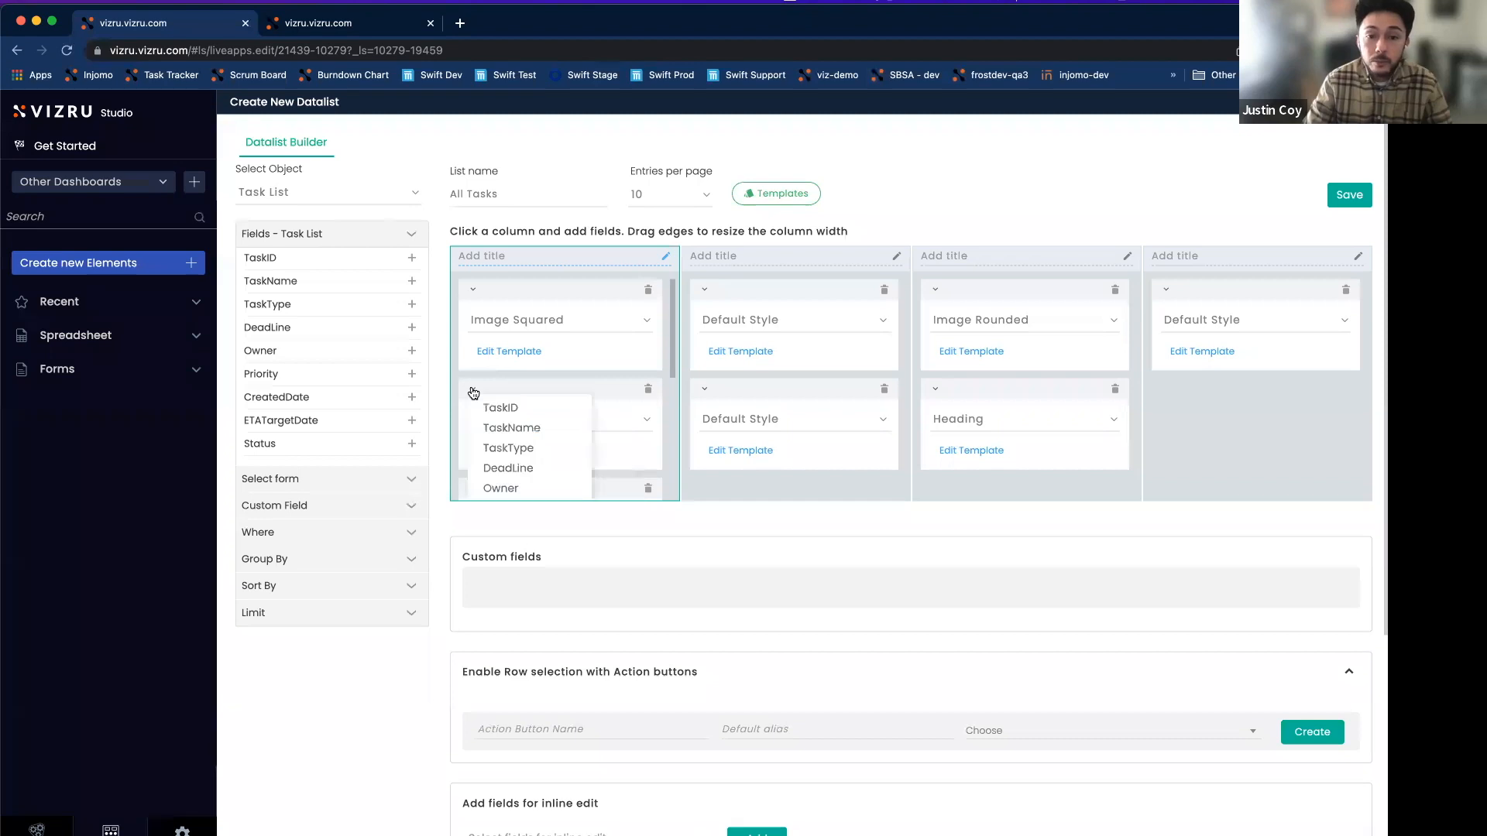
{"action": "left_click", "coordinate": [527, 429]}
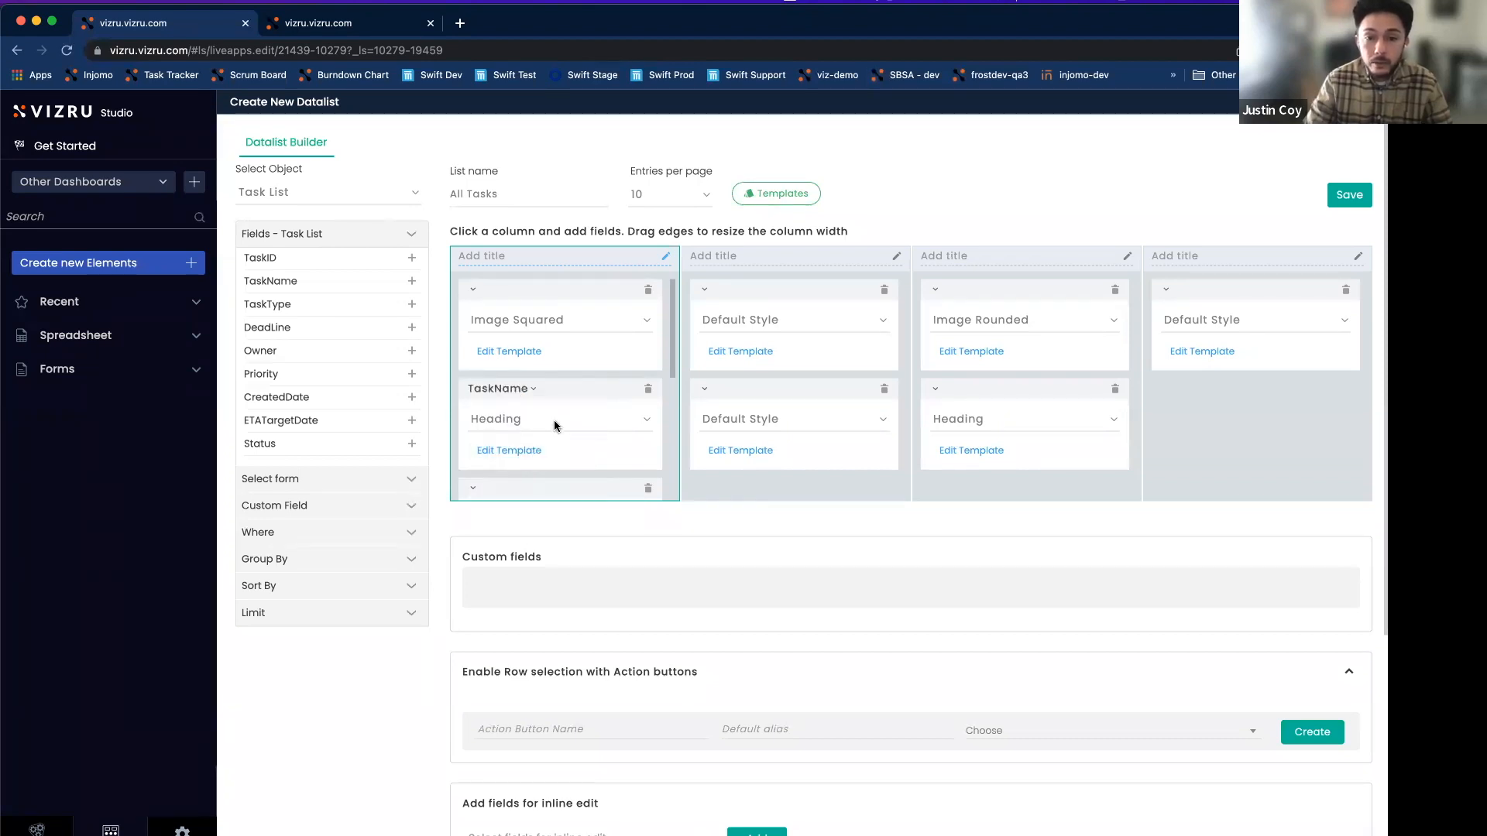
{"action": "scroll", "coordinate": [556, 420], "scroll_direction": "down", "scroll_amount": 1}
{"action": "scroll", "coordinate": [583, 395], "scroll_direction": "down", "scroll_amount": 5}
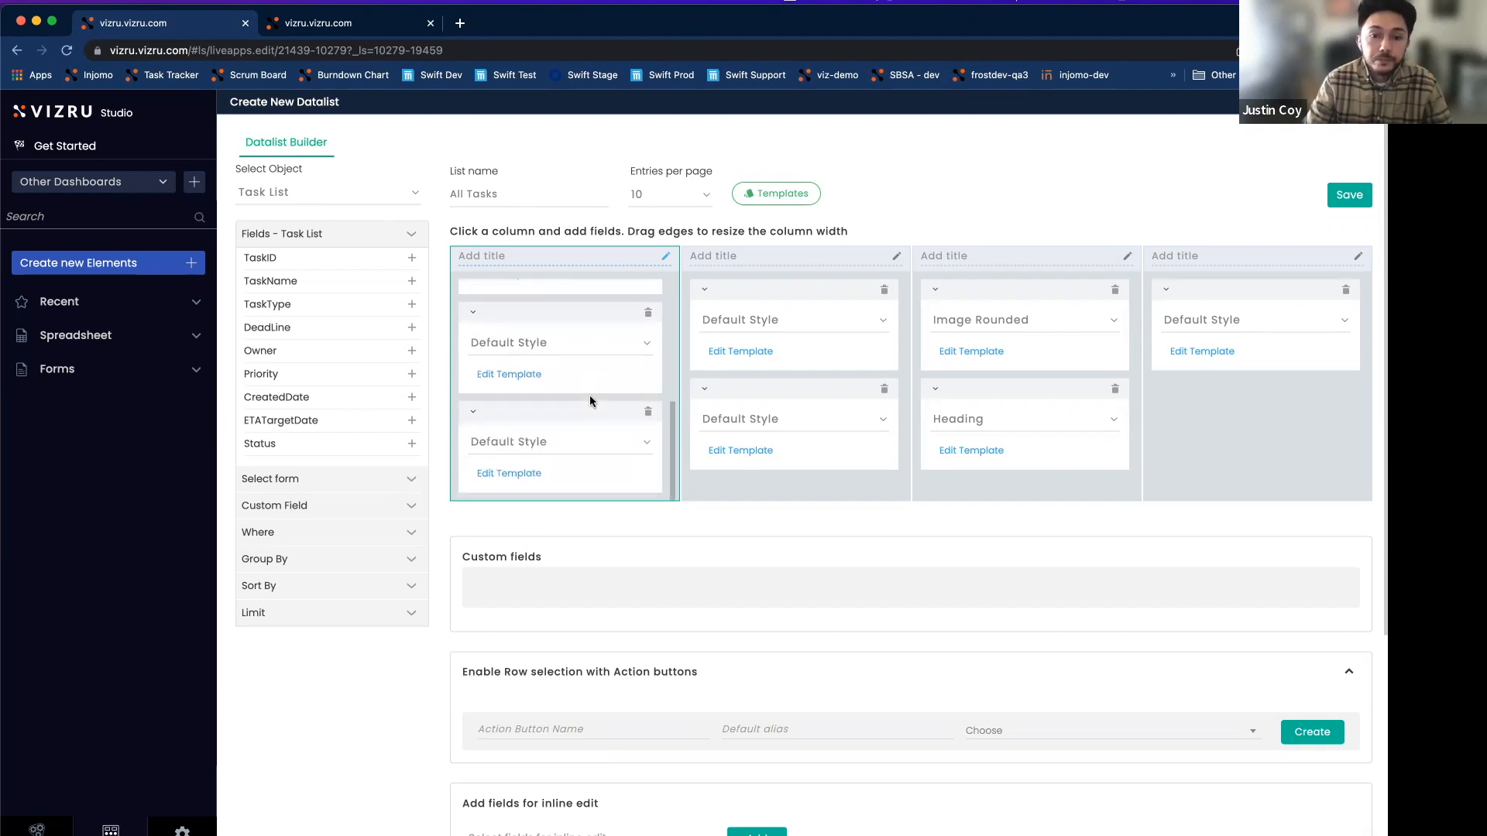
{"action": "scroll", "coordinate": [601, 375], "scroll_direction": "up", "scroll_amount": 5}
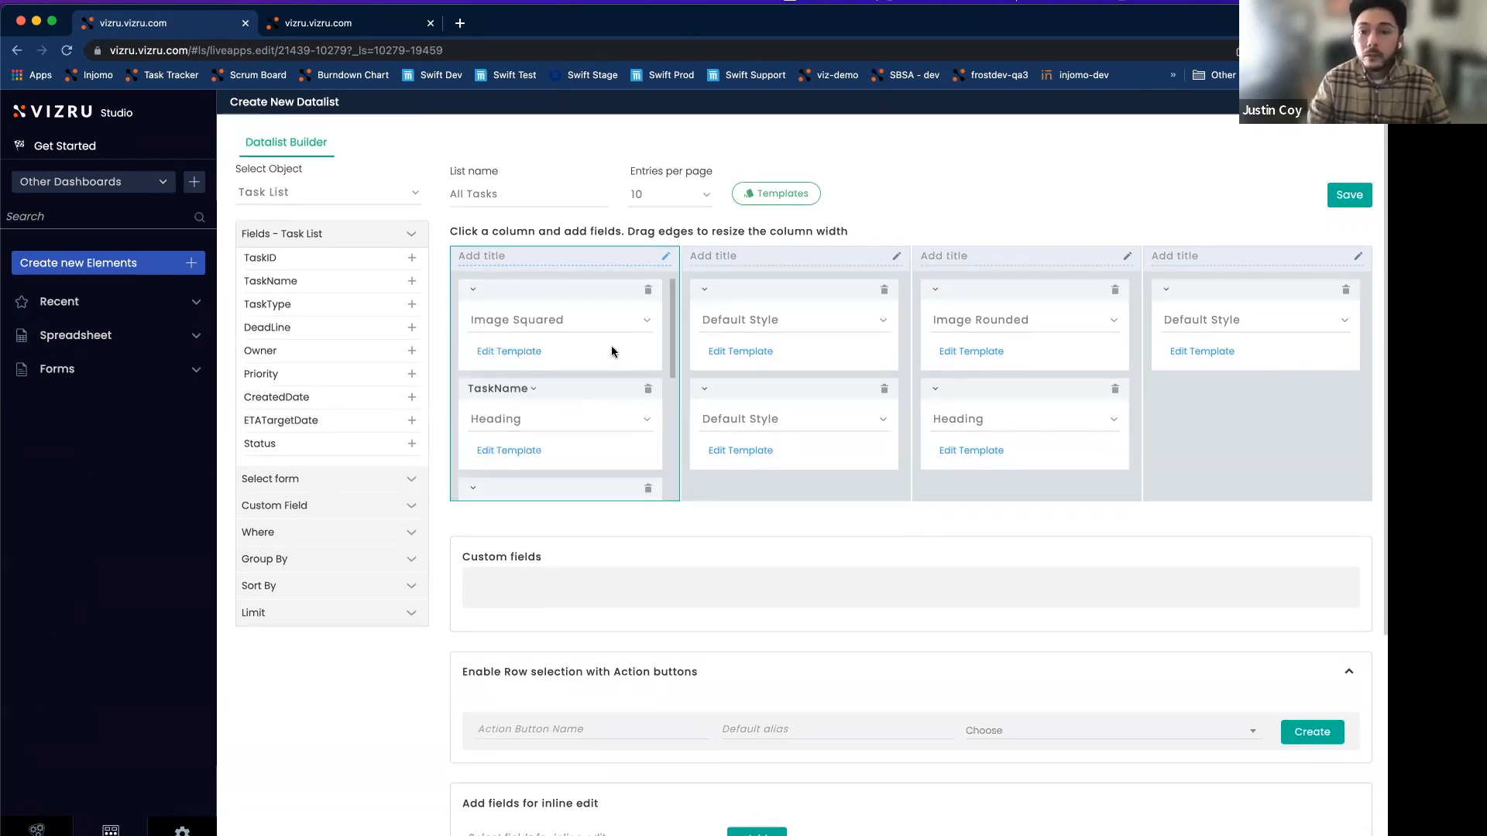
{"action": "left_click", "coordinate": [1353, 199]}
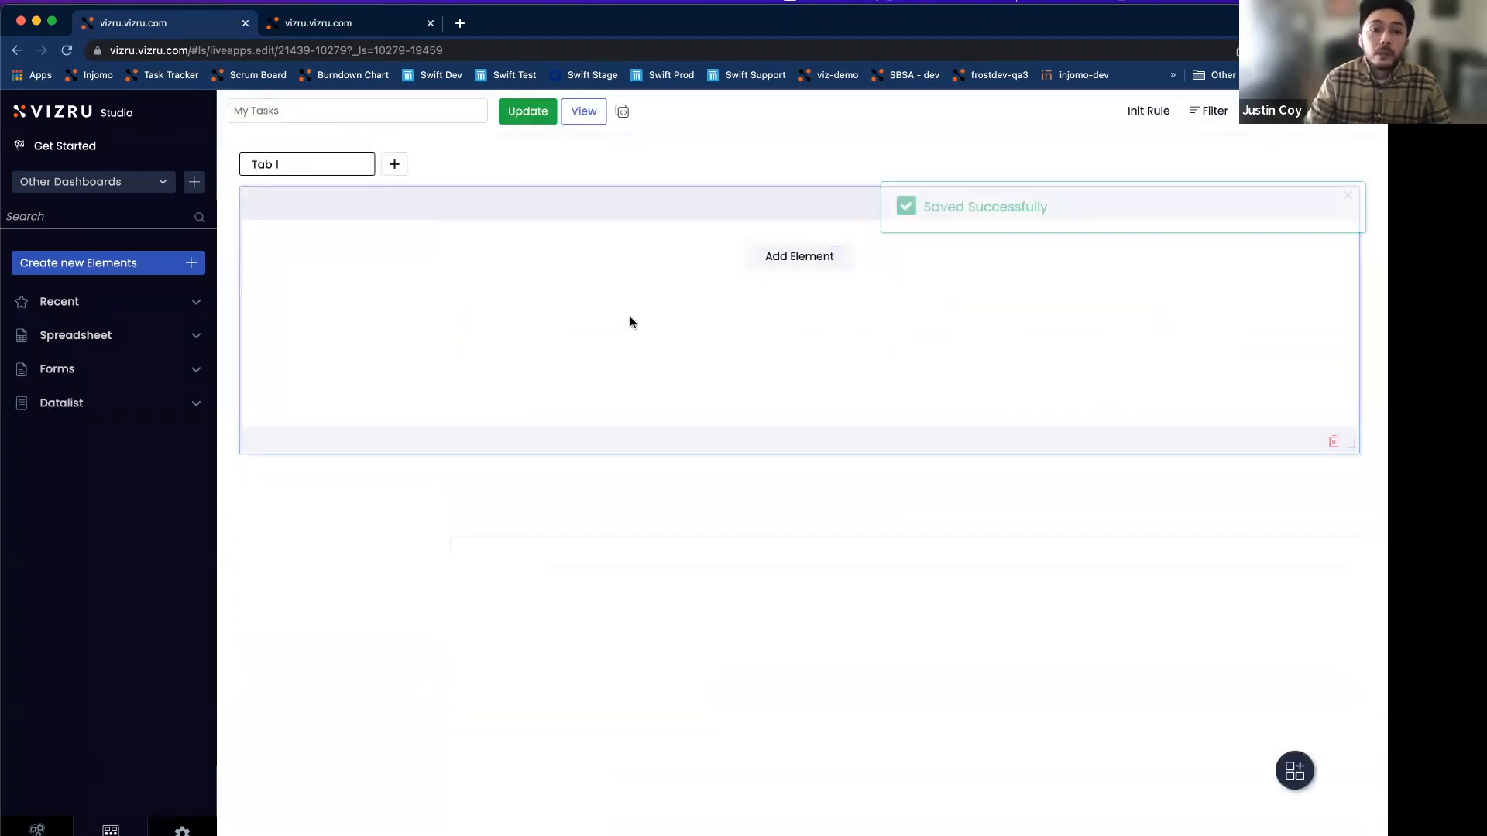
Place a taller All Tasks list on the dashboard's Tab 1, update, and view the app.
{"action": "left_click", "coordinate": [782, 263]}
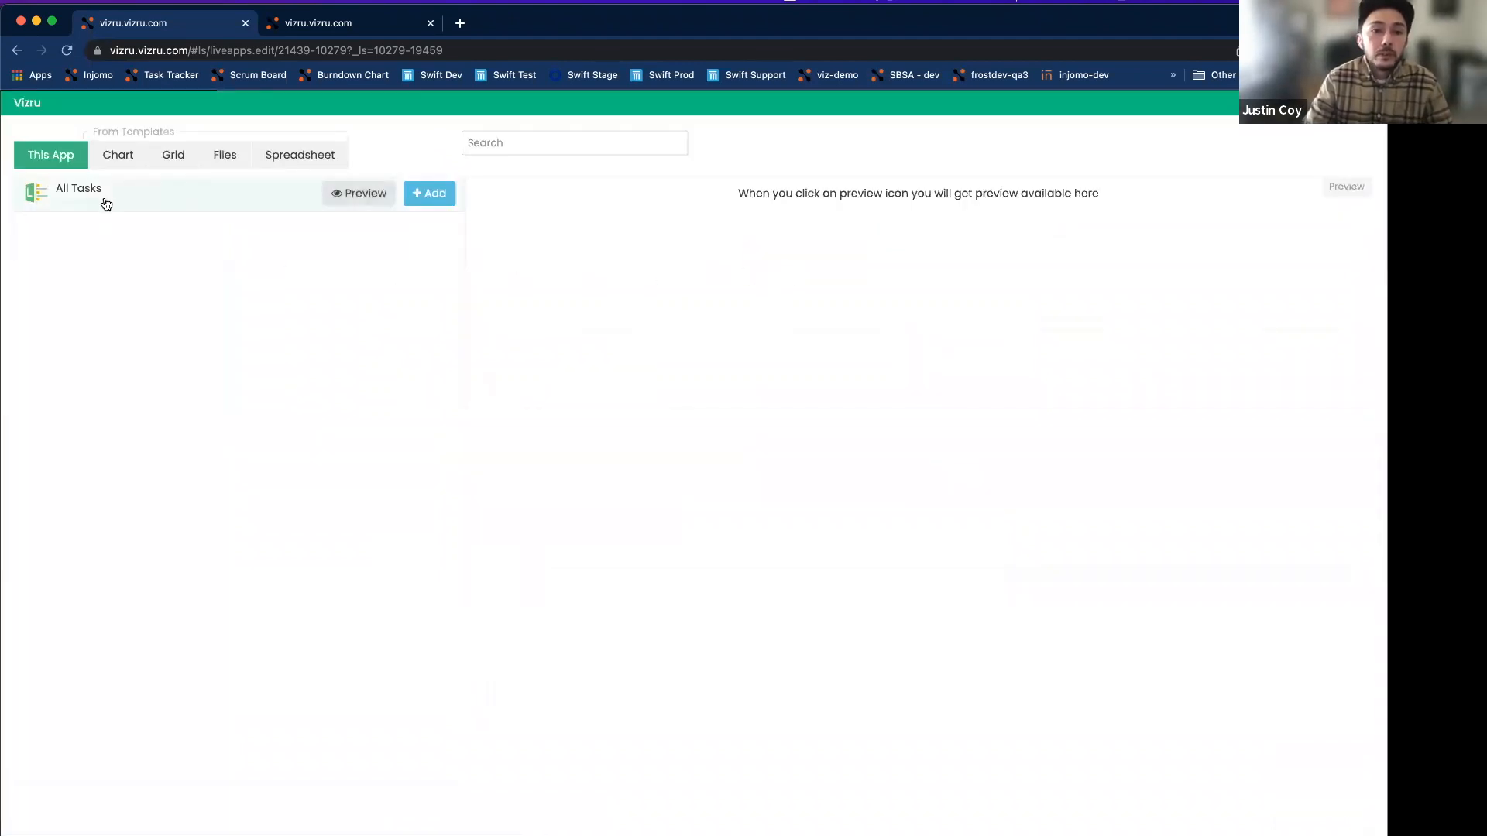
{"action": "left_click", "coordinate": [435, 194]}
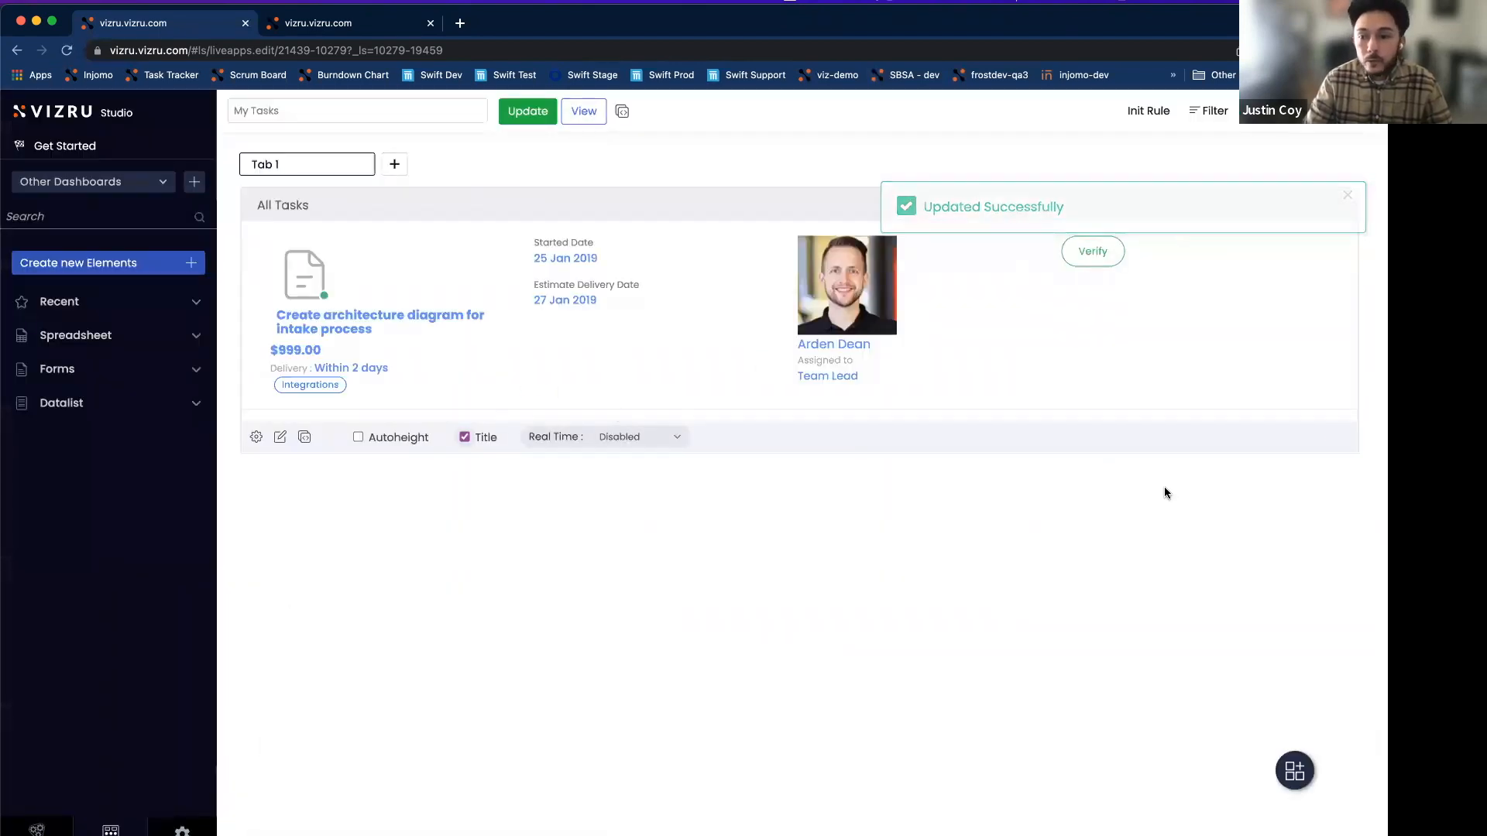
{"action": "left_click_drag", "start_coordinate": [1352, 448], "coordinate": [1361, 734]}
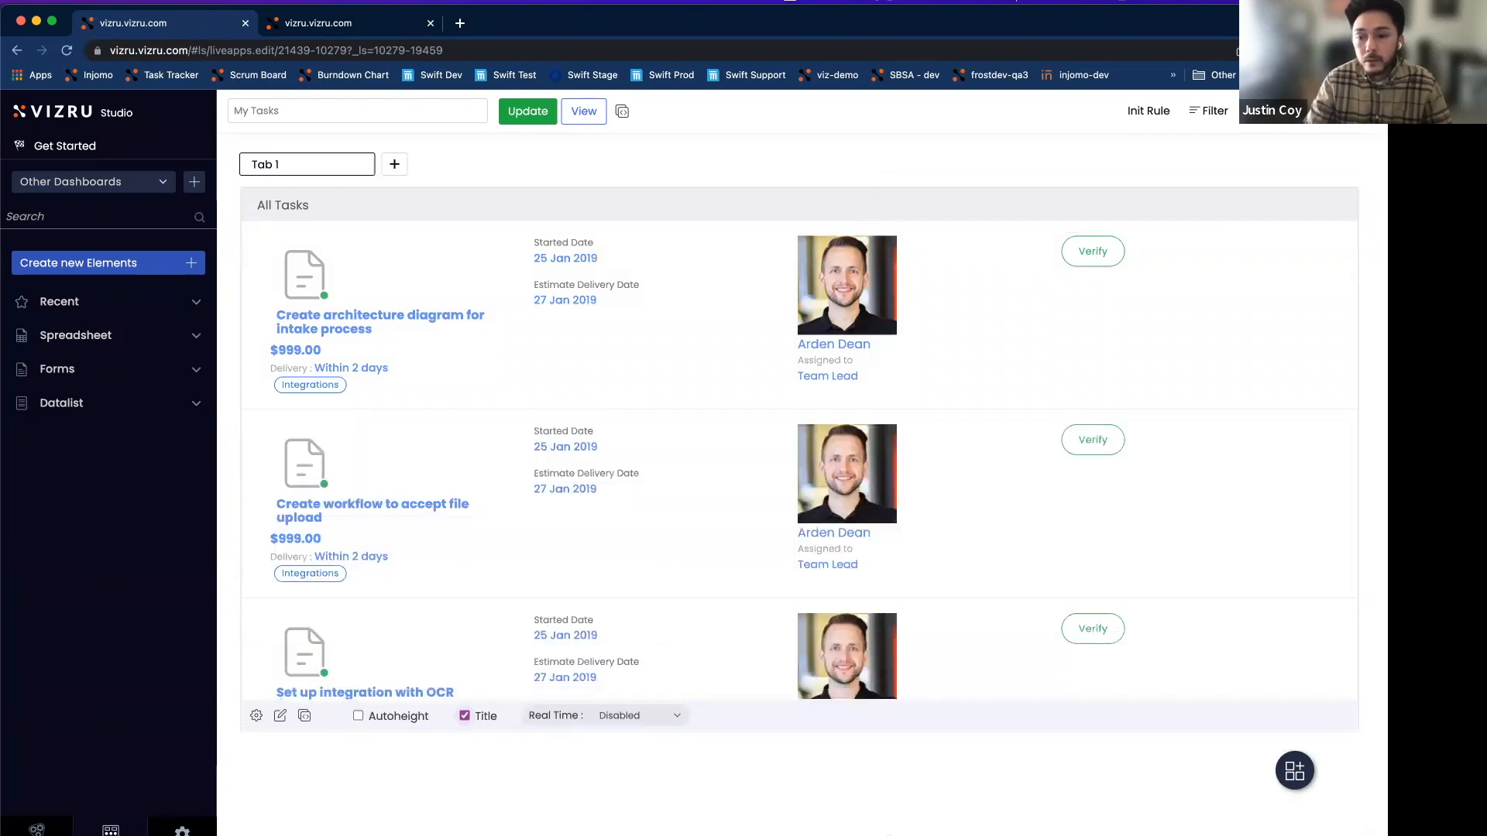
{"action": "left_click", "coordinate": [524, 115]}
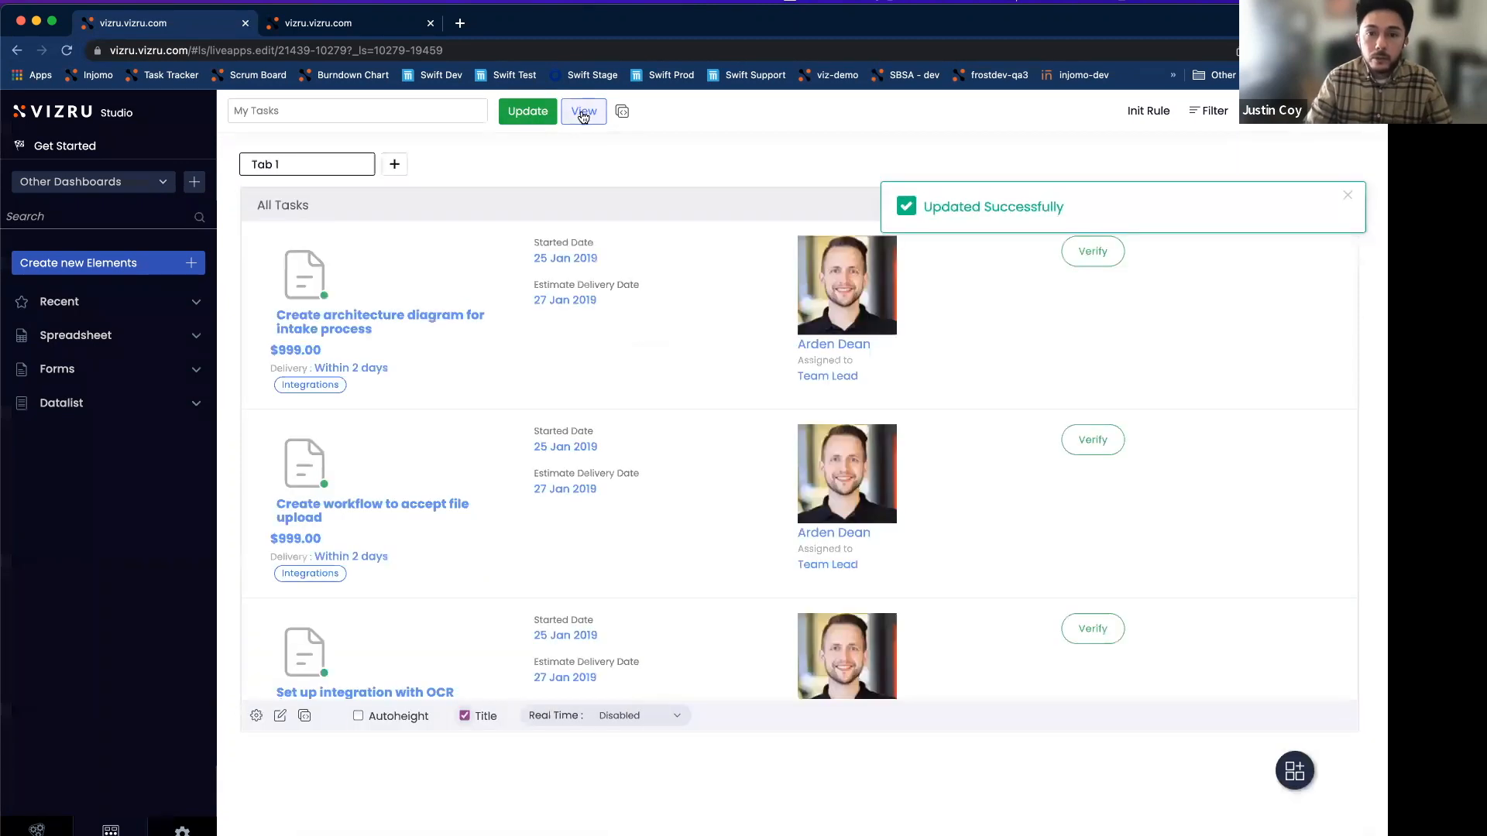
{"action": "left_click", "coordinate": [584, 113]}
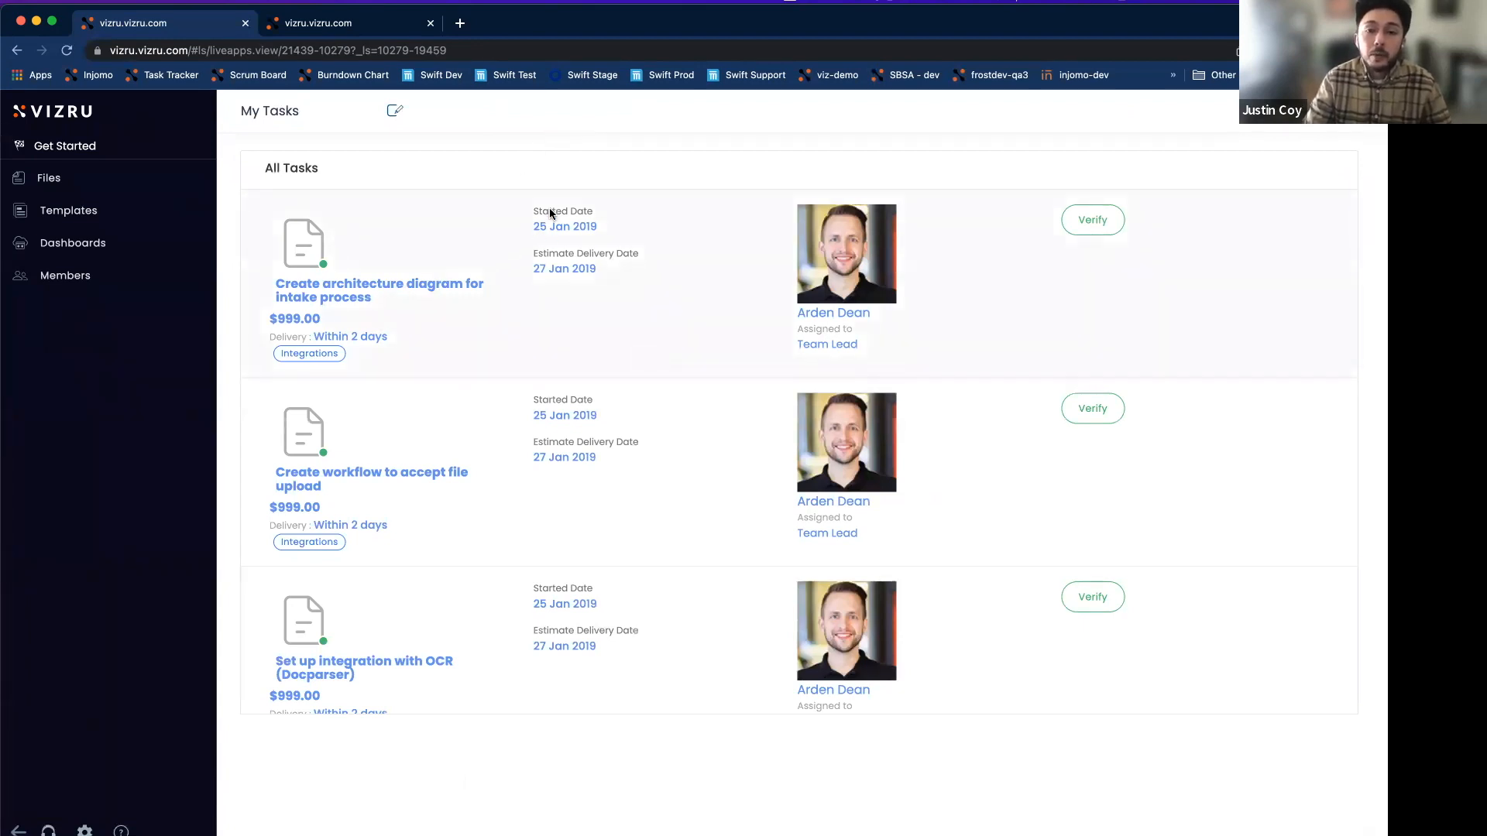
Select a task title in the live app, then reopen the My Tasks dashboard via its pencil icon.
{"action": "triple_click", "coordinate": [370, 302]}
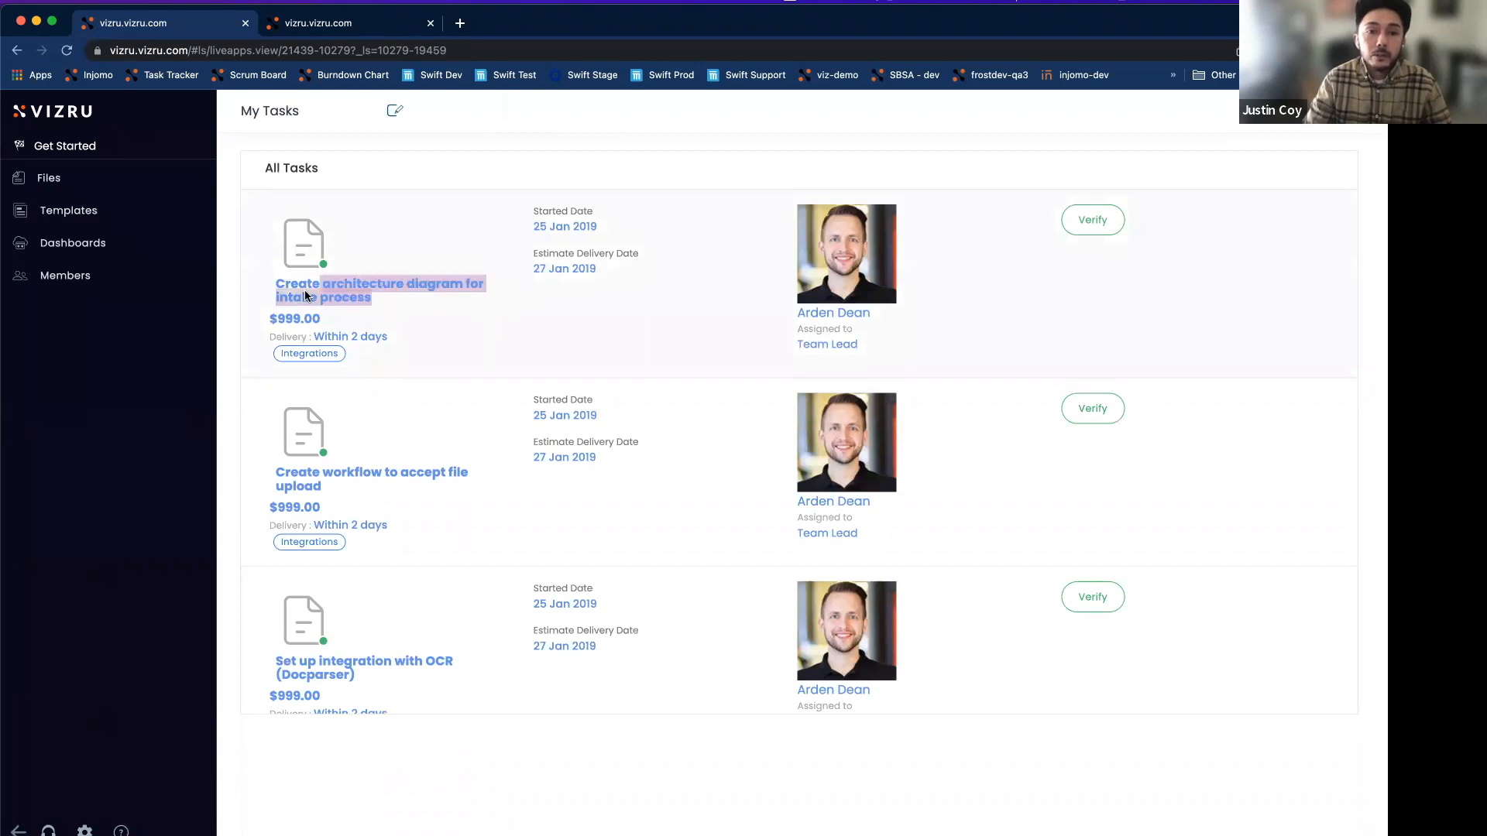
{"action": "left_click", "coordinate": [402, 308]}
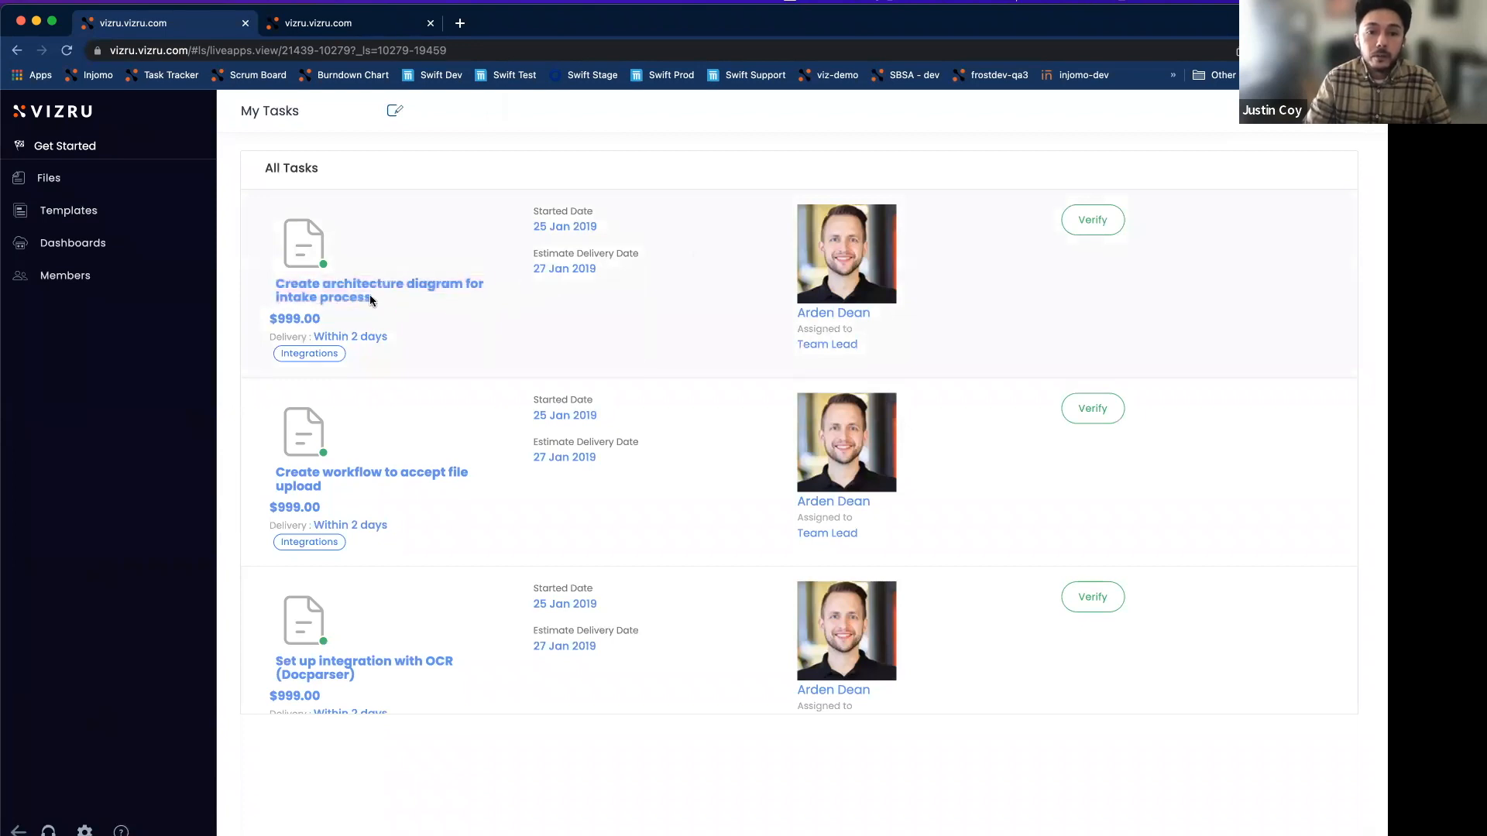
{"action": "left_click", "coordinate": [394, 110]}
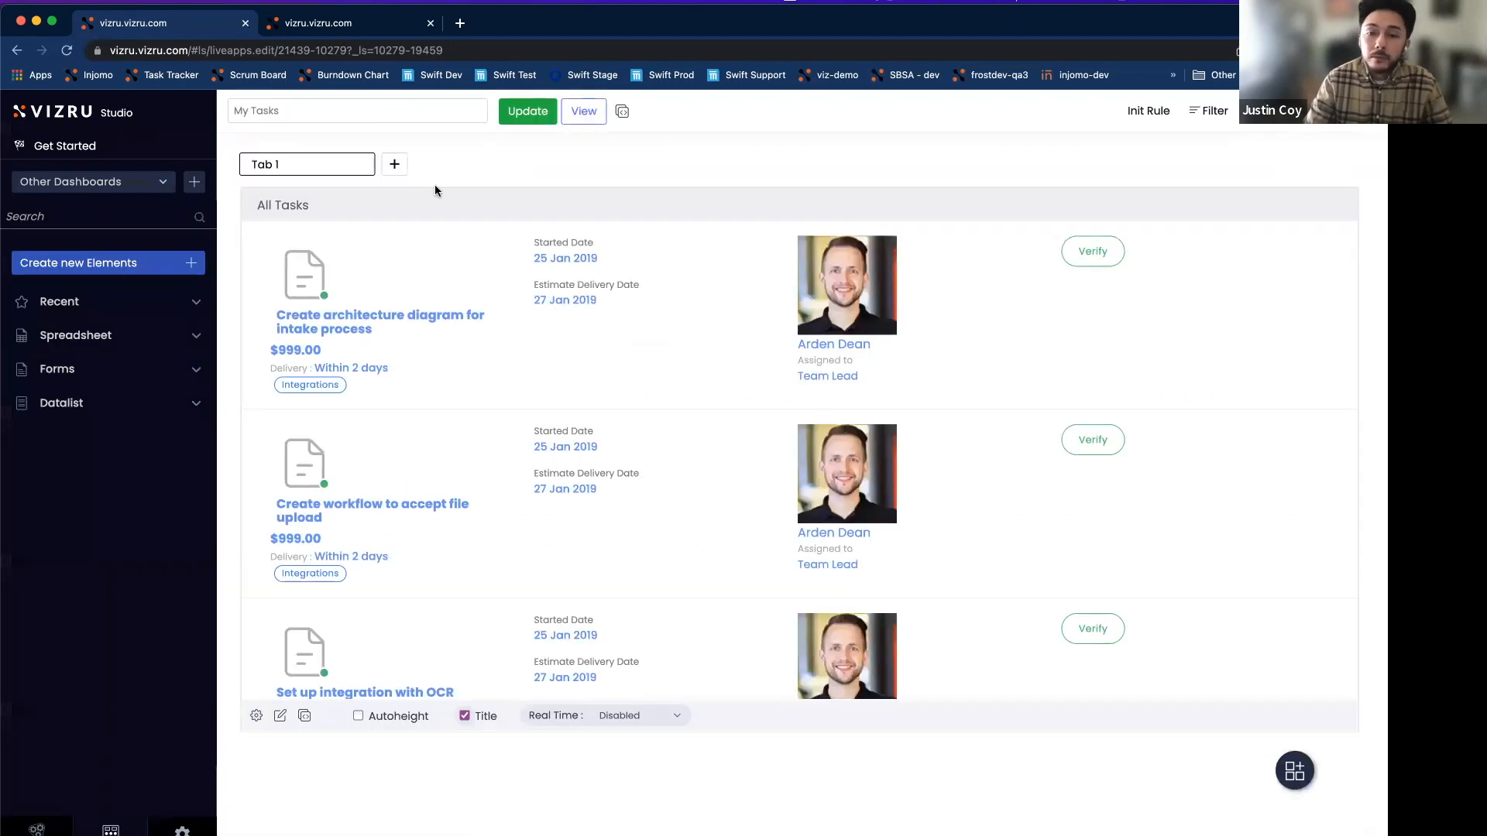
Delete the two blank field cards and assign TaskType to a first-column card.
{"action": "left_click", "coordinate": [283, 718]}
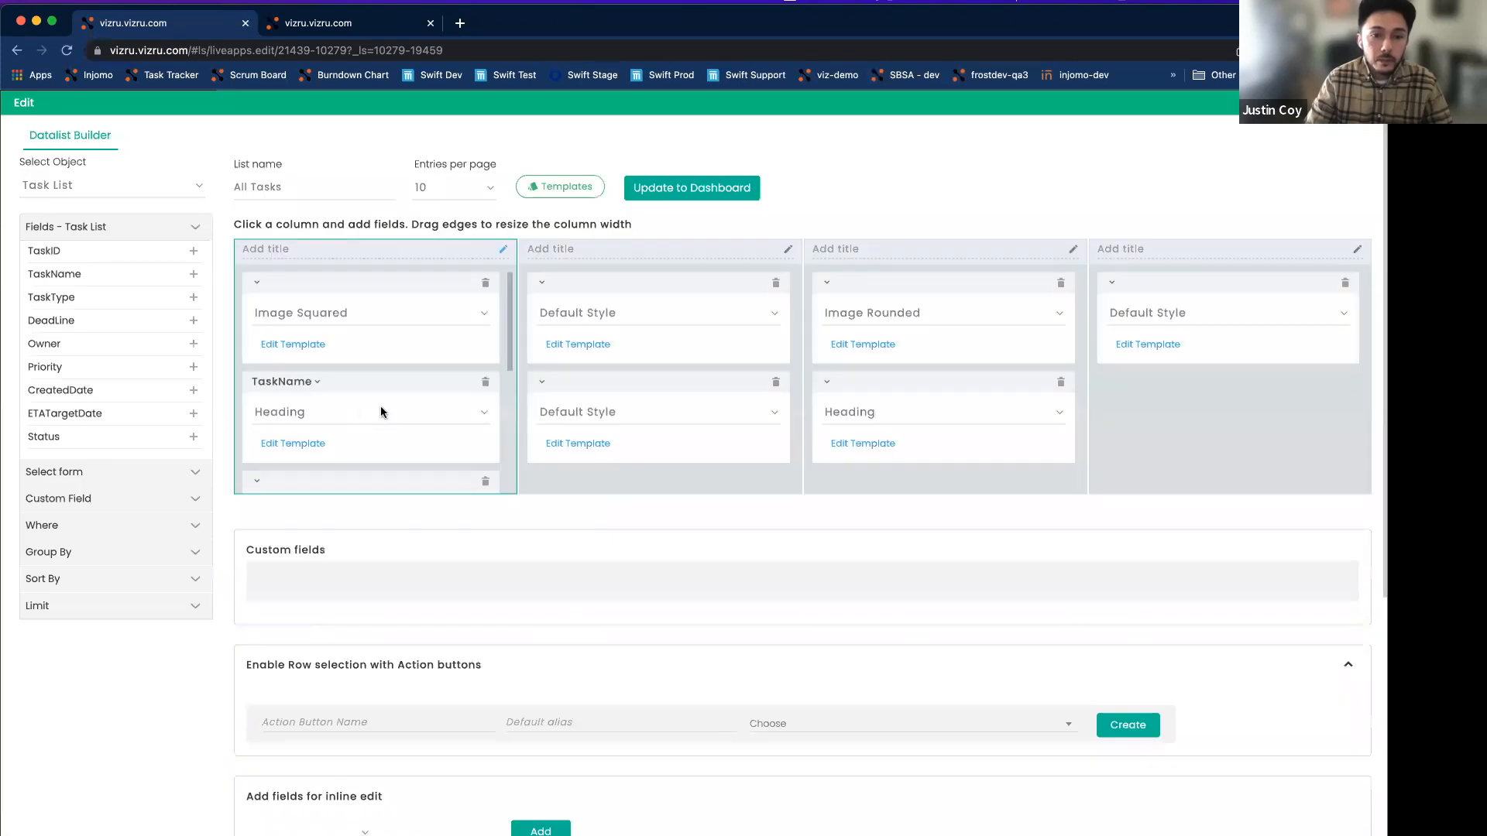
{"action": "scroll", "coordinate": [380, 406], "scroll_direction": "down", "scroll_amount": 2}
{"action": "scroll", "coordinate": [475, 429], "scroll_direction": "down", "scroll_amount": 1}
{"action": "left_click", "coordinate": [485, 366]}
{"action": "left_click", "coordinate": [486, 367]}
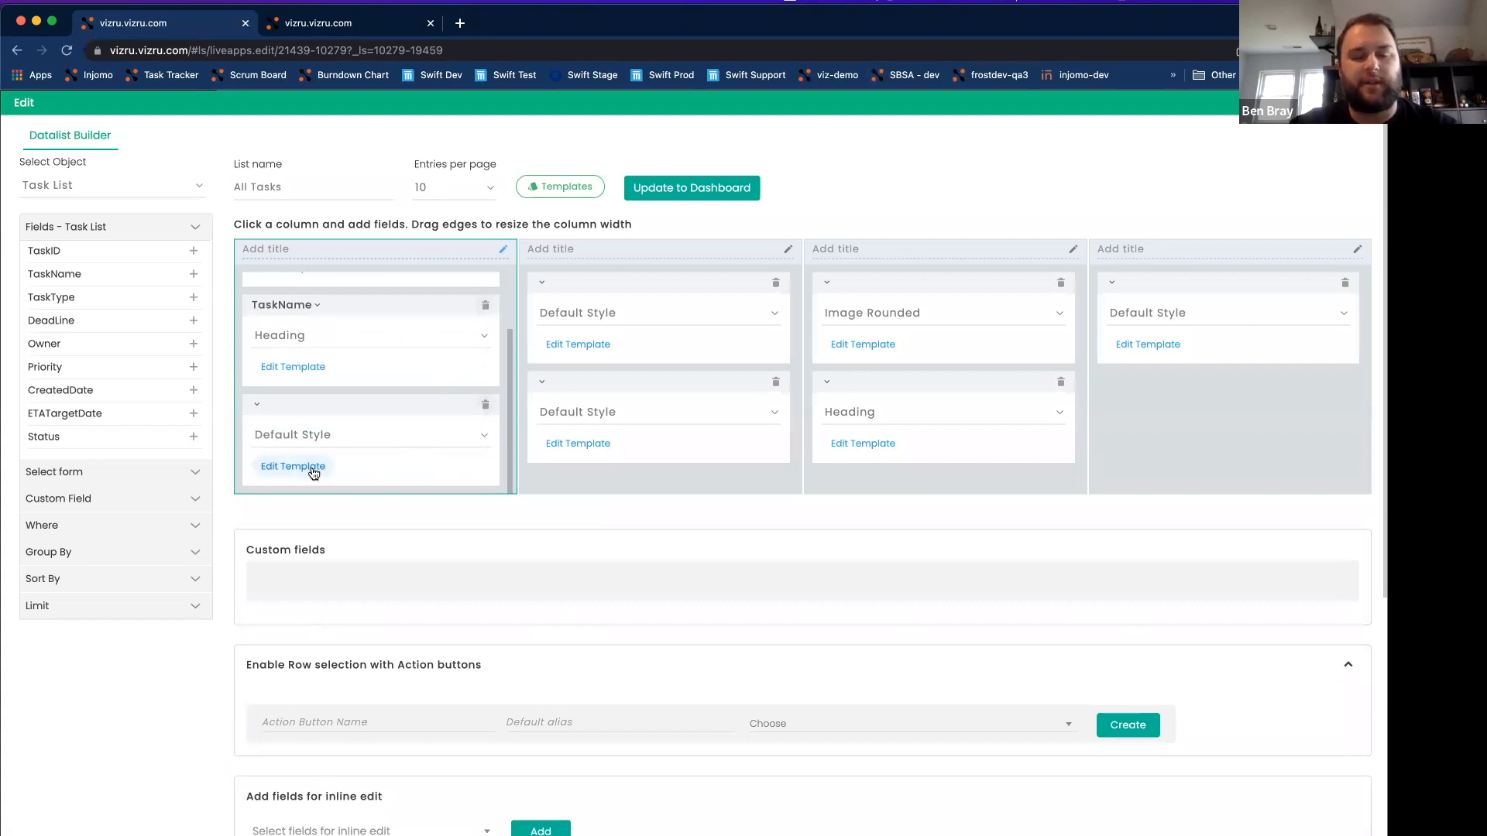
{"action": "left_click", "coordinate": [258, 405]}
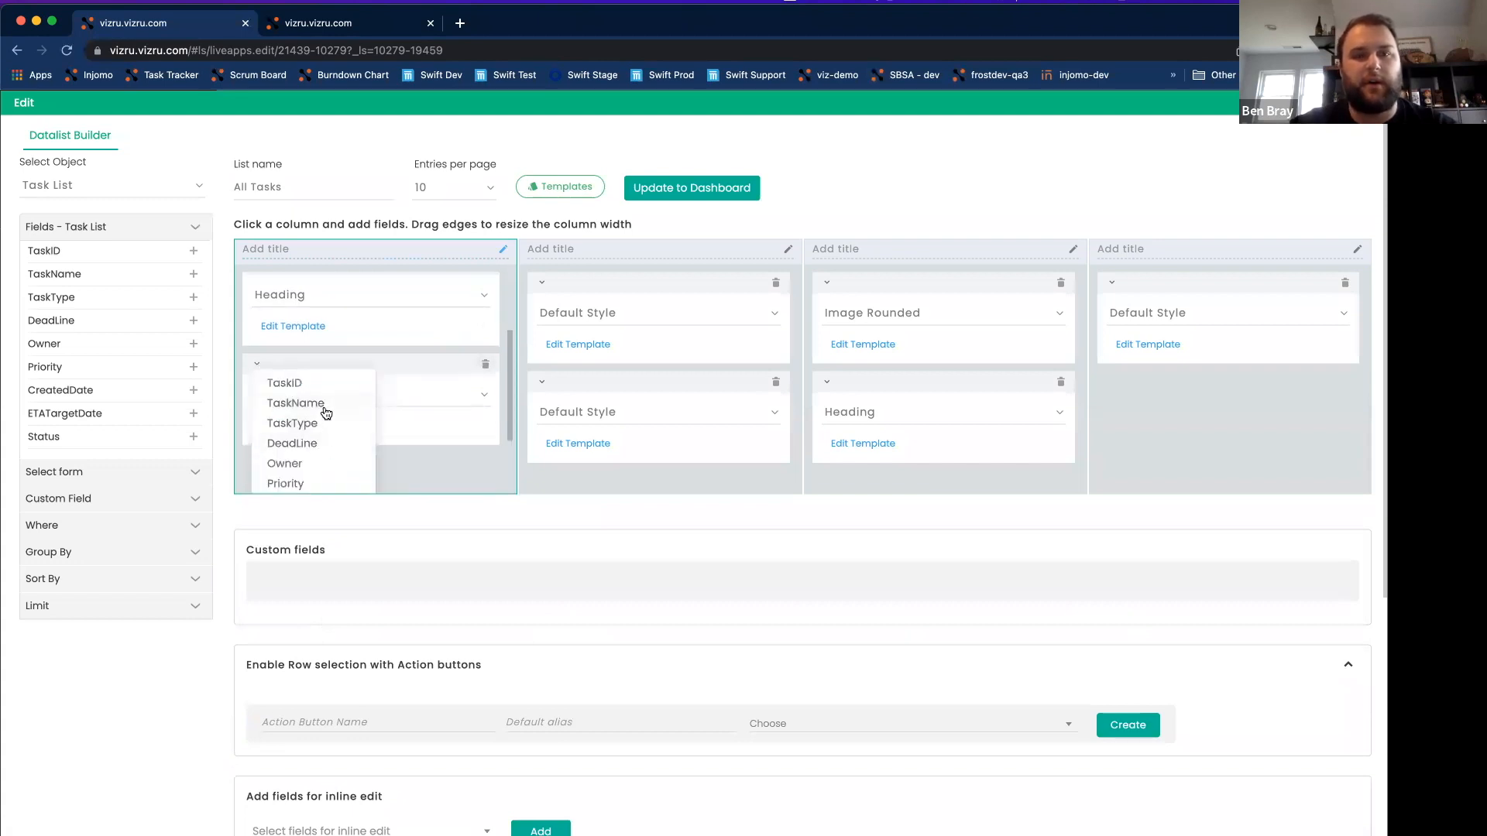
{"action": "left_click", "coordinate": [329, 422]}
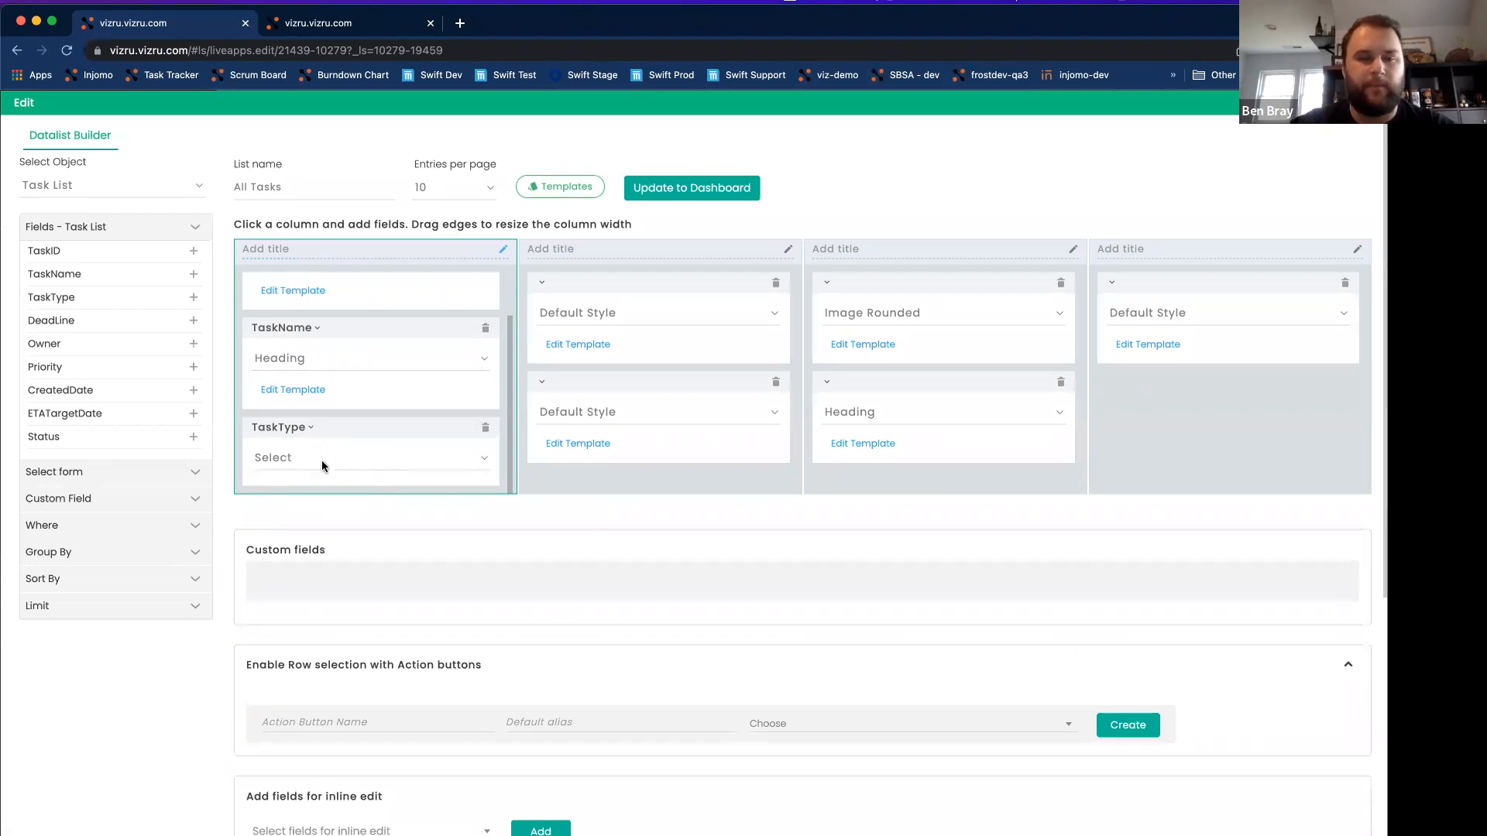
{"action": "left_click", "coordinate": [322, 460]}
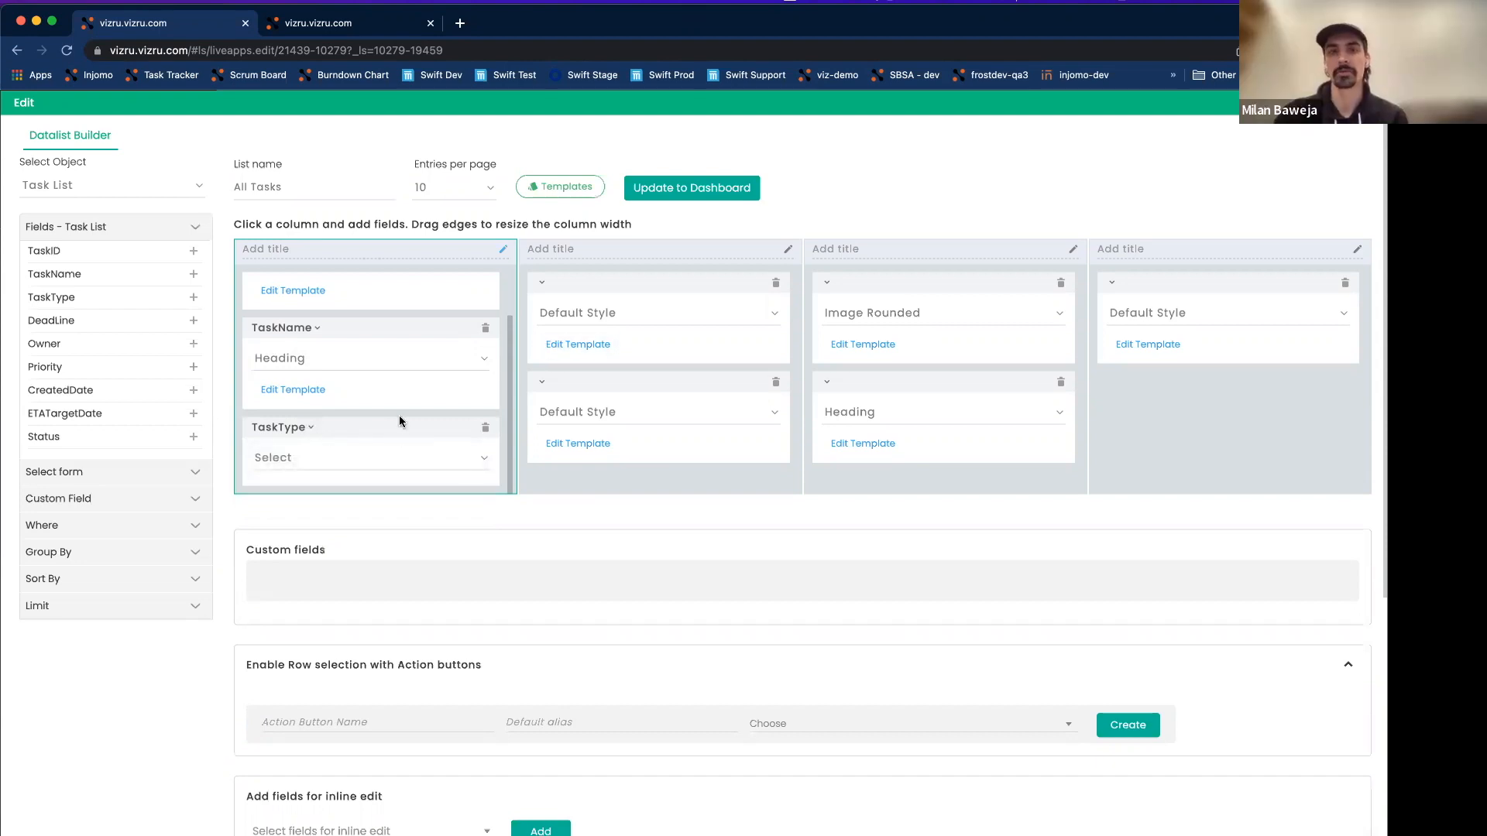
Adjust the widths of the second and third date columns in the list layout.
{"action": "left_click", "coordinate": [578, 344]}
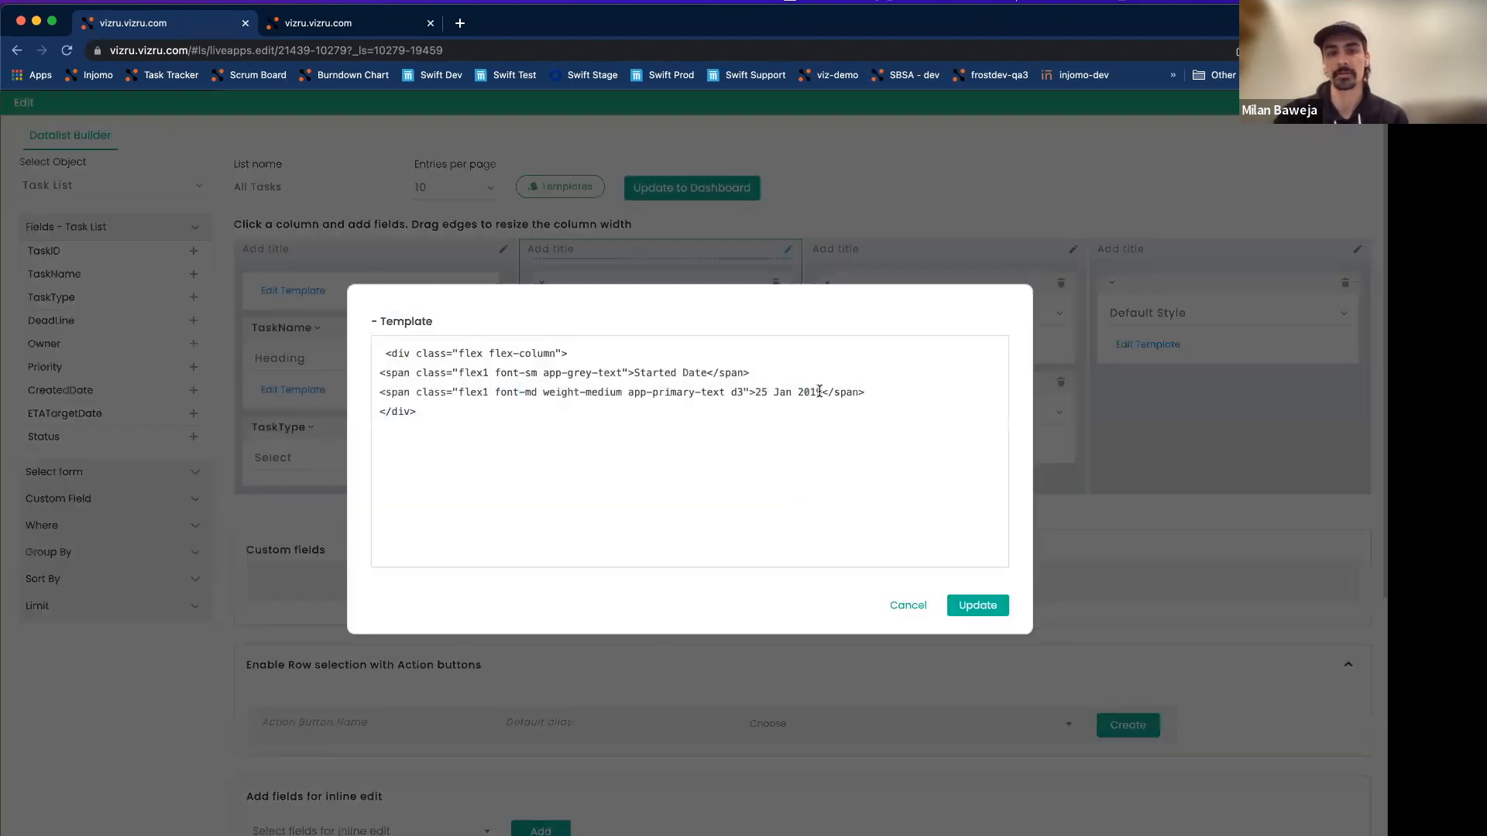
{"action": "left_click_drag", "start_coordinate": [823, 392], "coordinate": [755, 391]}
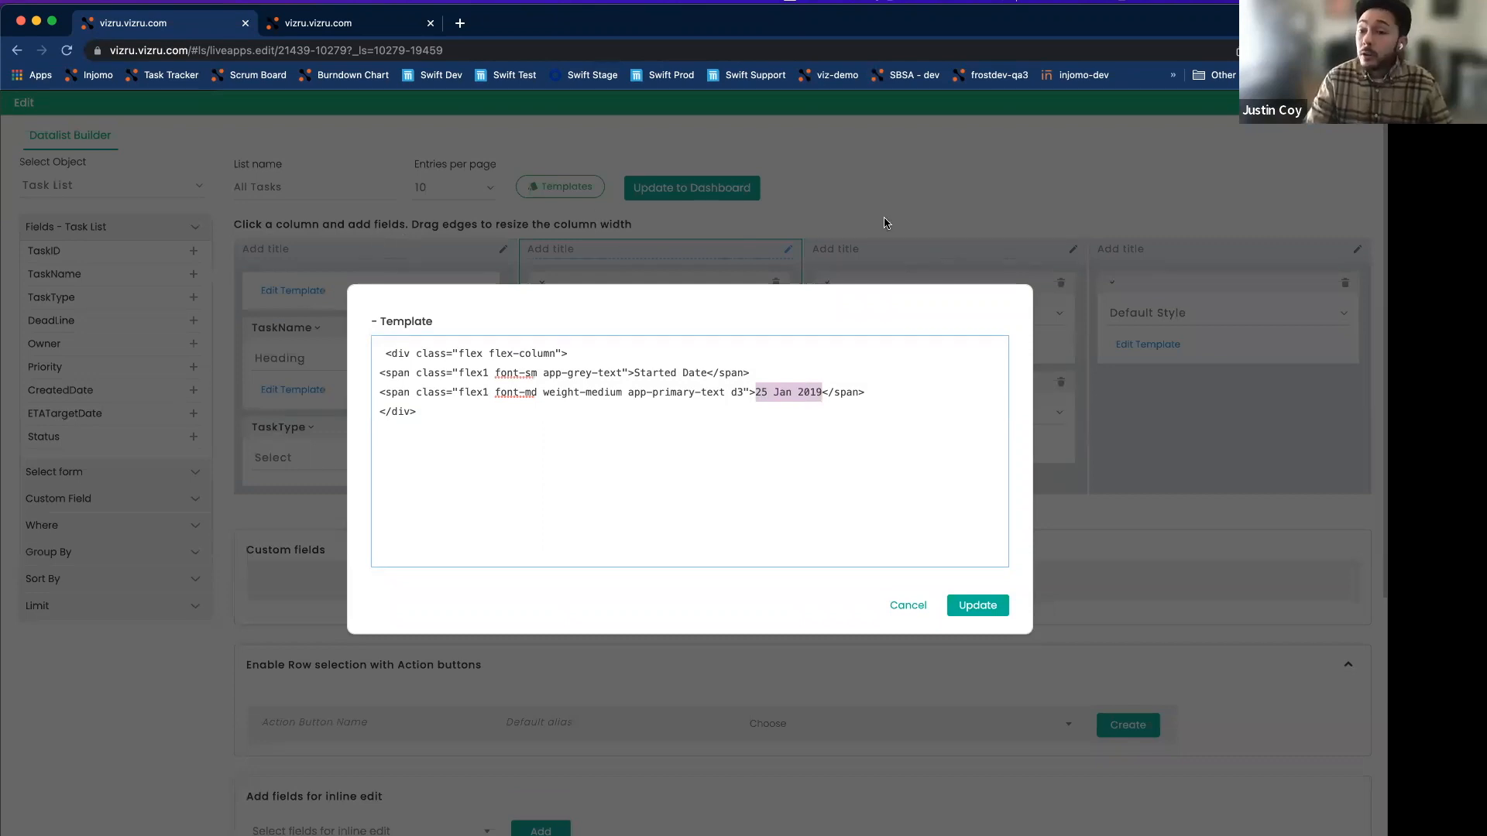
{"action": "left_click", "coordinate": [906, 605]}
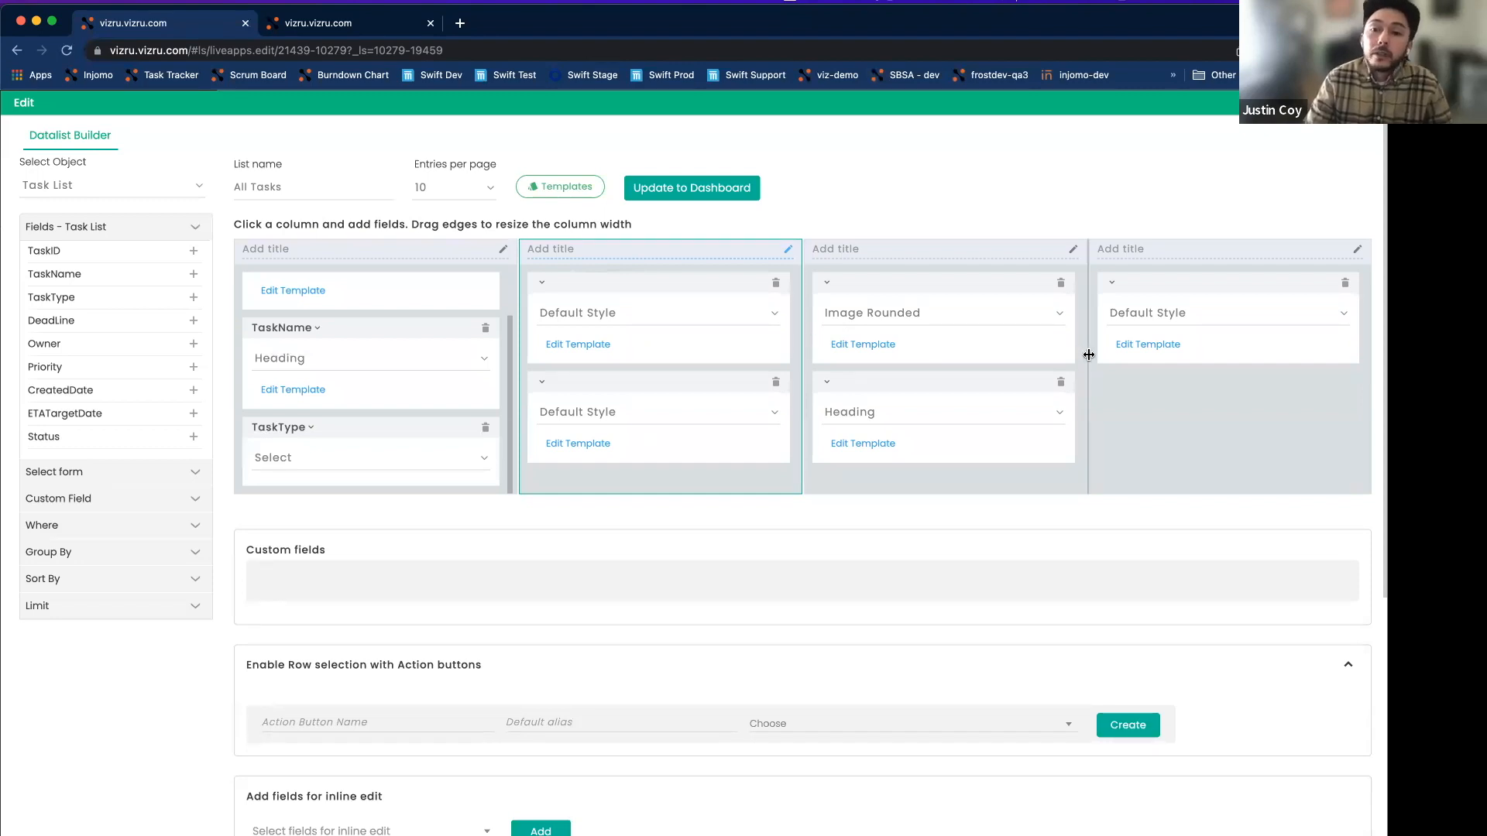
{"action": "left_click_drag", "start_coordinate": [1092, 352], "coordinate": [1325, 373]}
{"action": "left_click_drag", "start_coordinate": [808, 364], "coordinate": [1279, 381]}
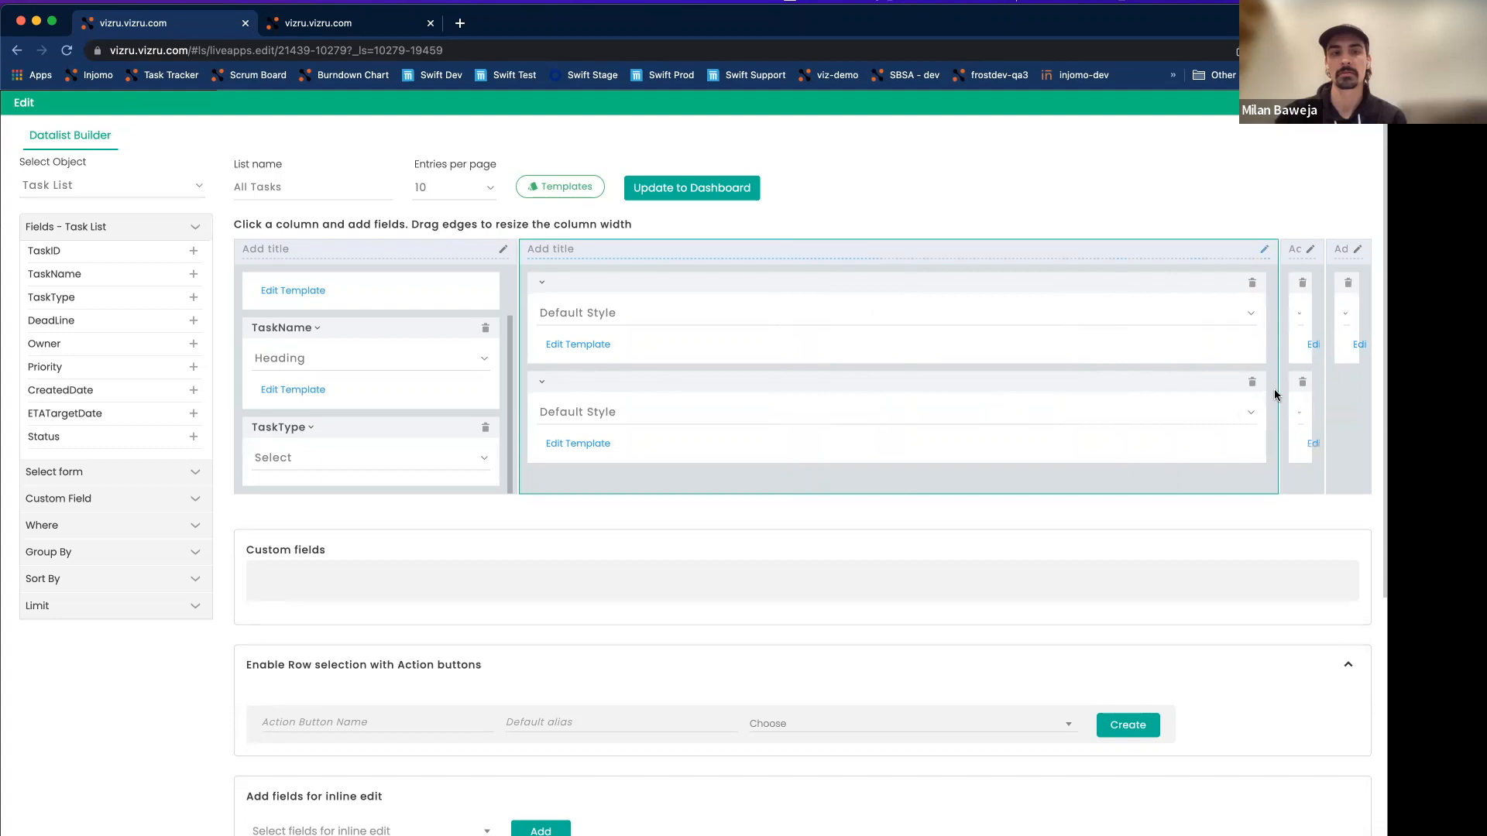
{"action": "left_click_drag", "start_coordinate": [1279, 383], "coordinate": [894, 392]}
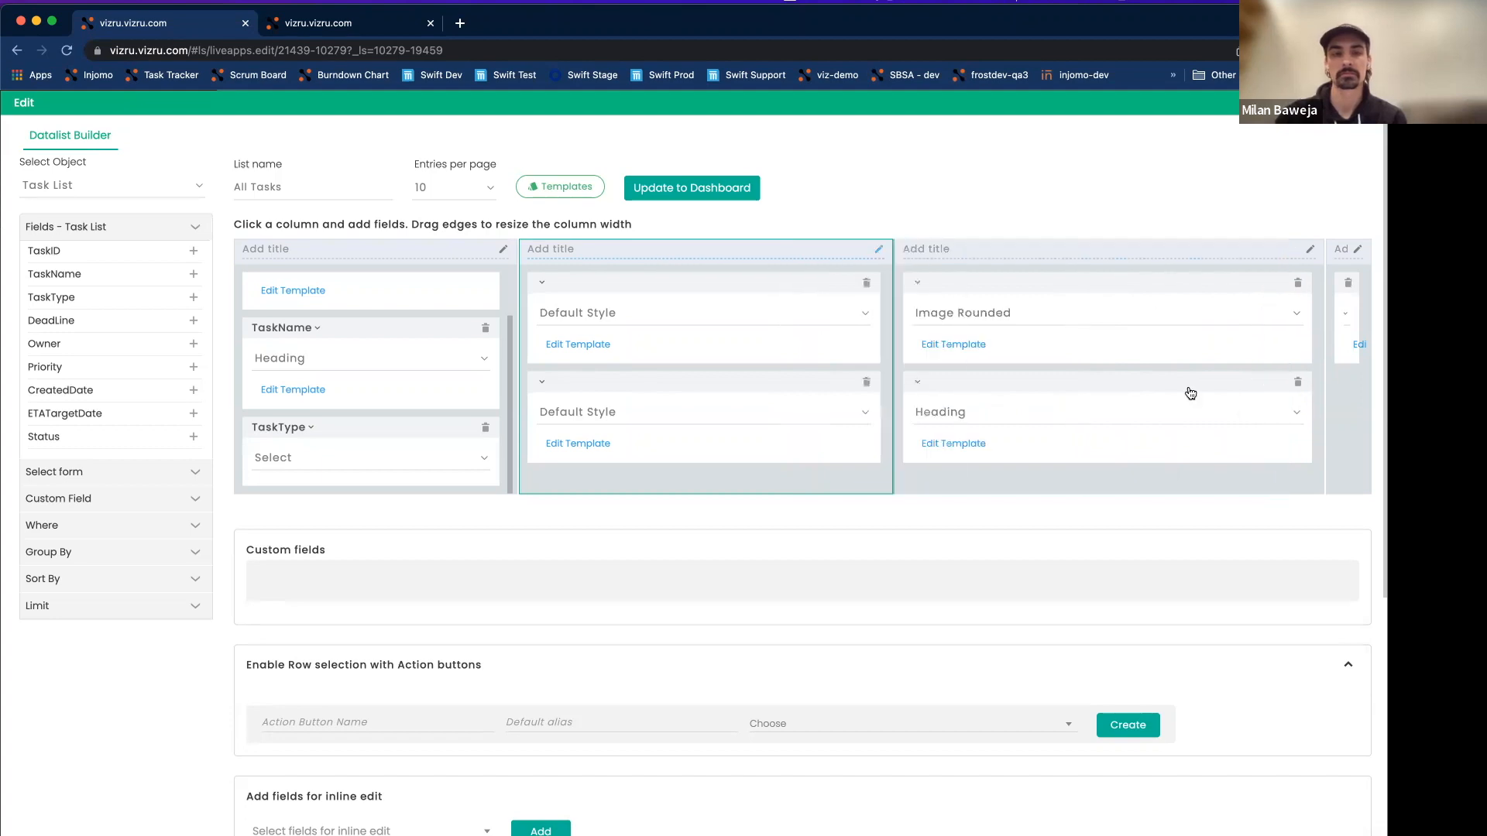
{"action": "left_click_drag", "start_coordinate": [1317, 385], "coordinate": [1080, 390]}
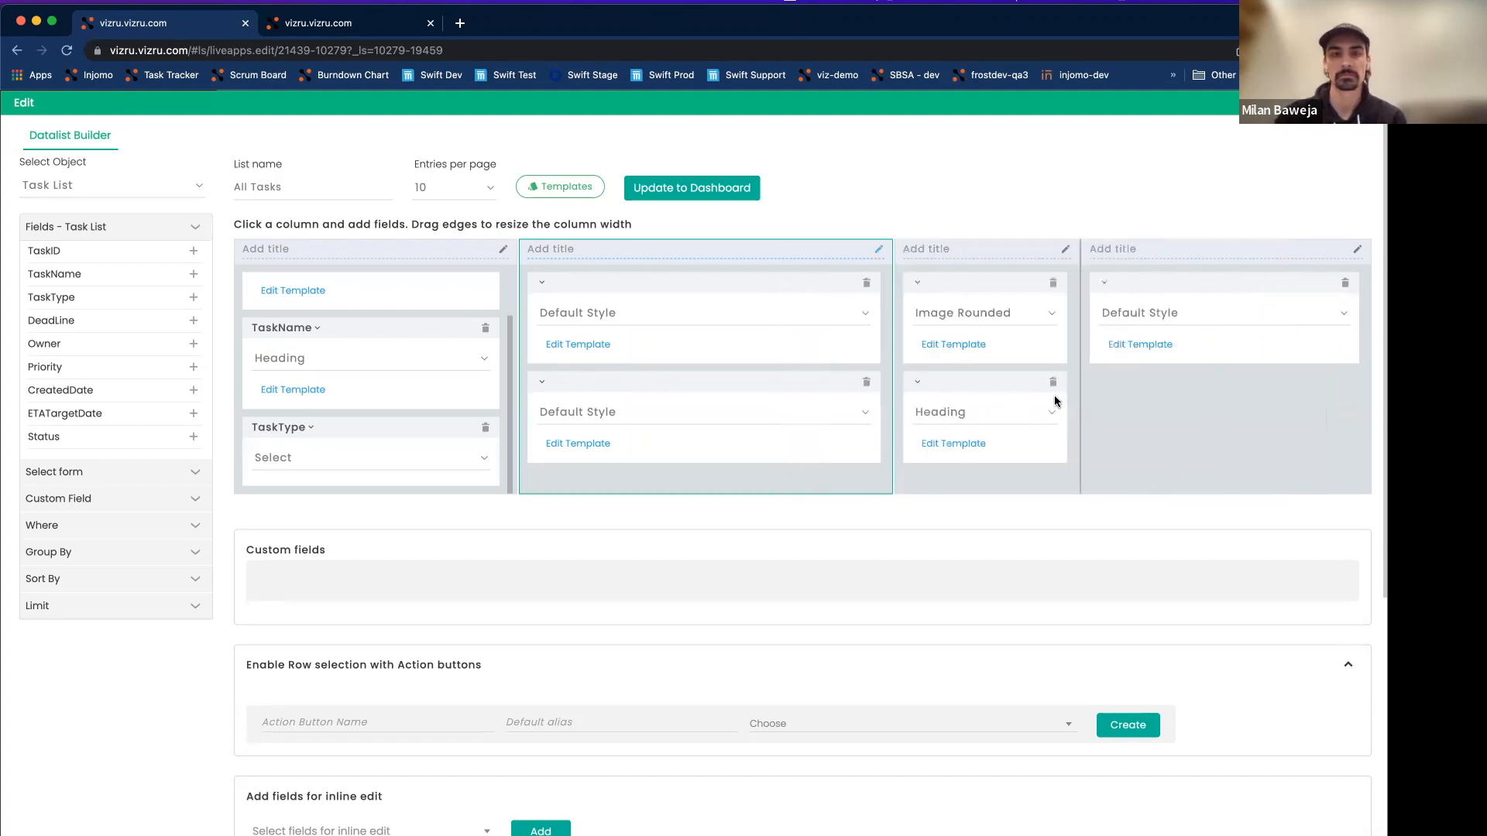
{"action": "left_click_drag", "start_coordinate": [891, 391], "coordinate": [788, 395]}
{"action": "left_click_drag", "start_coordinate": [1079, 398], "coordinate": [1094, 401]}
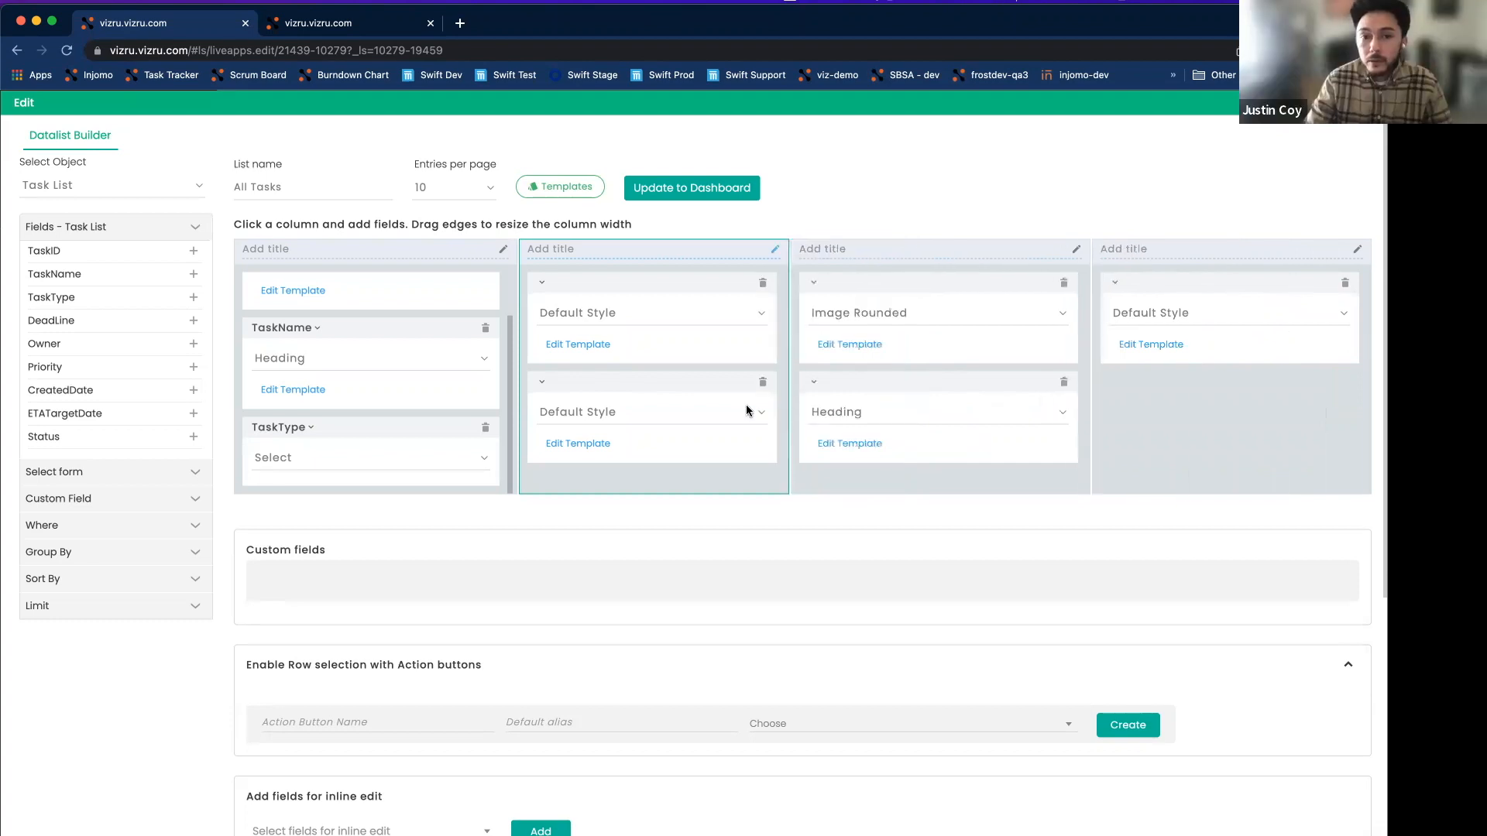
Replace the Started Date sample date with {CreatedDate} and bind the column's first item to CreatedDate.
{"action": "left_click", "coordinate": [587, 344]}
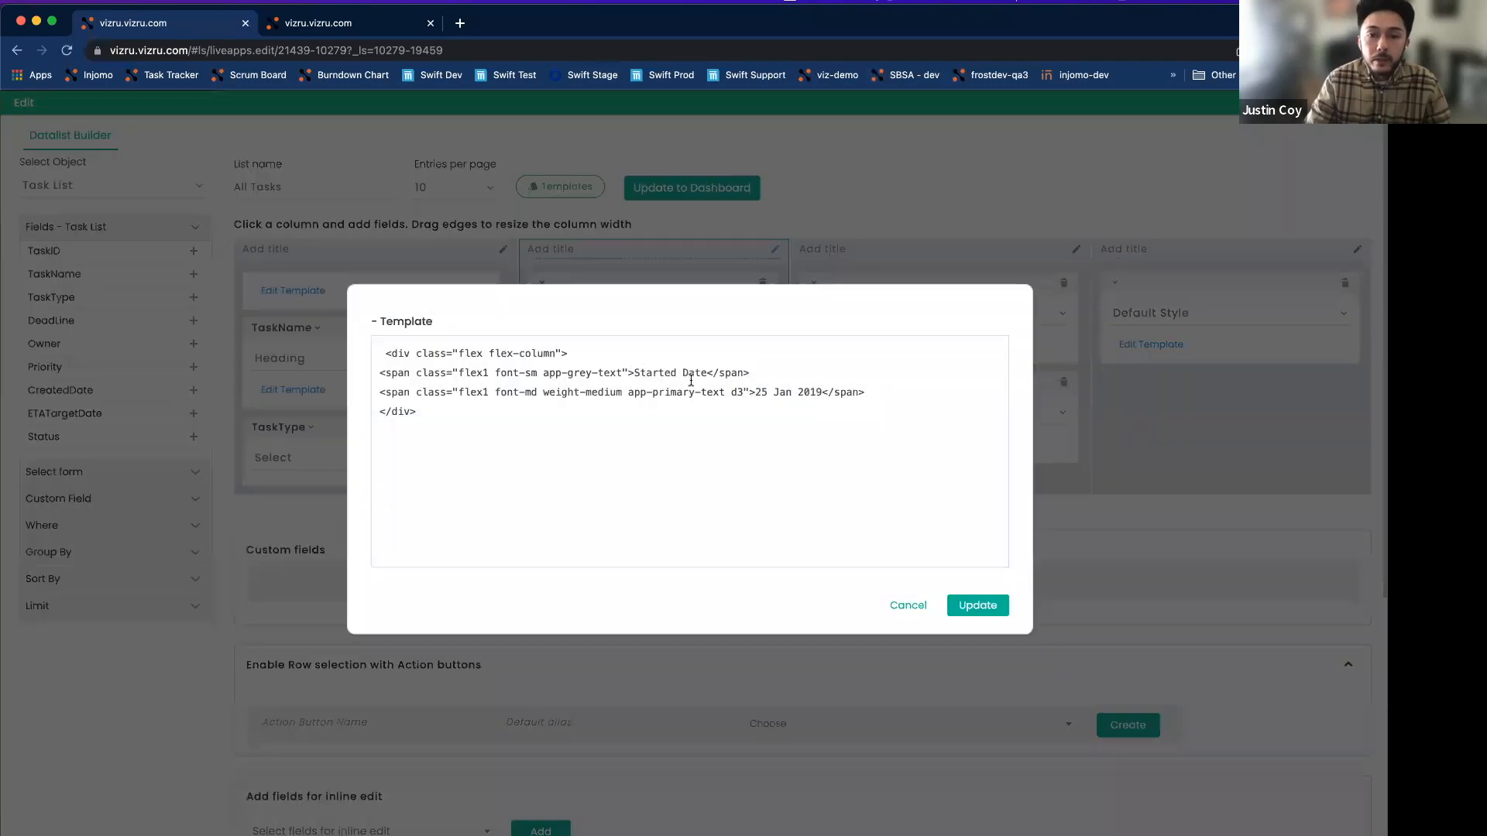
{"action": "left_click_drag", "start_coordinate": [757, 393], "coordinate": [822, 392]}
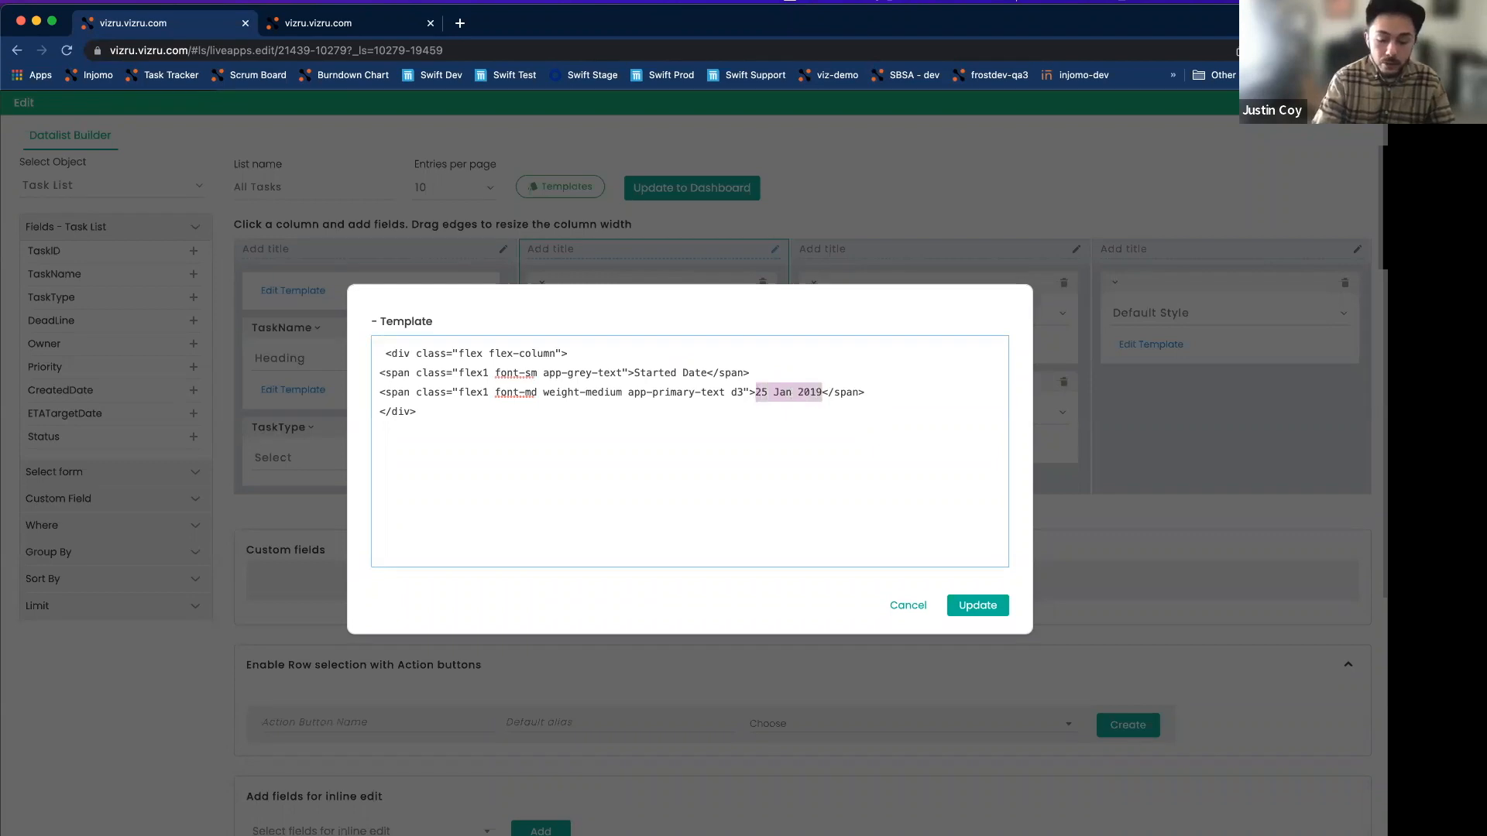
{"action": "type", "text": "{"}
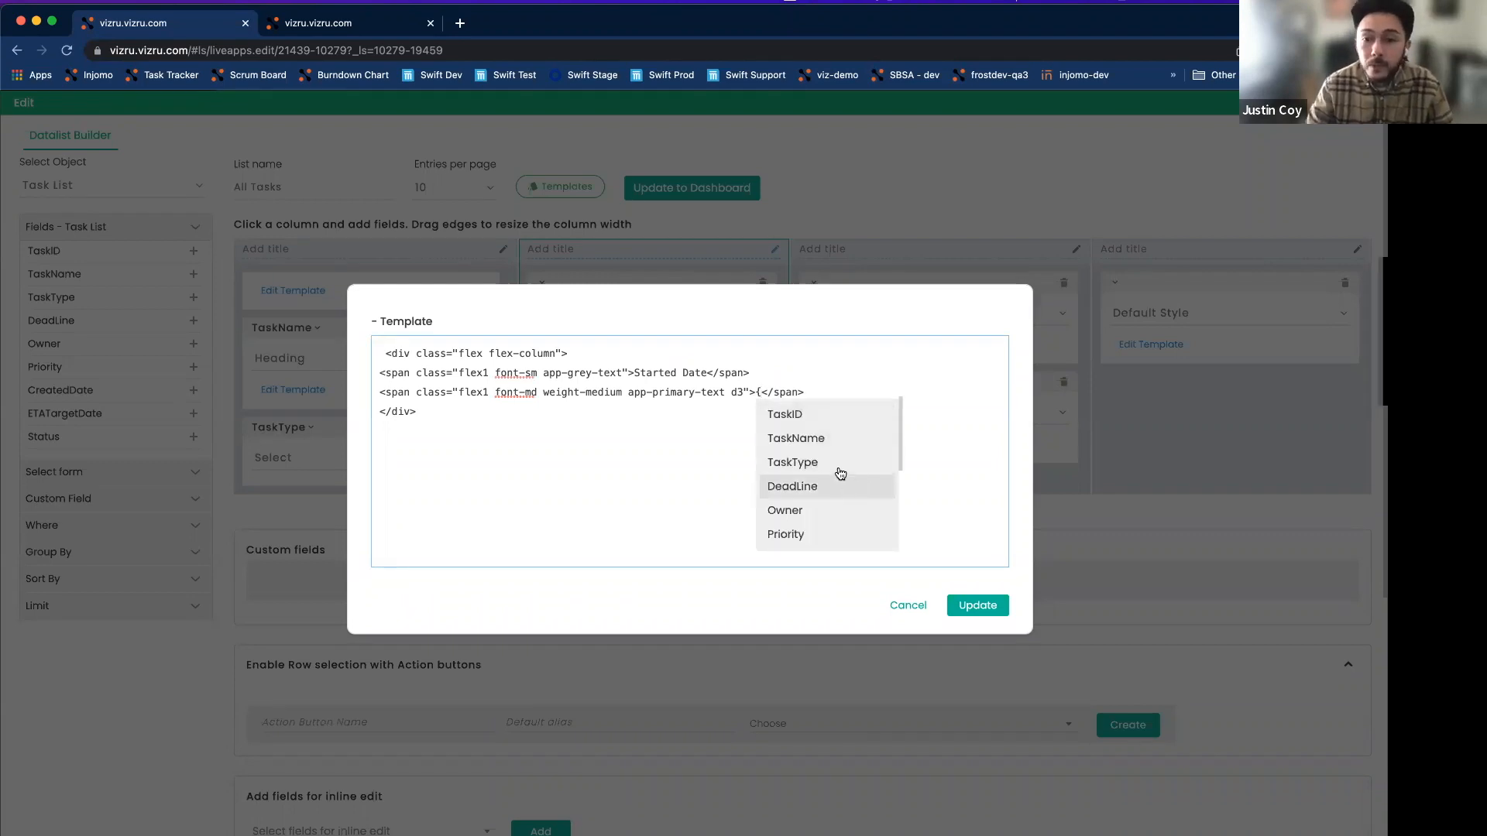
{"action": "scroll", "coordinate": [842, 499], "scroll_direction": "down", "scroll_amount": 1}
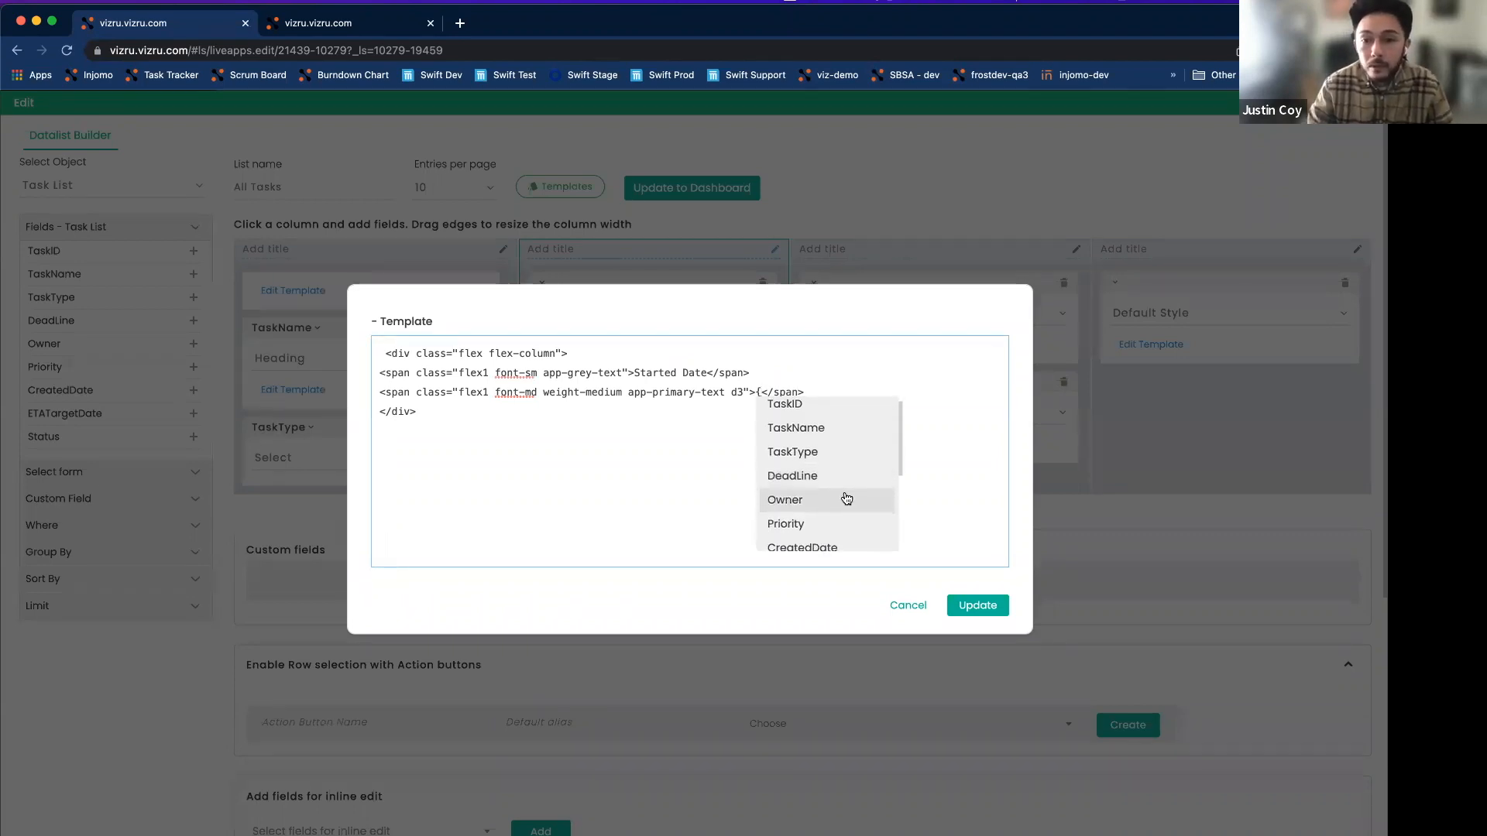
{"action": "left_click", "coordinate": [840, 539]}
{"action": "left_click", "coordinate": [977, 606]}
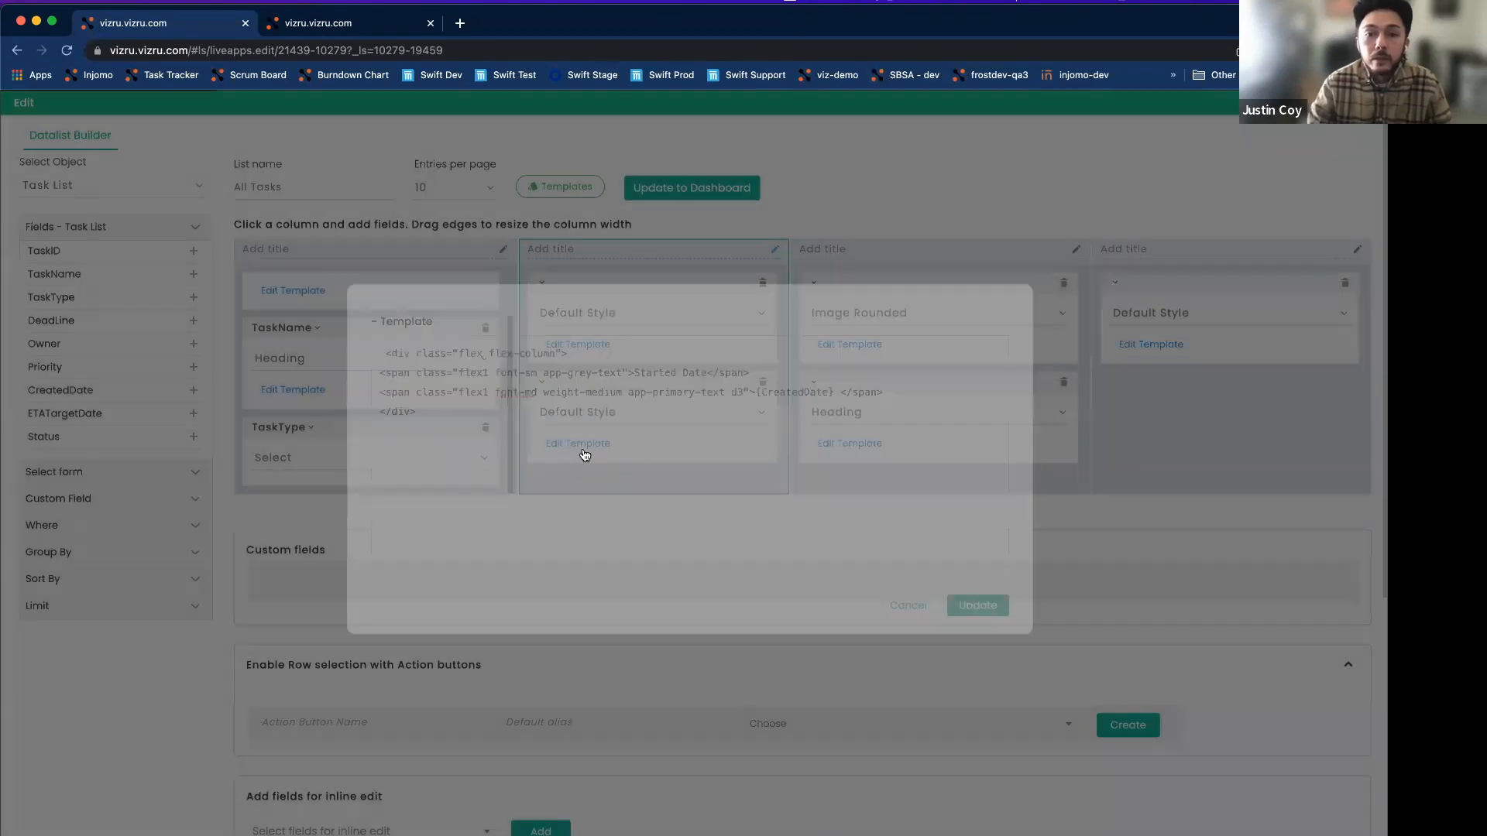
{"action": "left_click", "coordinate": [541, 280]}
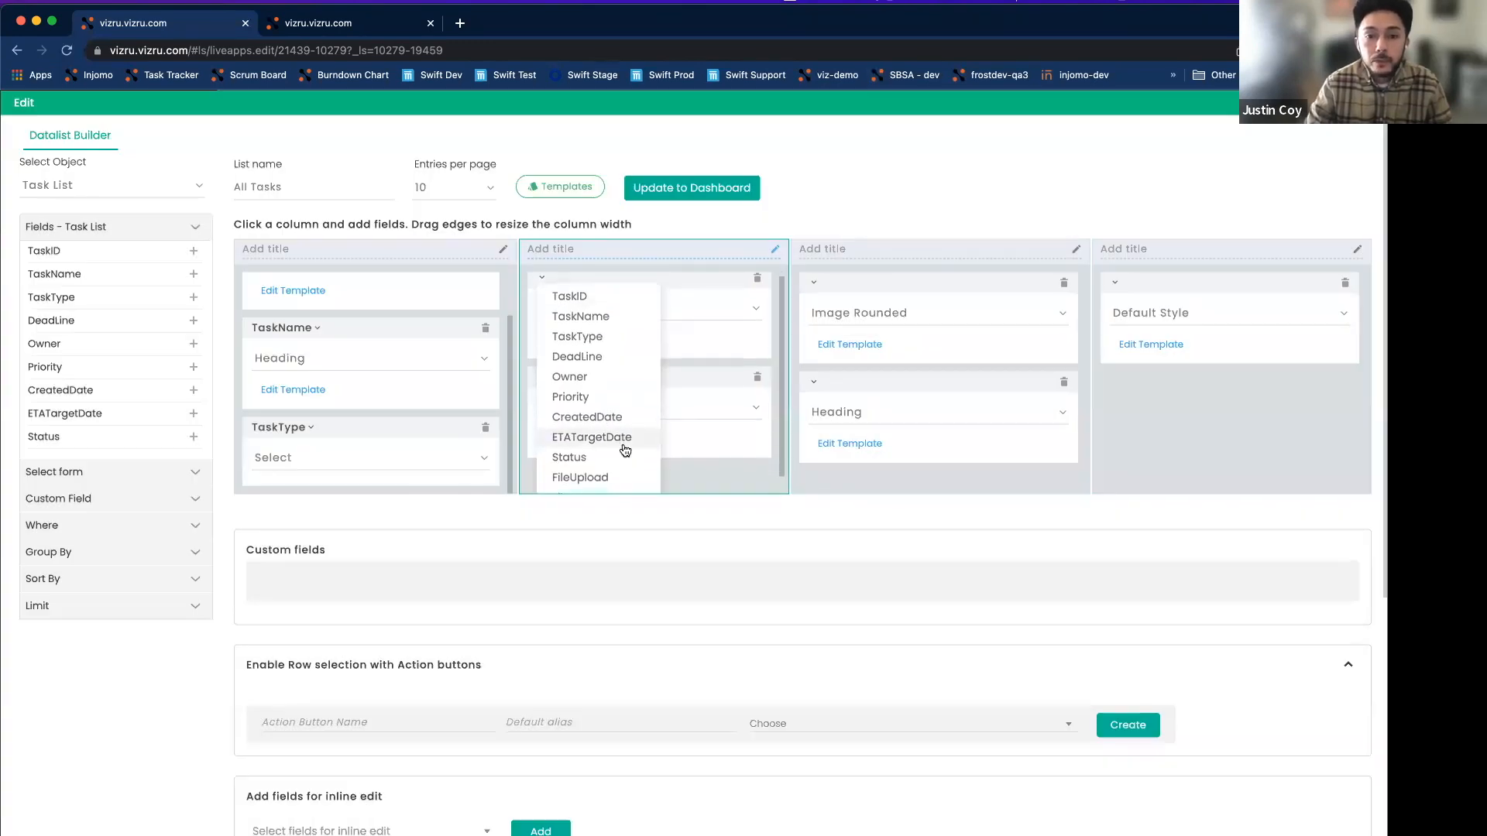
{"action": "left_click", "coordinate": [613, 416]}
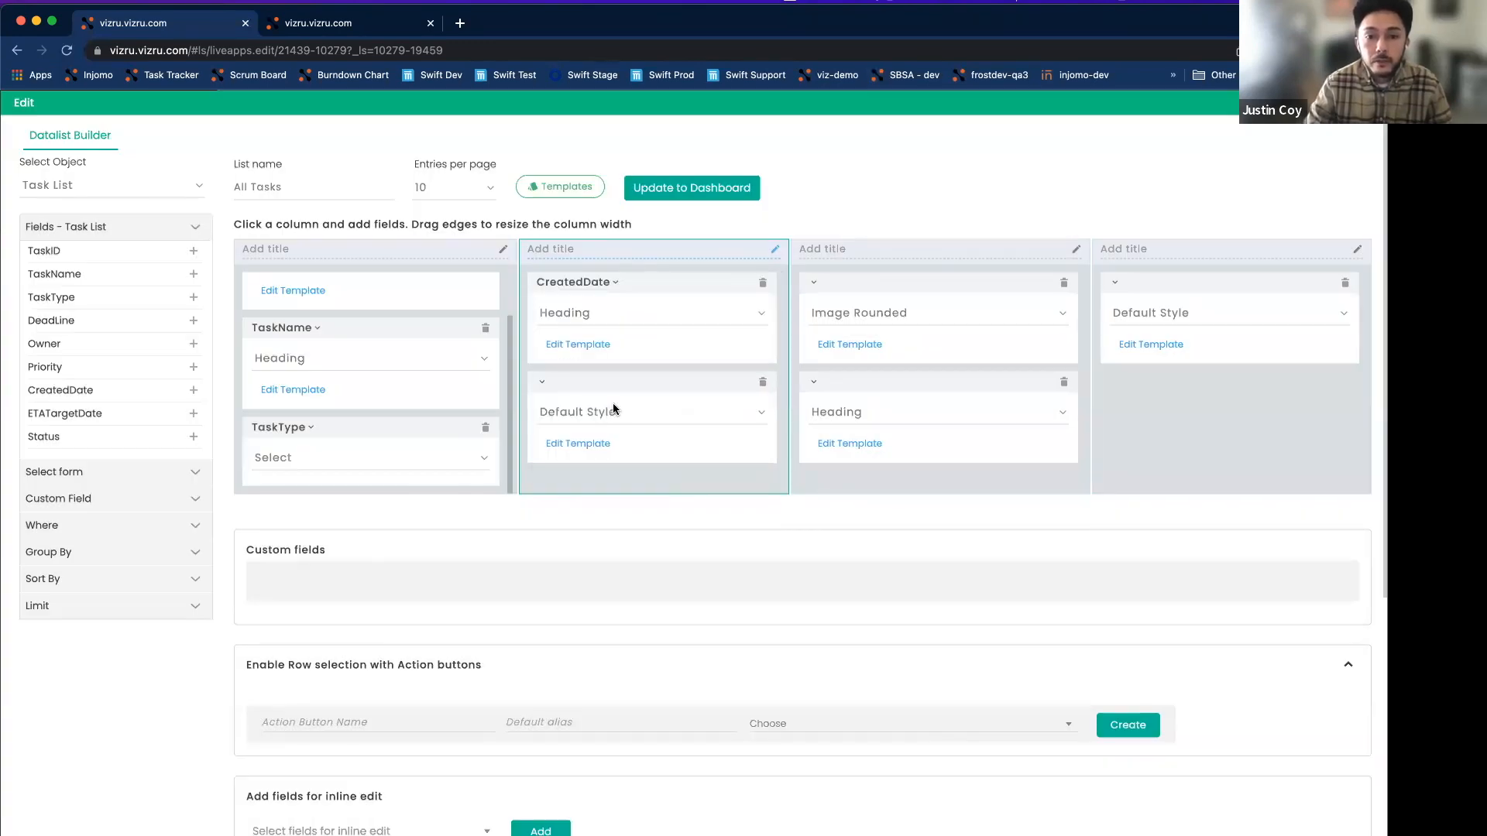
Replace the Estimate Delivery Date's 27 Jan 2019 with {ETATargetDate} and update the template.
{"action": "left_click", "coordinate": [602, 445]}
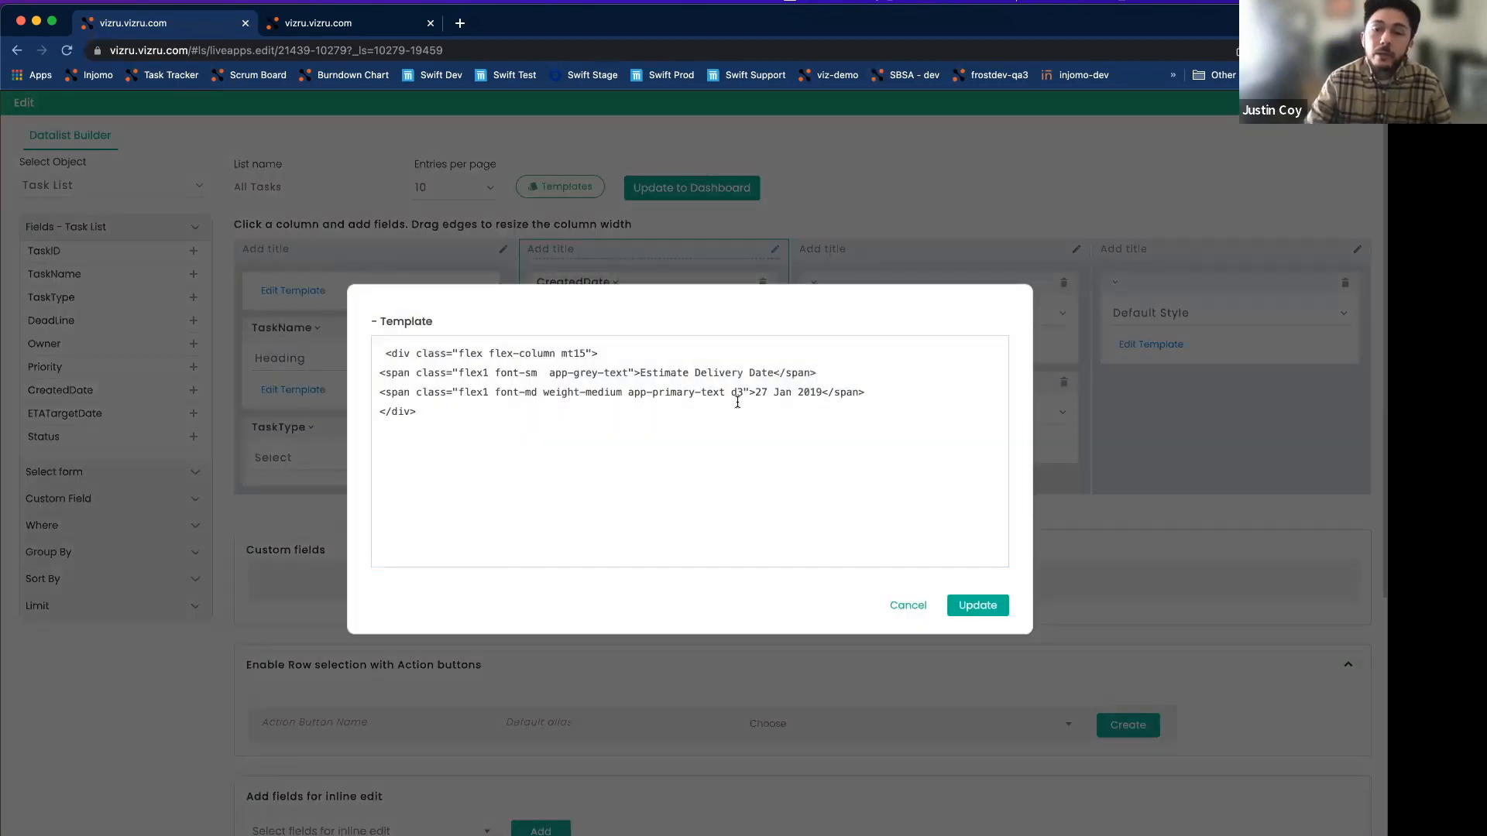
{"action": "left_click_drag", "start_coordinate": [755, 393], "coordinate": [821, 389]}
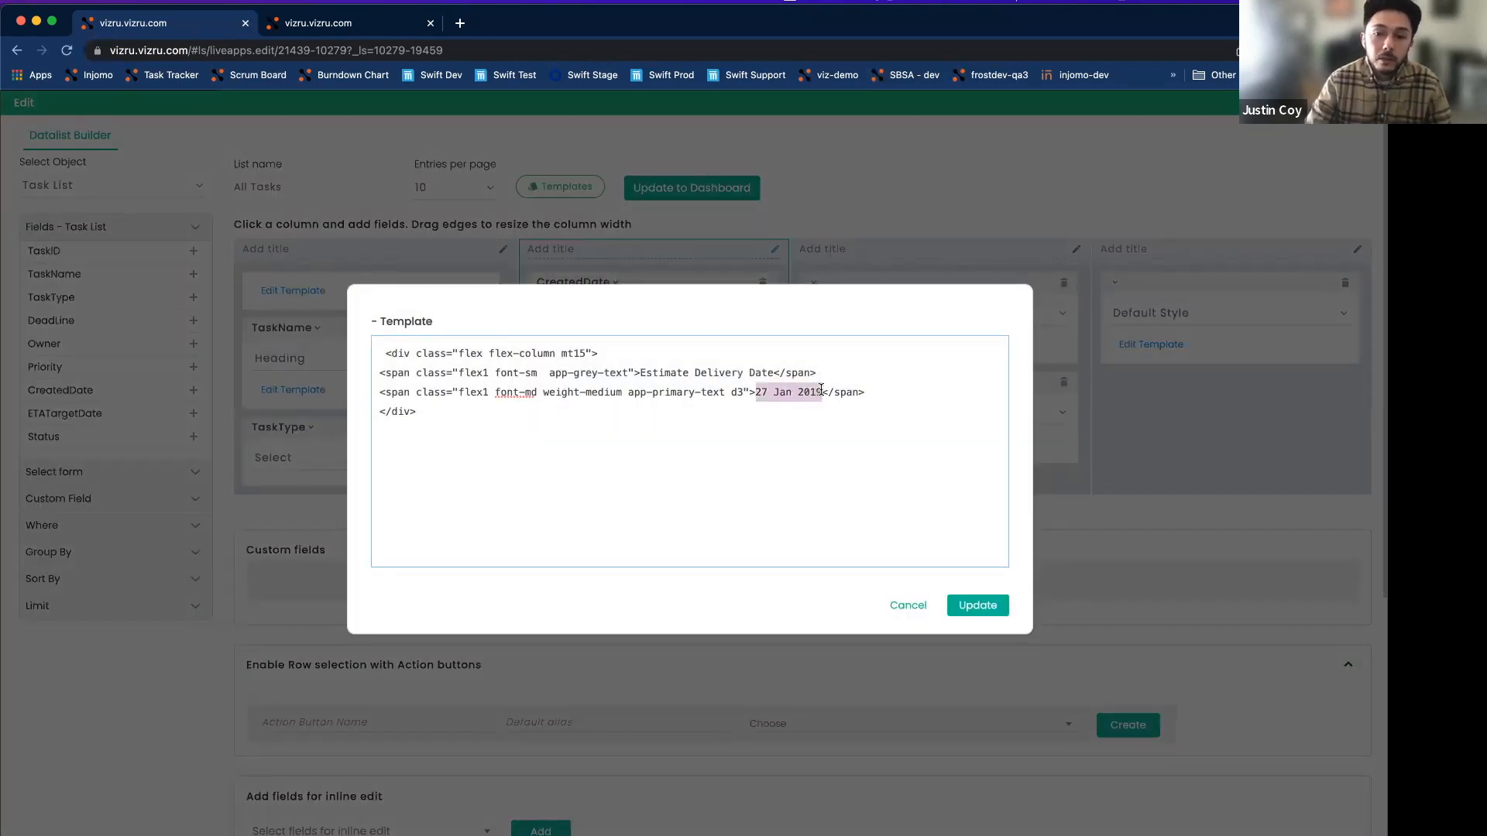
{"action": "type", "text": "{"}
{"action": "scroll", "coordinate": [846, 481], "scroll_direction": "down", "scroll_amount": 3}
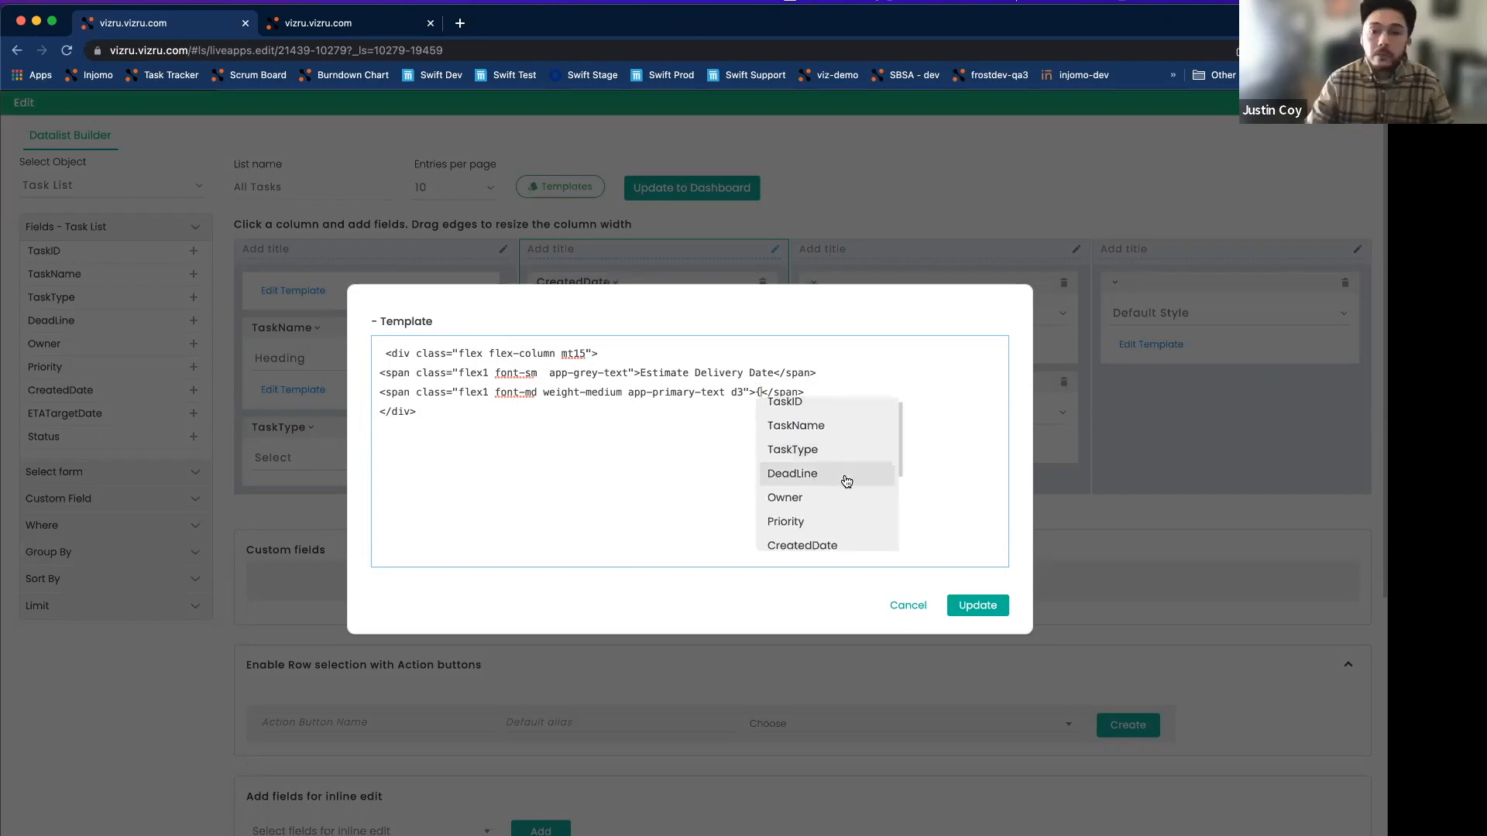
{"action": "left_click", "coordinate": [831, 510]}
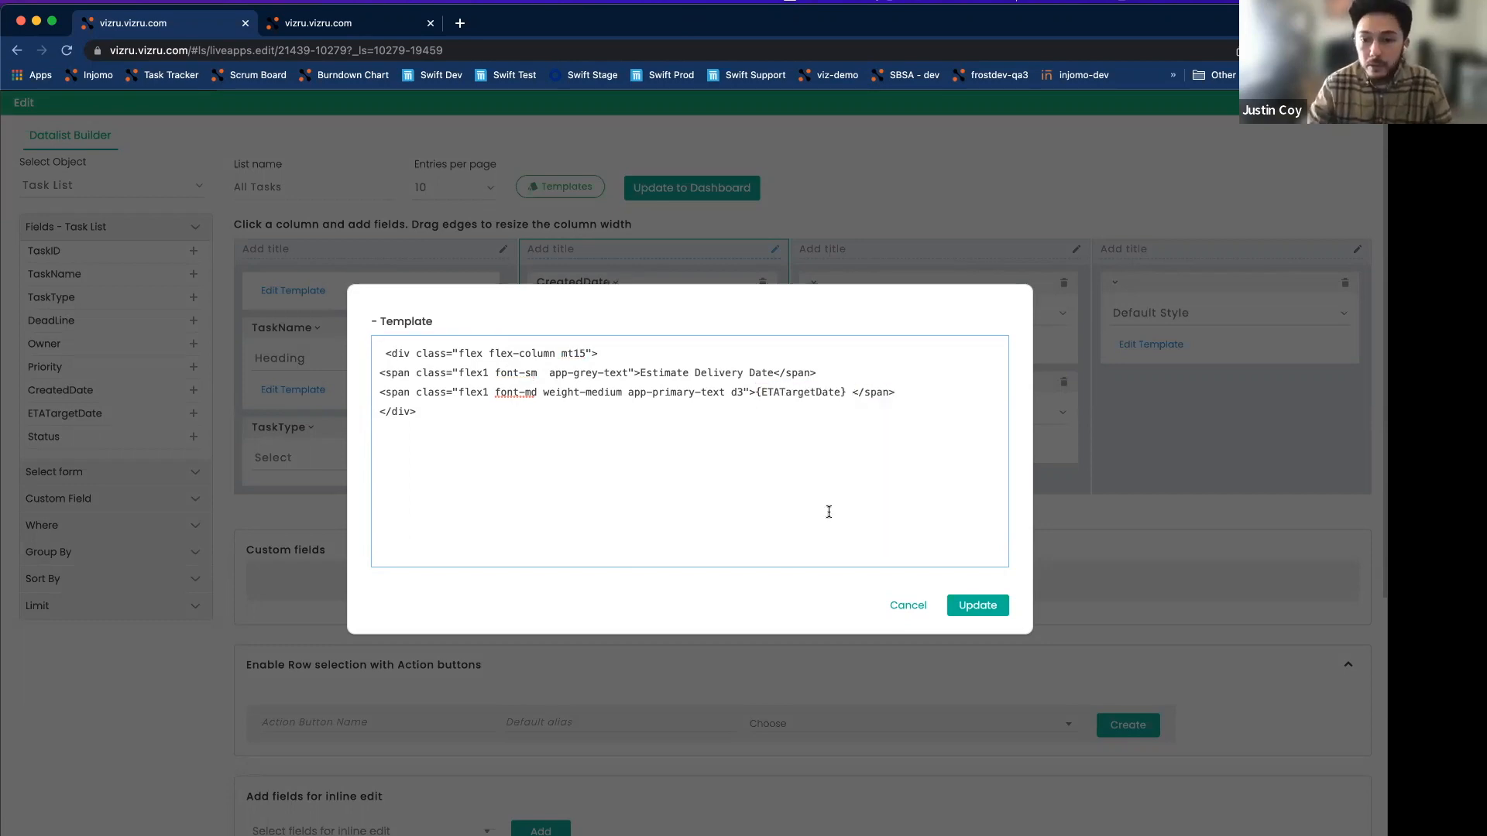
{"action": "left_click", "coordinate": [964, 606]}
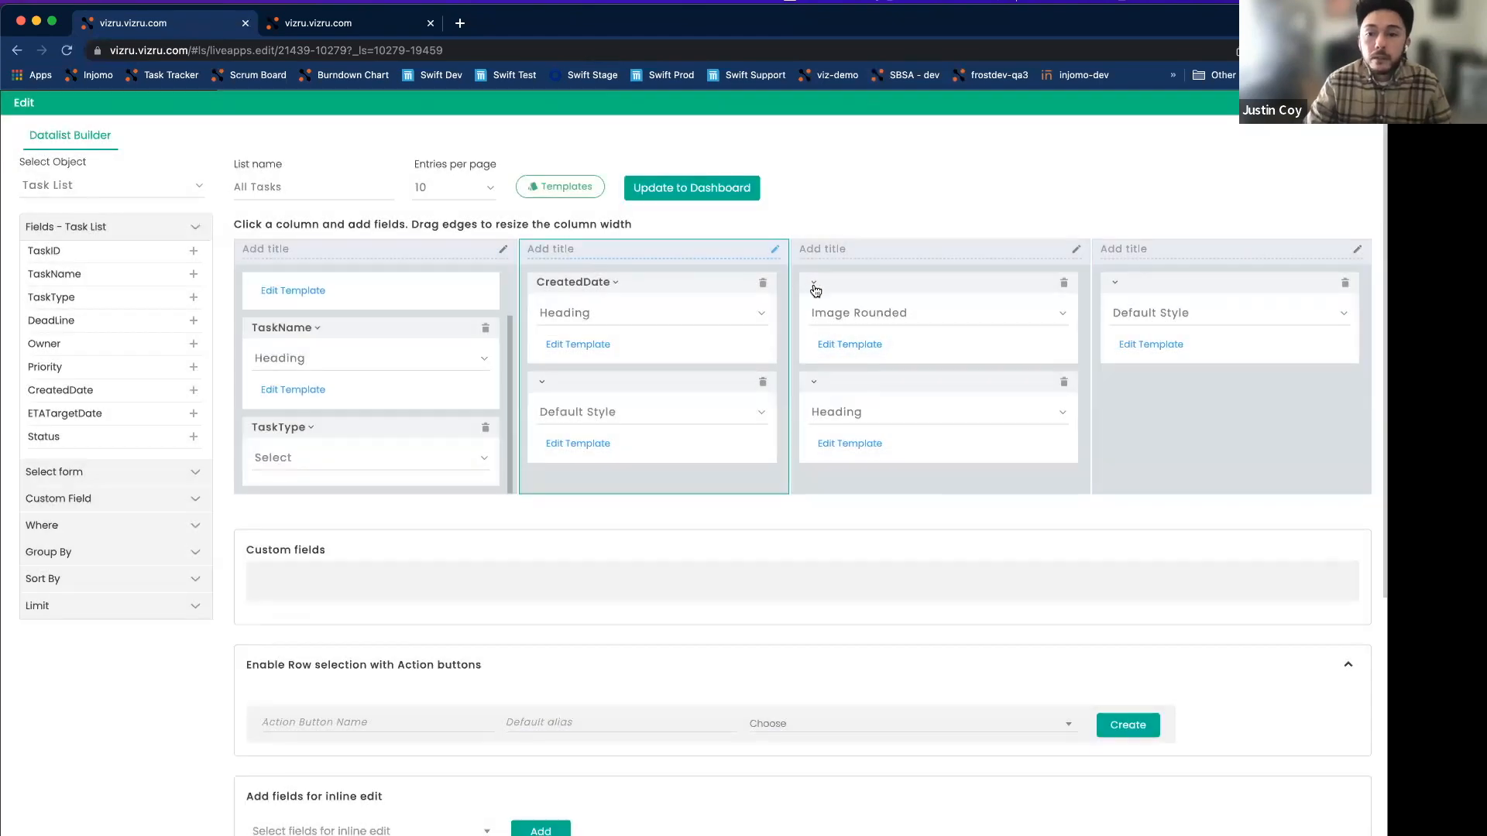
Remove the Image Rounded block and replace the sample role Team Lead with the {Owner} field.
{"action": "left_click", "coordinate": [1064, 283]}
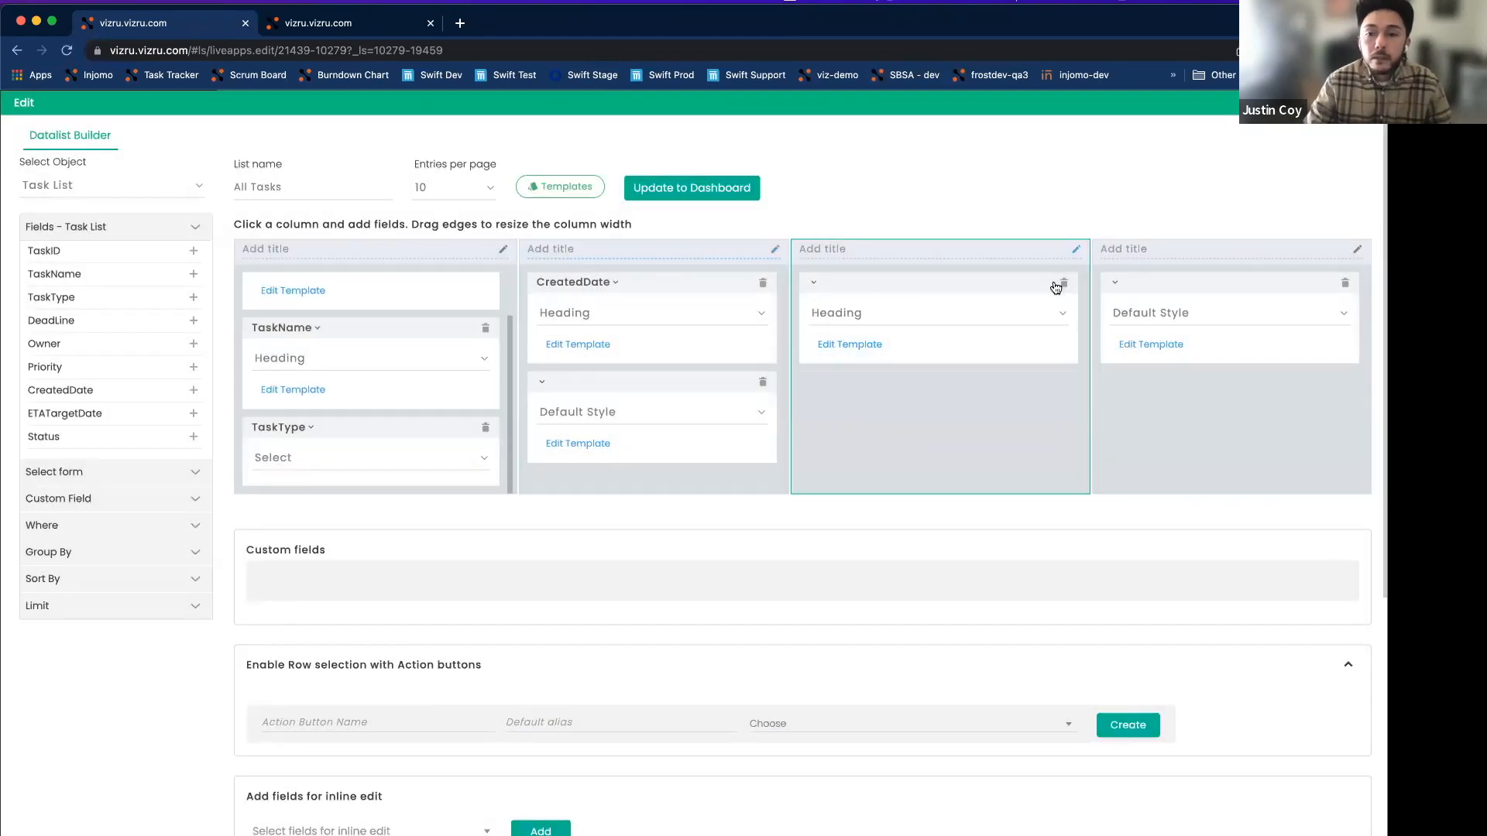
{"action": "left_click", "coordinate": [848, 345]}
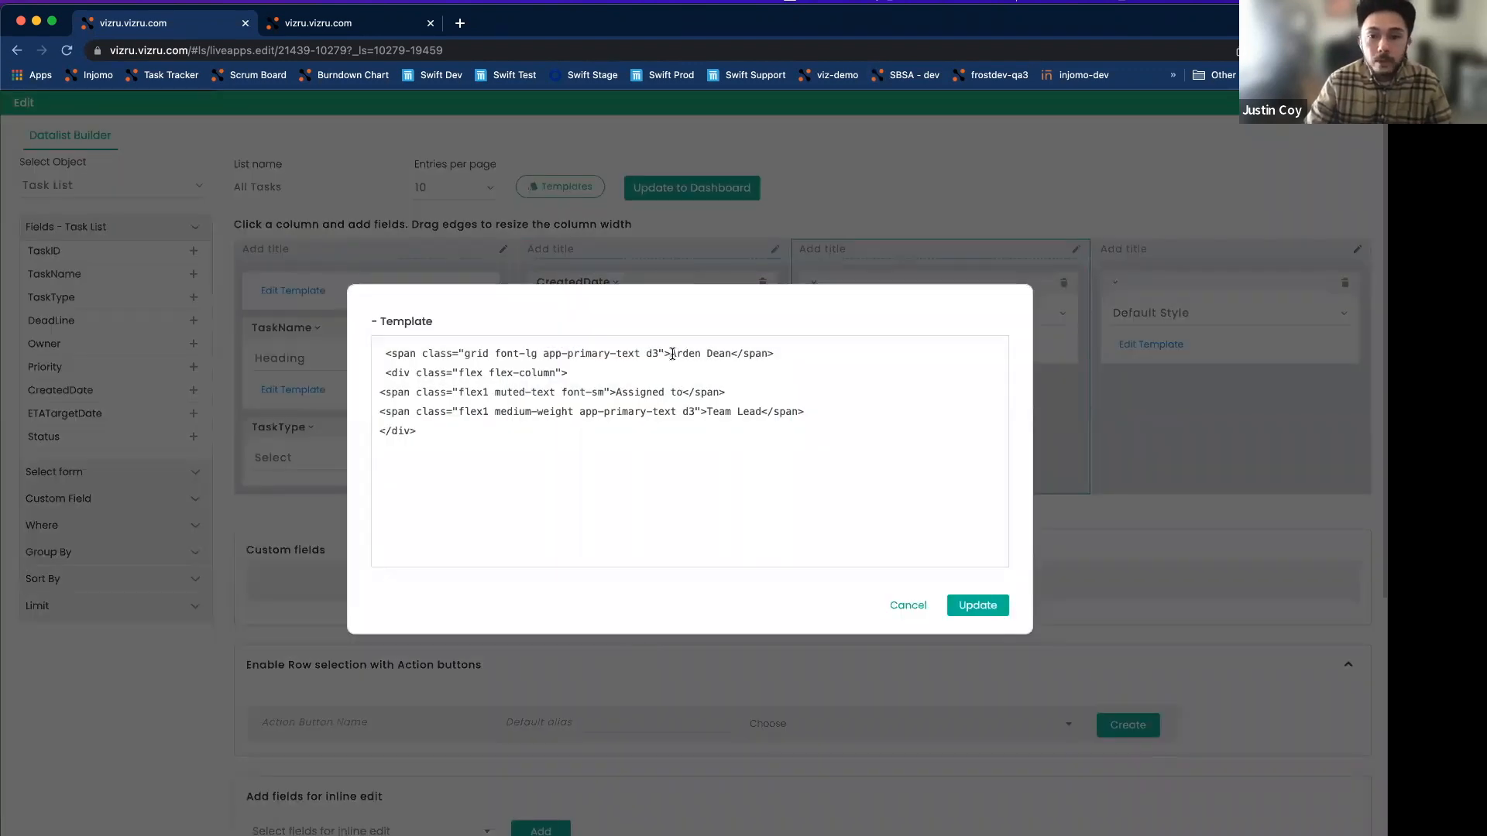
{"action": "left_click_drag", "start_coordinate": [671, 353], "coordinate": [731, 354]}
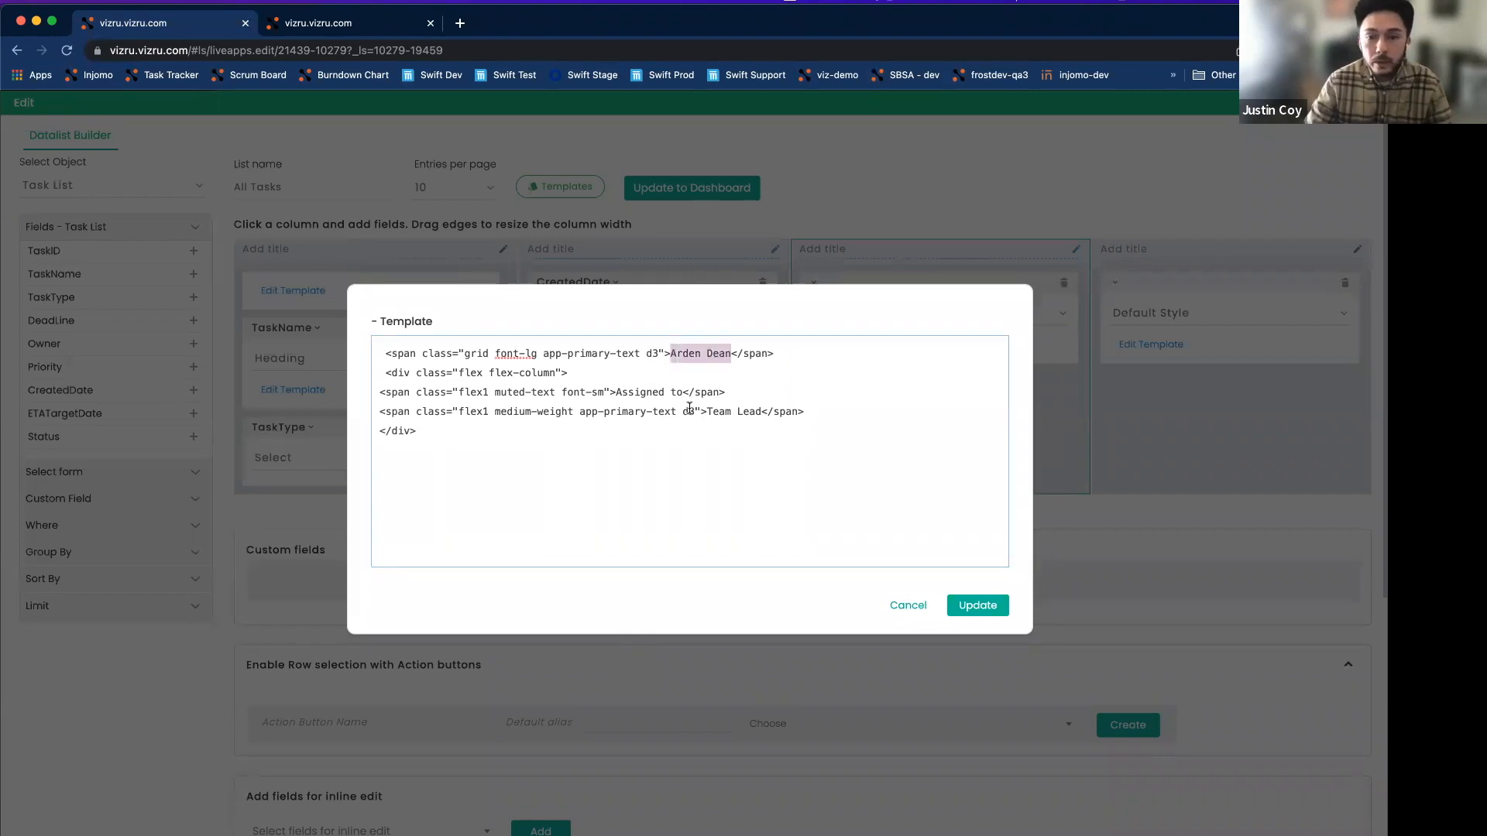
{"action": "left_click", "coordinate": [646, 393]}
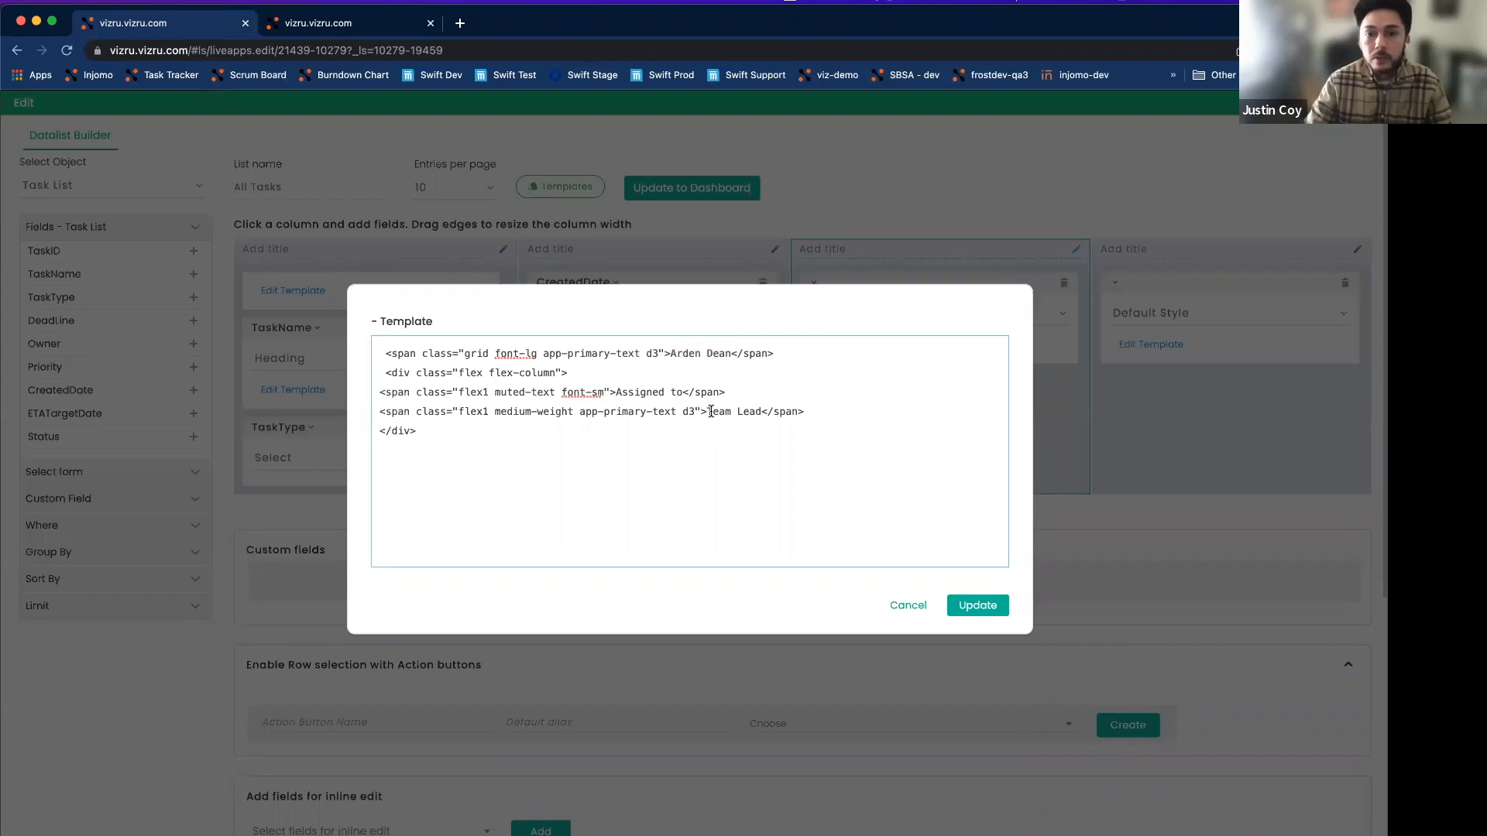
{"action": "left_click_drag", "start_coordinate": [708, 412], "coordinate": [762, 411]}
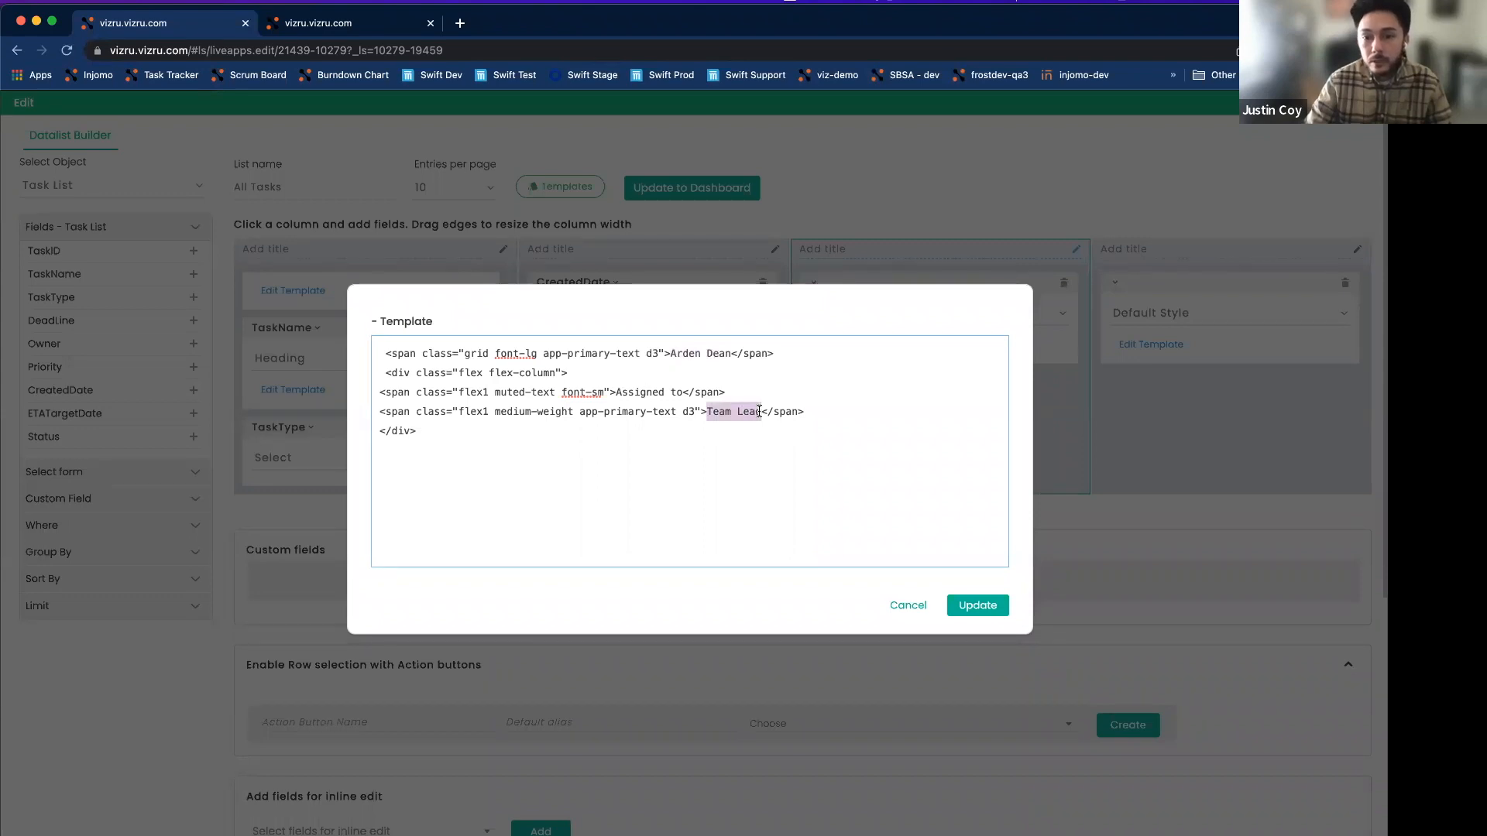
{"action": "type", "text": "{"}
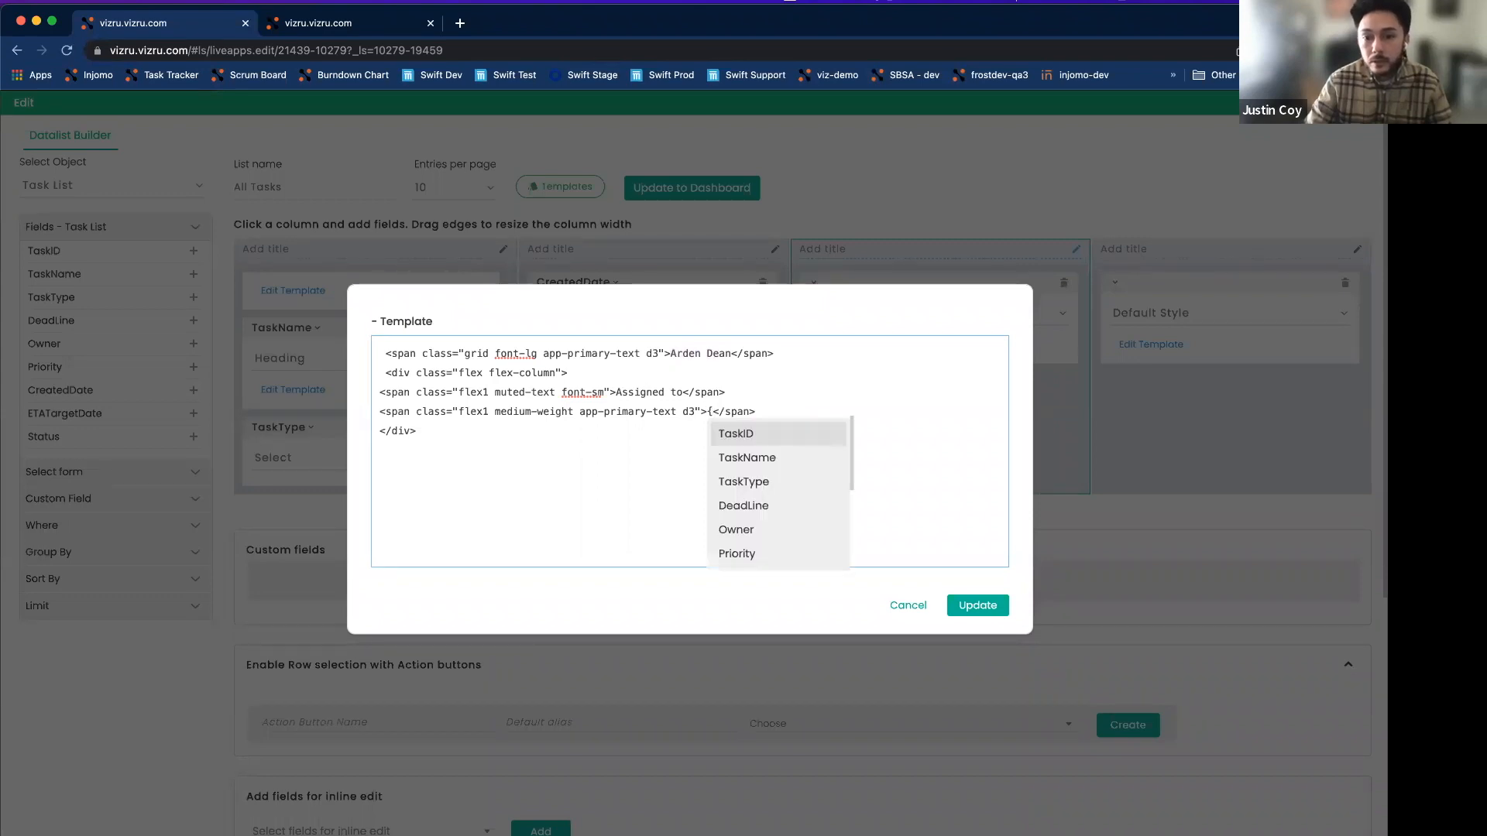
{"action": "left_click", "coordinate": [751, 528]}
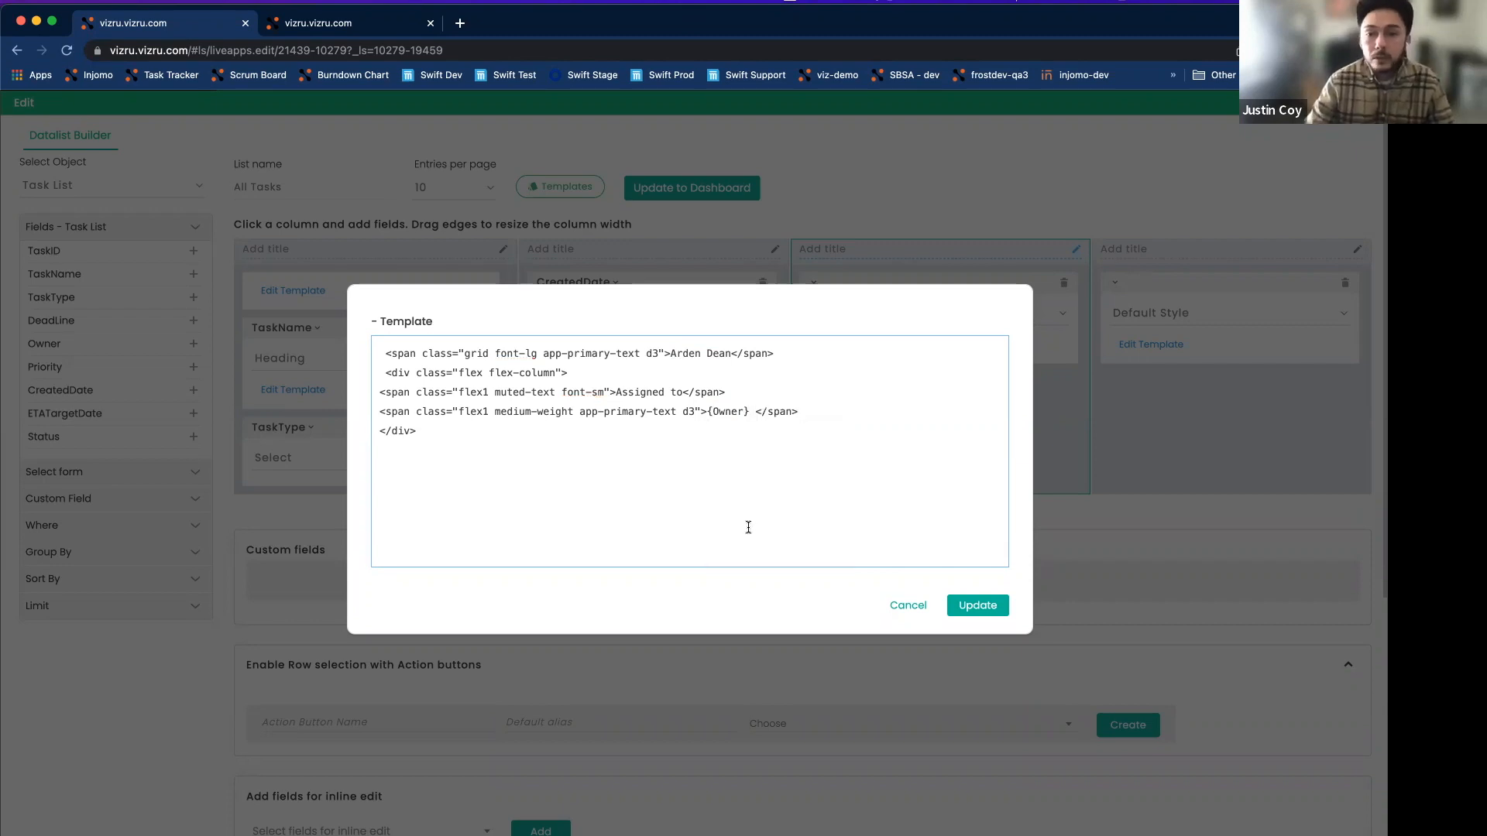
Replace the sample person name with the {Priority} field and apply the card template.
{"action": "left_click", "coordinate": [733, 353]}
{"action": "left_click_drag", "start_coordinate": [731, 354], "coordinate": [671, 354]}
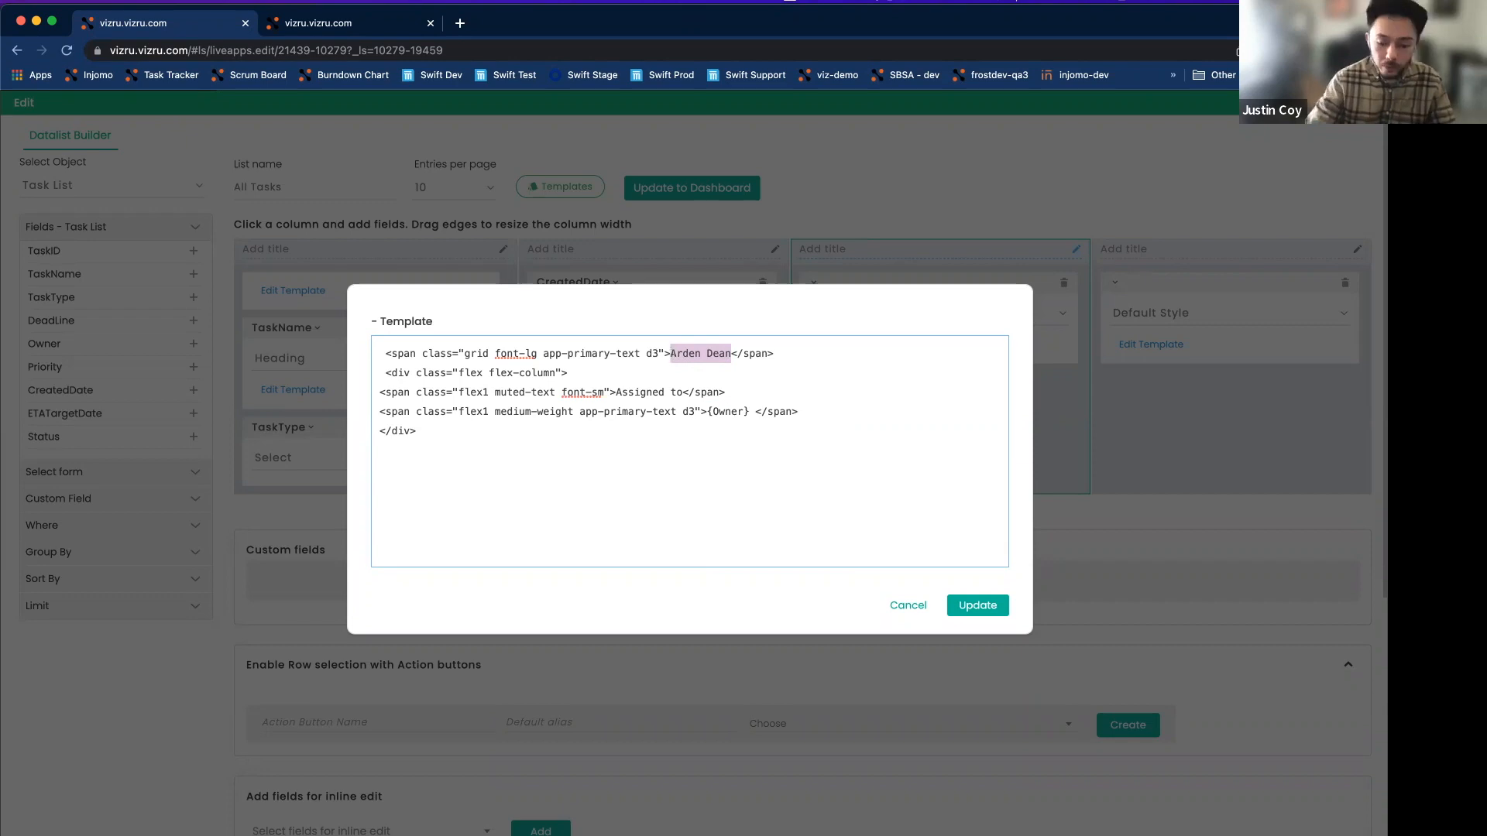
{"action": "type", "text": "{pri"}
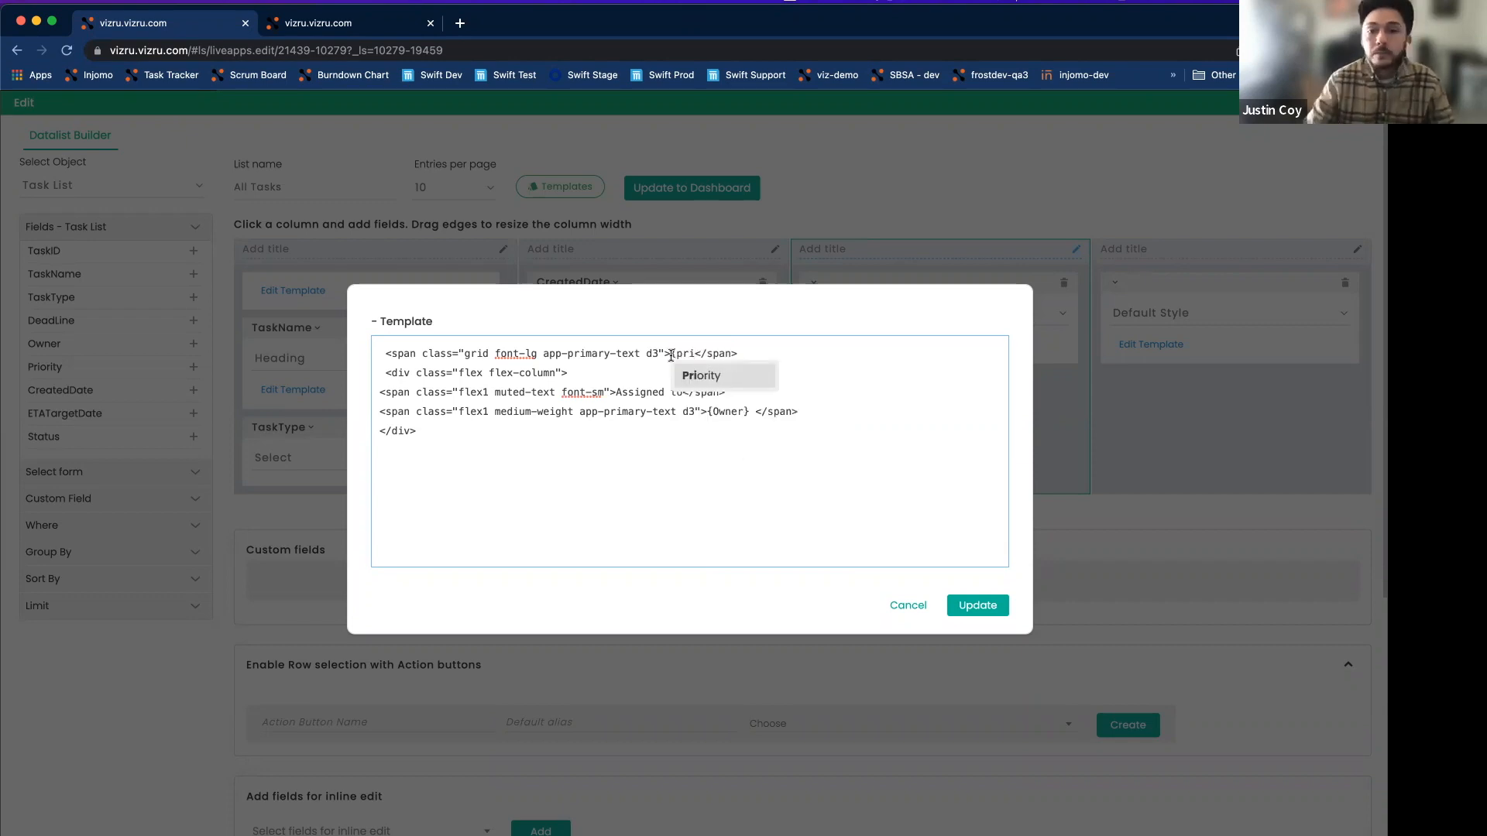
{"action": "left_click", "coordinate": [701, 375]}
{"action": "left_click", "coordinate": [968, 606]}
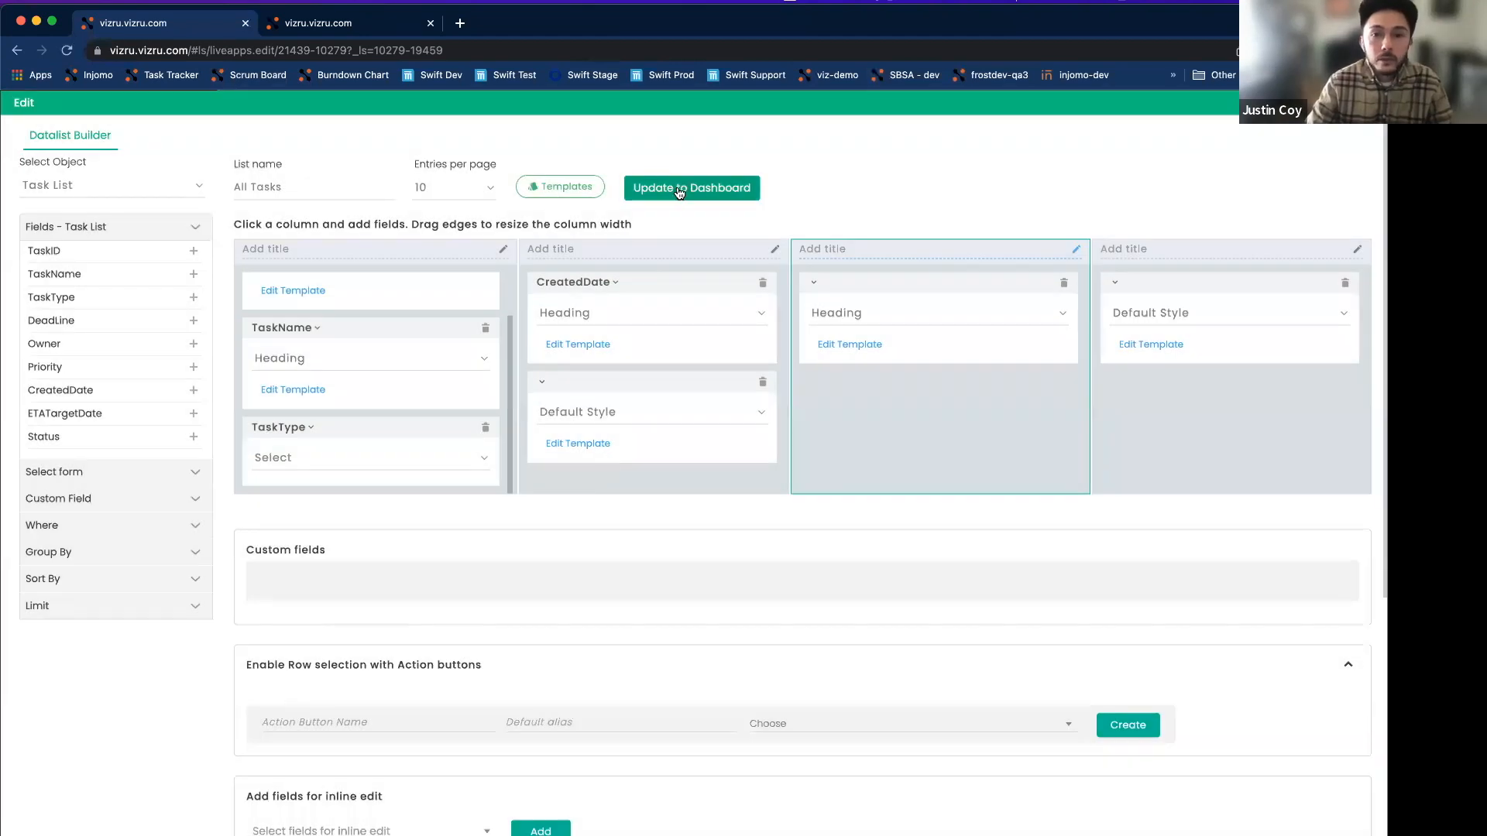
Push the revised All Tasks list to My Tasks, save, preview, then resume editing.
{"action": "left_click", "coordinate": [646, 198]}
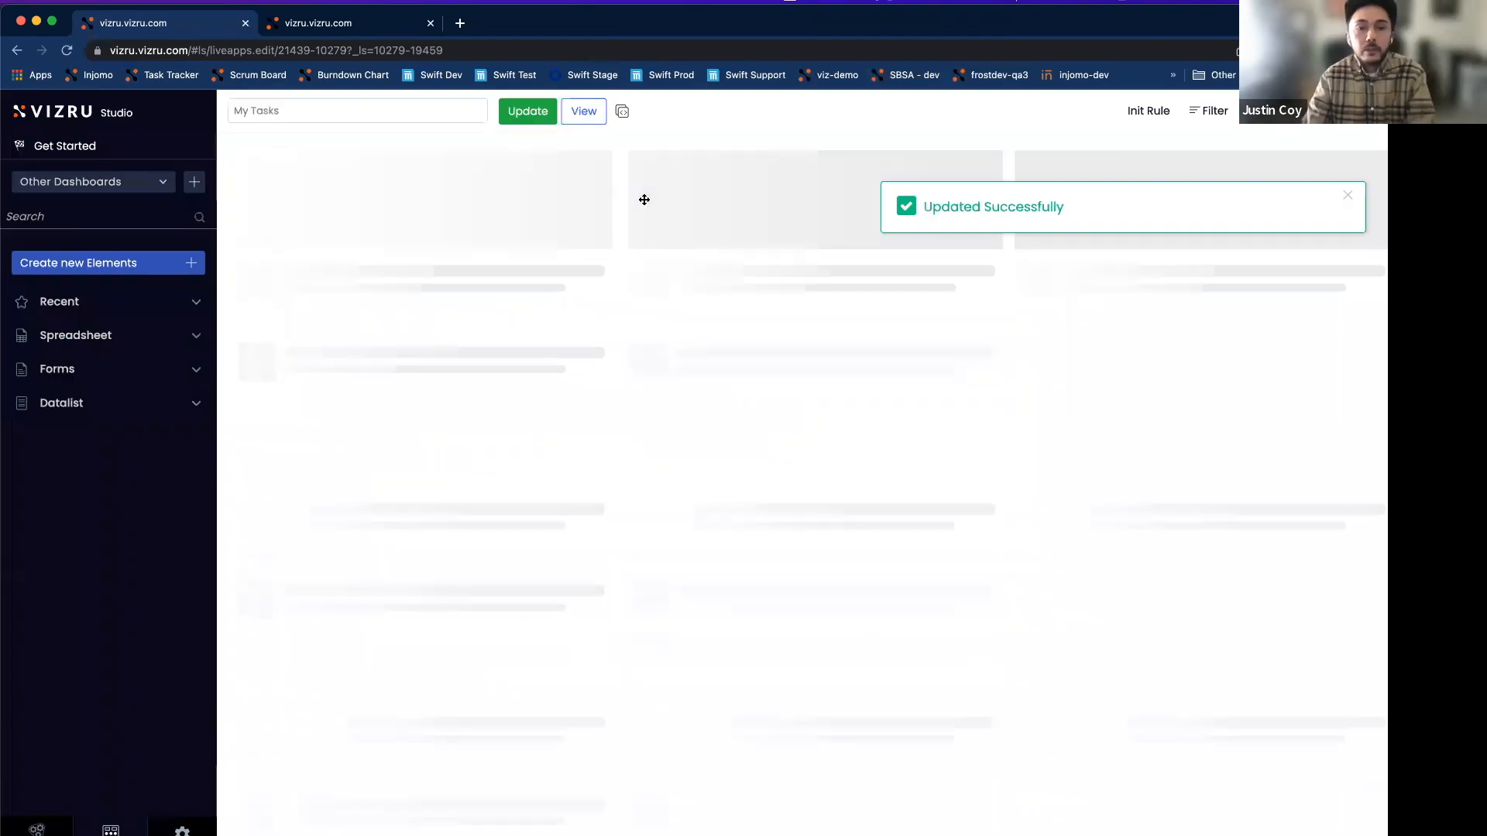
{"action": "left_click", "coordinate": [516, 114]}
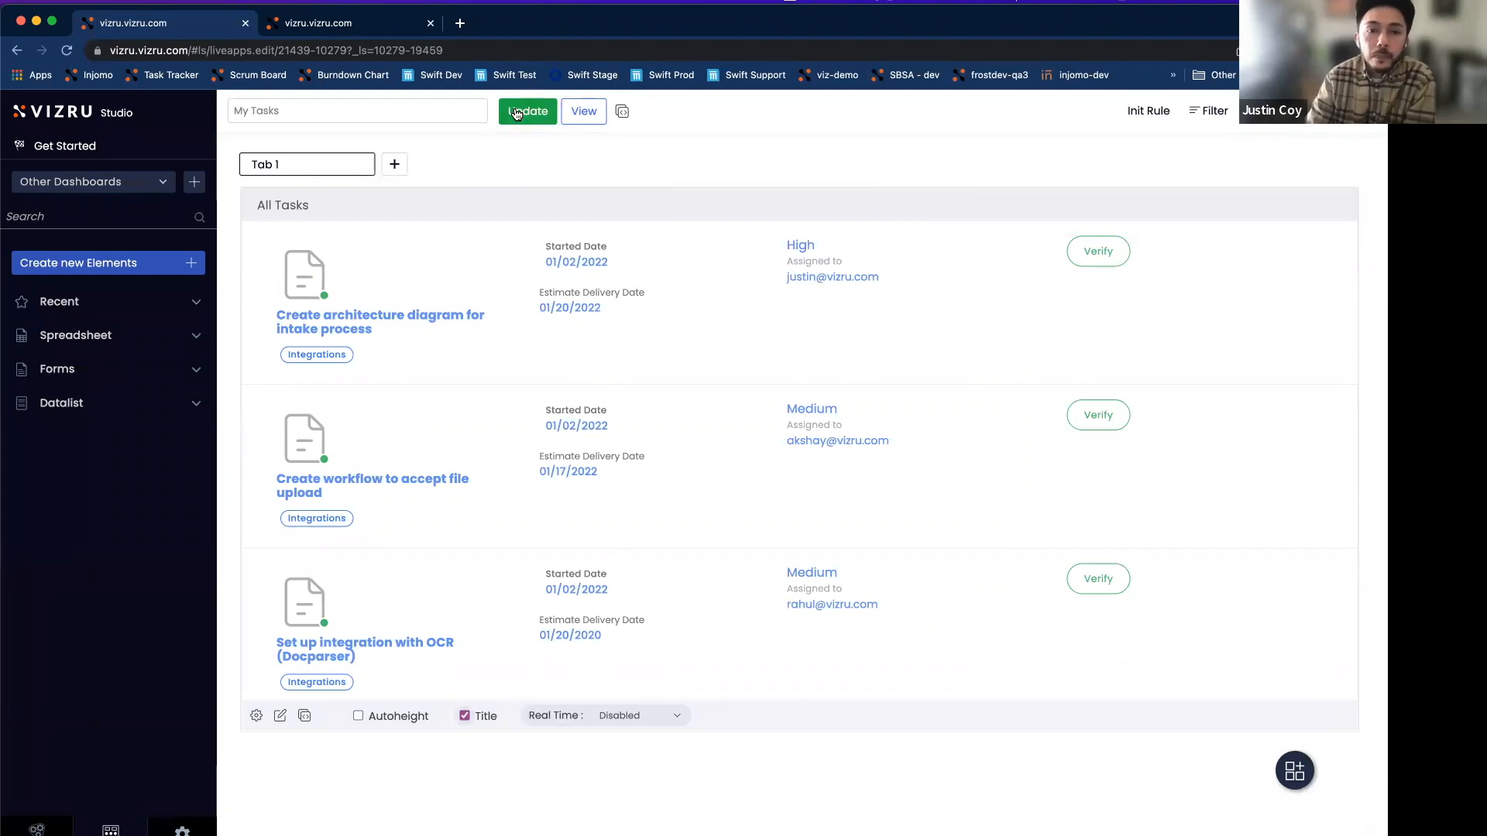
{"action": "left_click", "coordinate": [582, 113]}
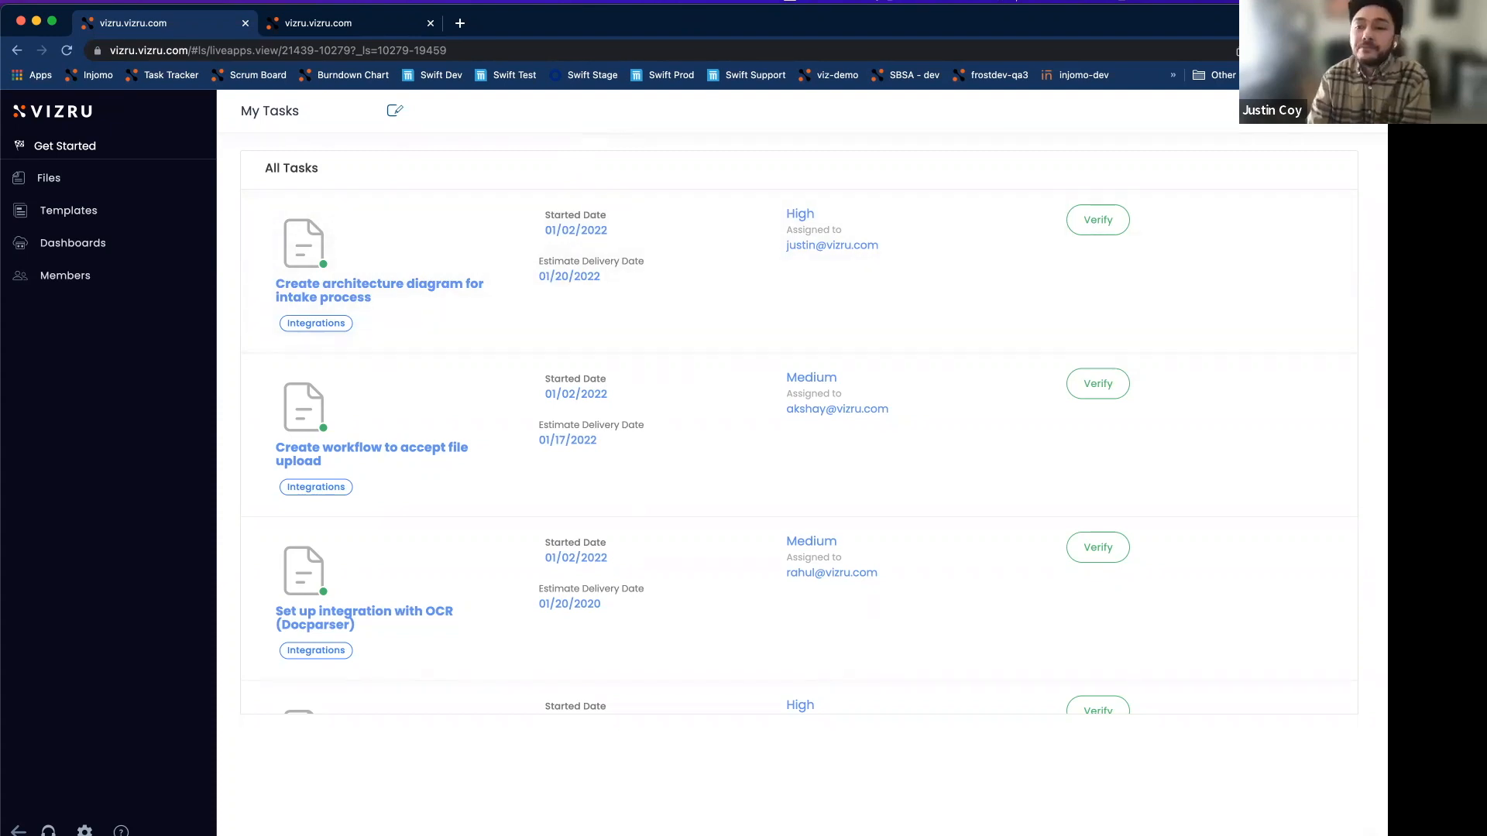
{"action": "left_click", "coordinate": [395, 114]}
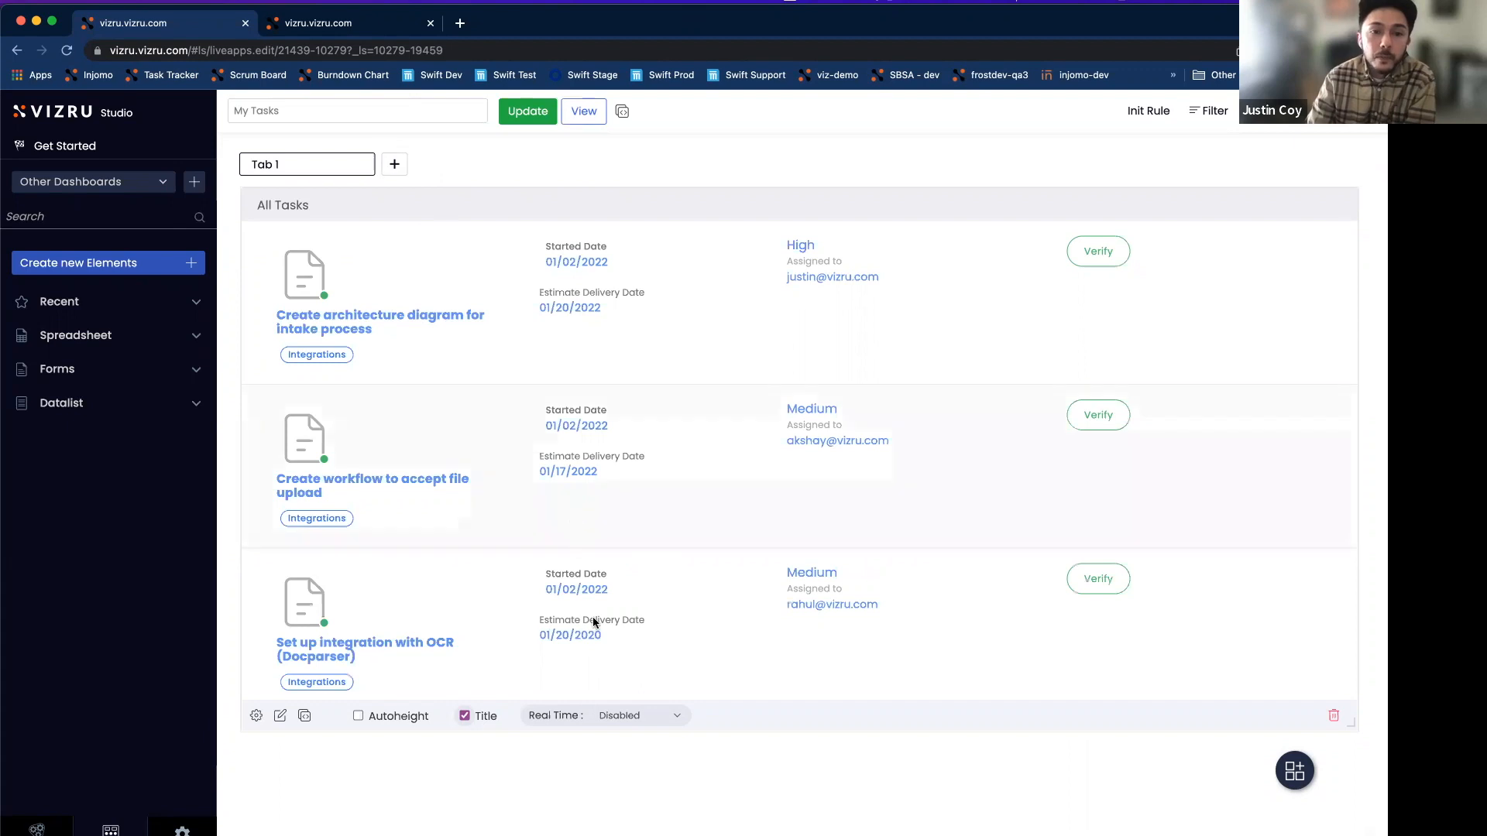
Set the All Tasks Real Time option to Append on top and save the dashboard.
{"action": "left_click", "coordinate": [679, 718]}
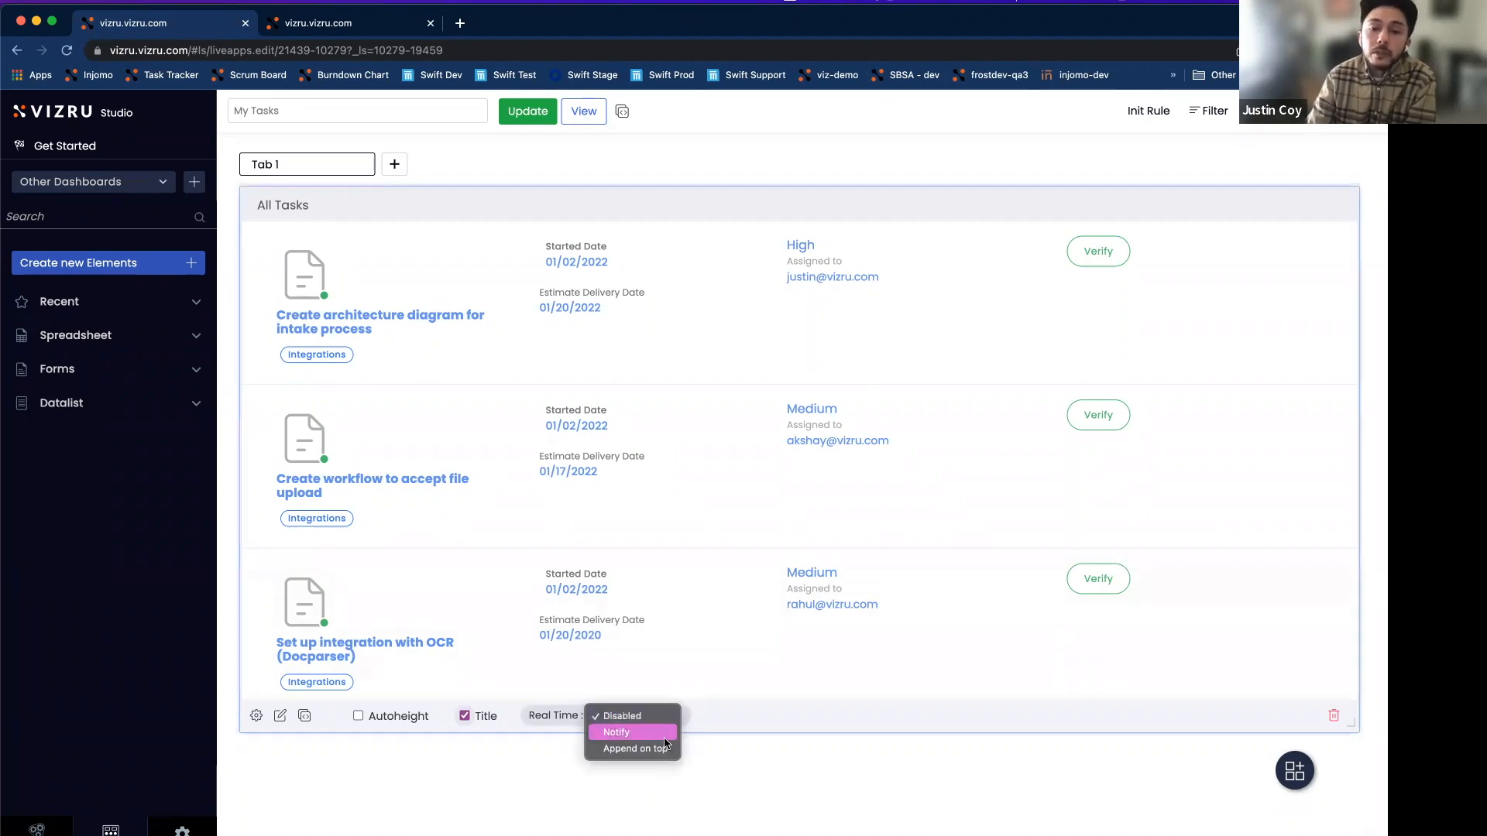
{"action": "left_click", "coordinate": [657, 749]}
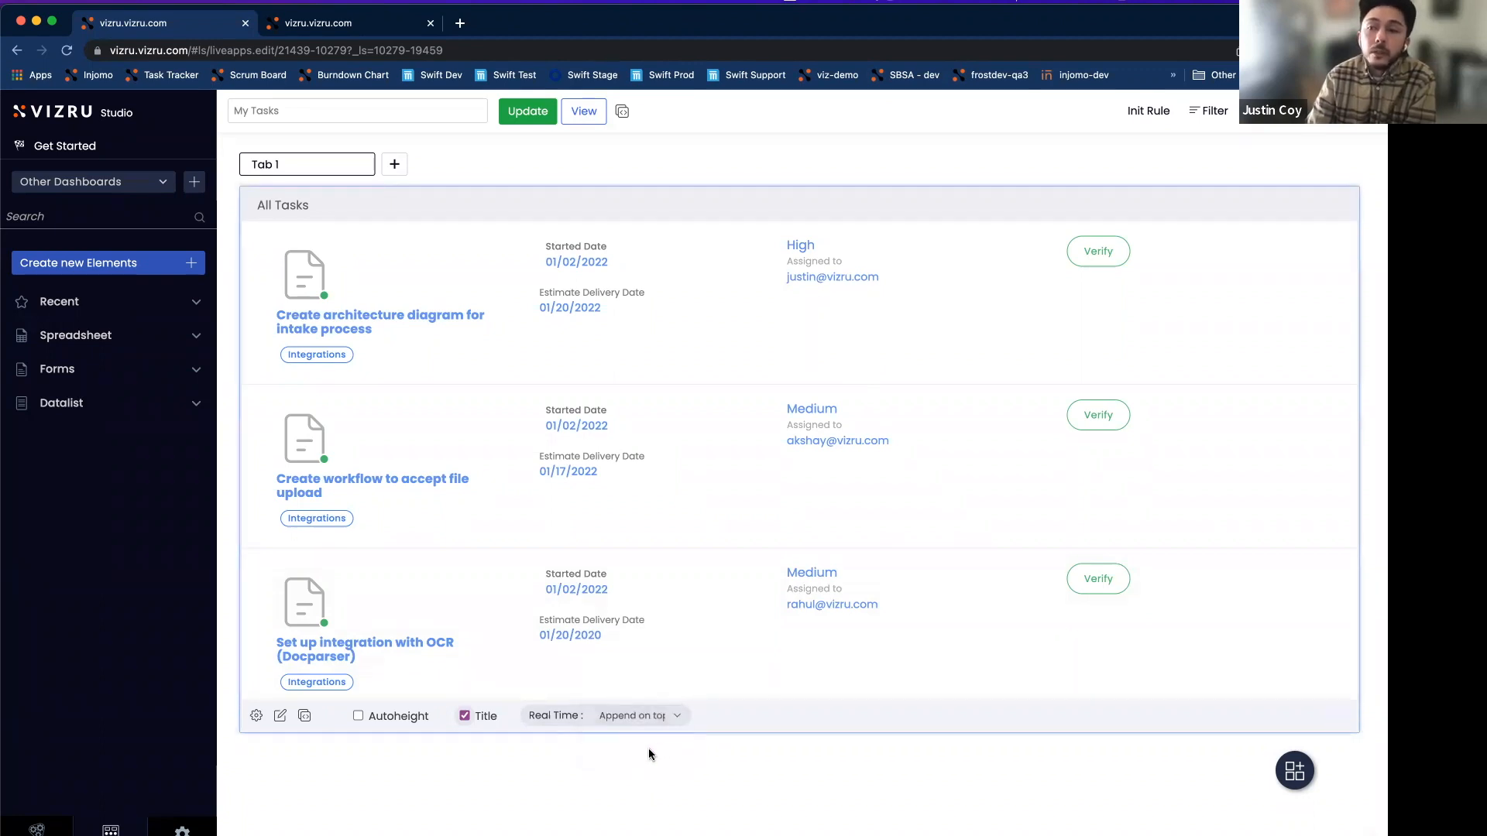
{"action": "left_click", "coordinate": [527, 113]}
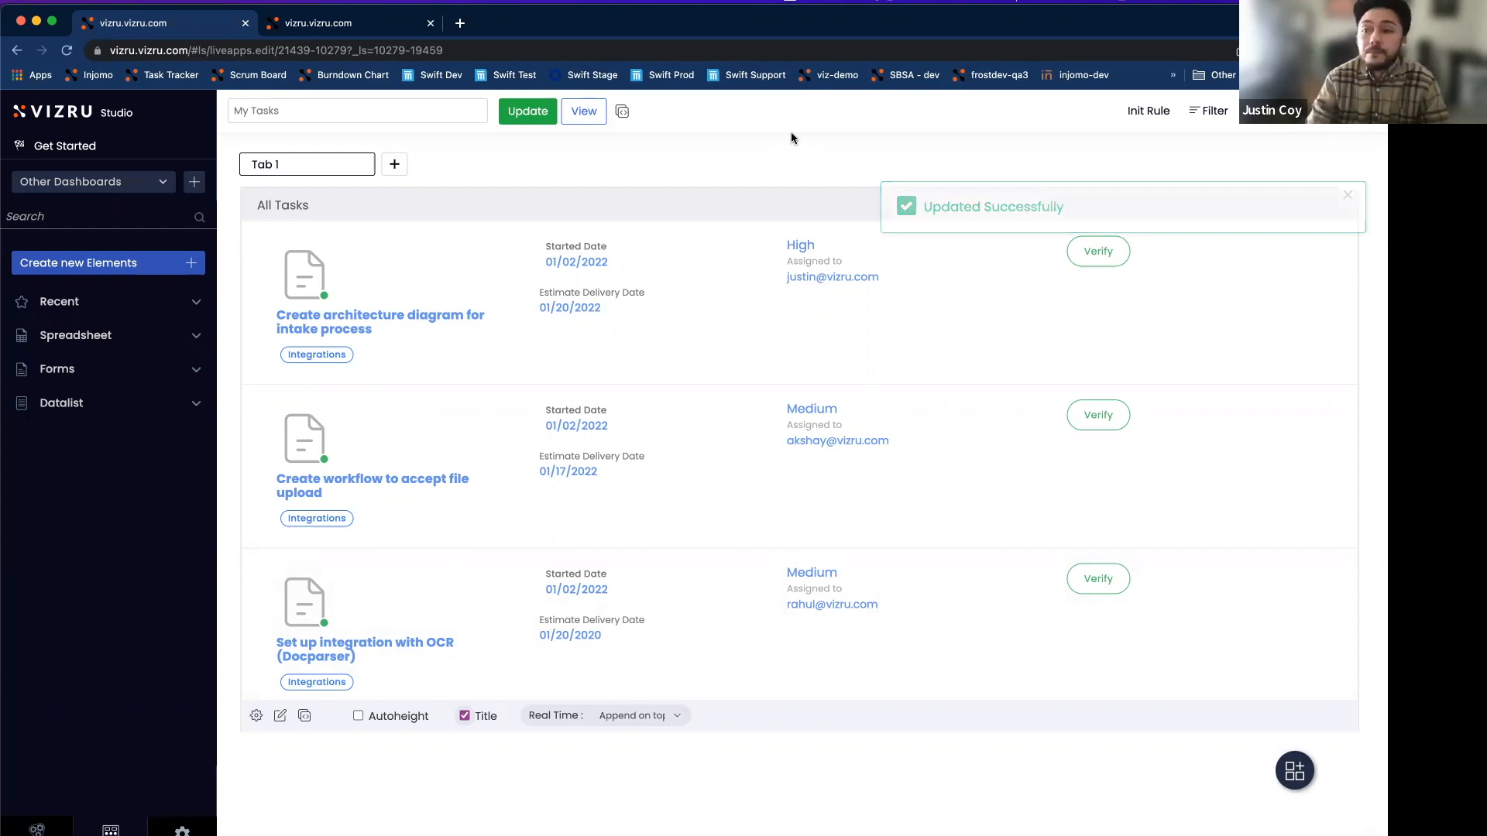
{"action": "left_click", "coordinate": [542, 112]}
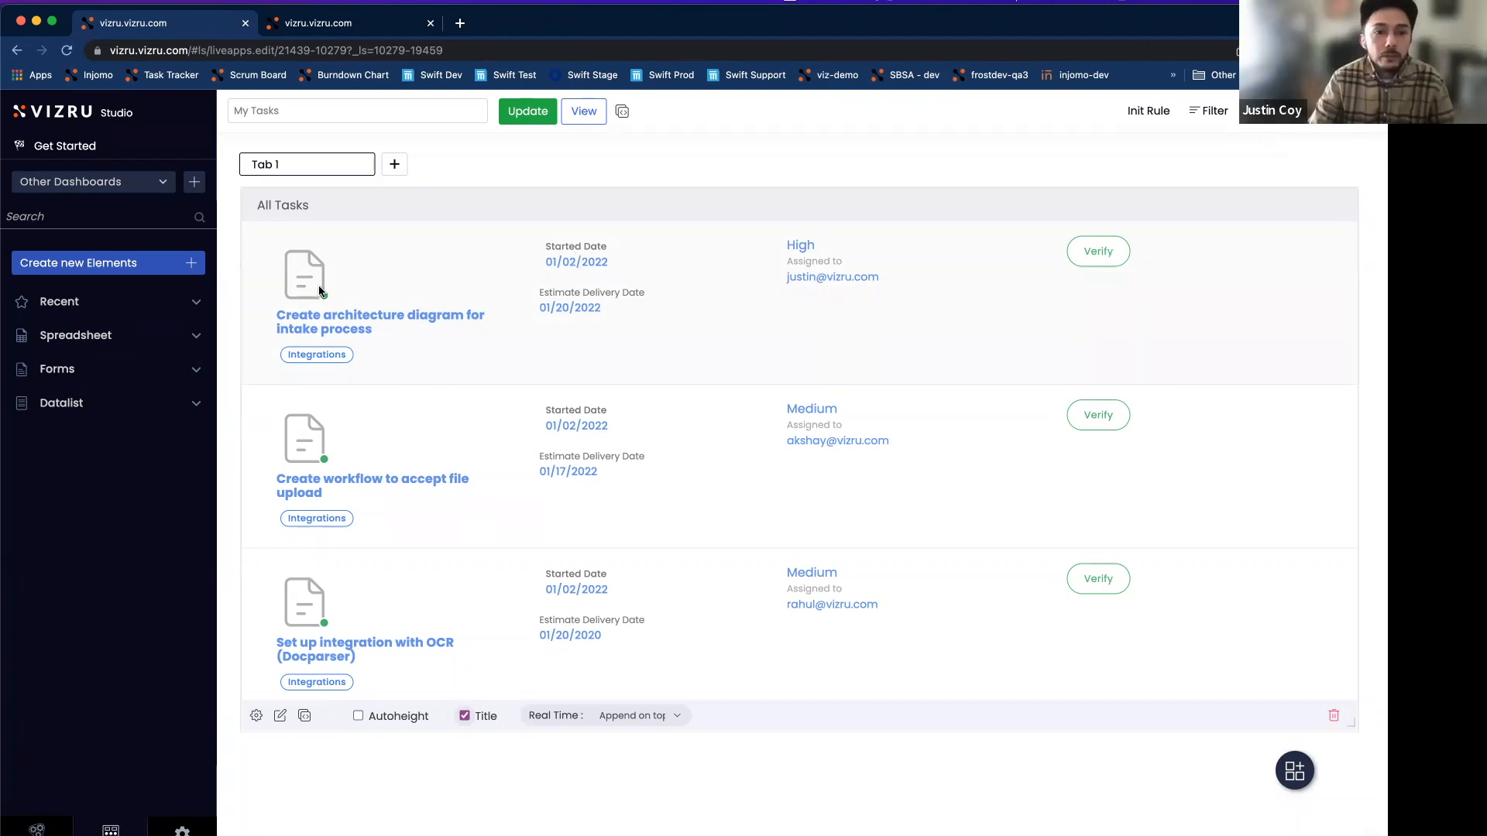
Add a new Form element on the Task List spreadsheet and name it 'Task'.
{"action": "left_click", "coordinate": [190, 264]}
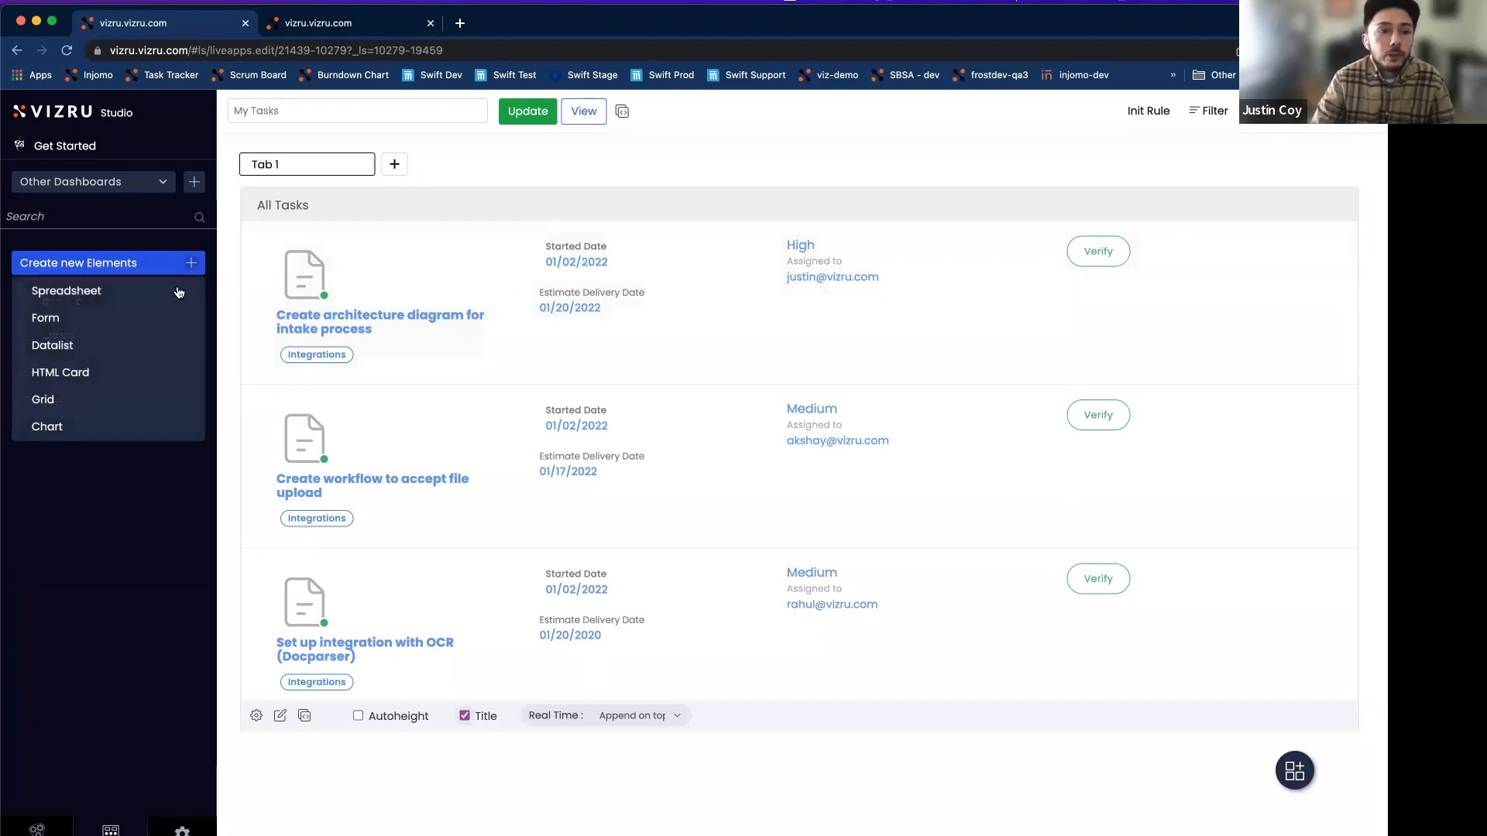
{"action": "left_click", "coordinate": [57, 323]}
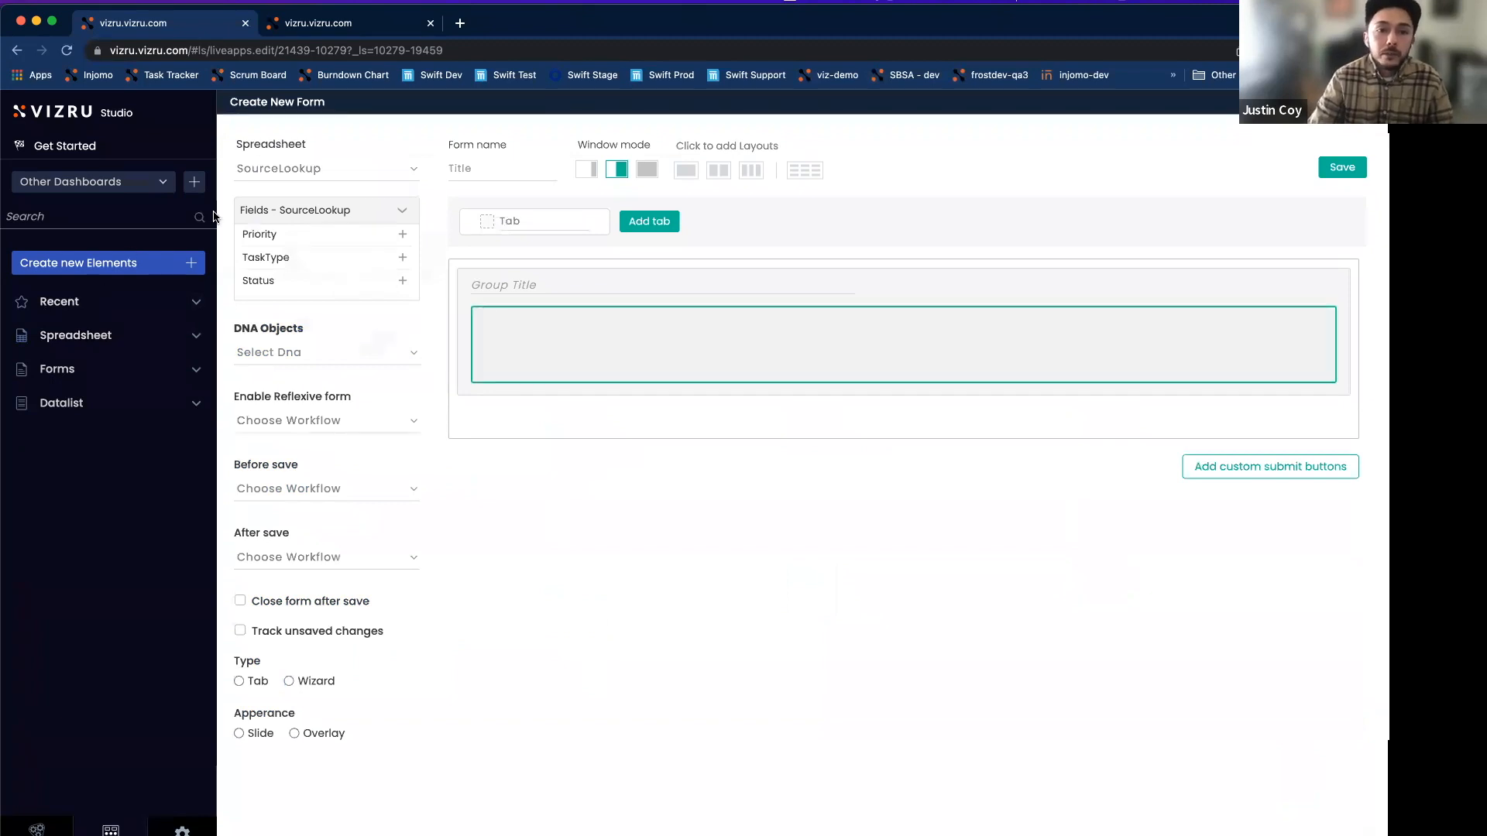
{"action": "left_click", "coordinate": [298, 170]}
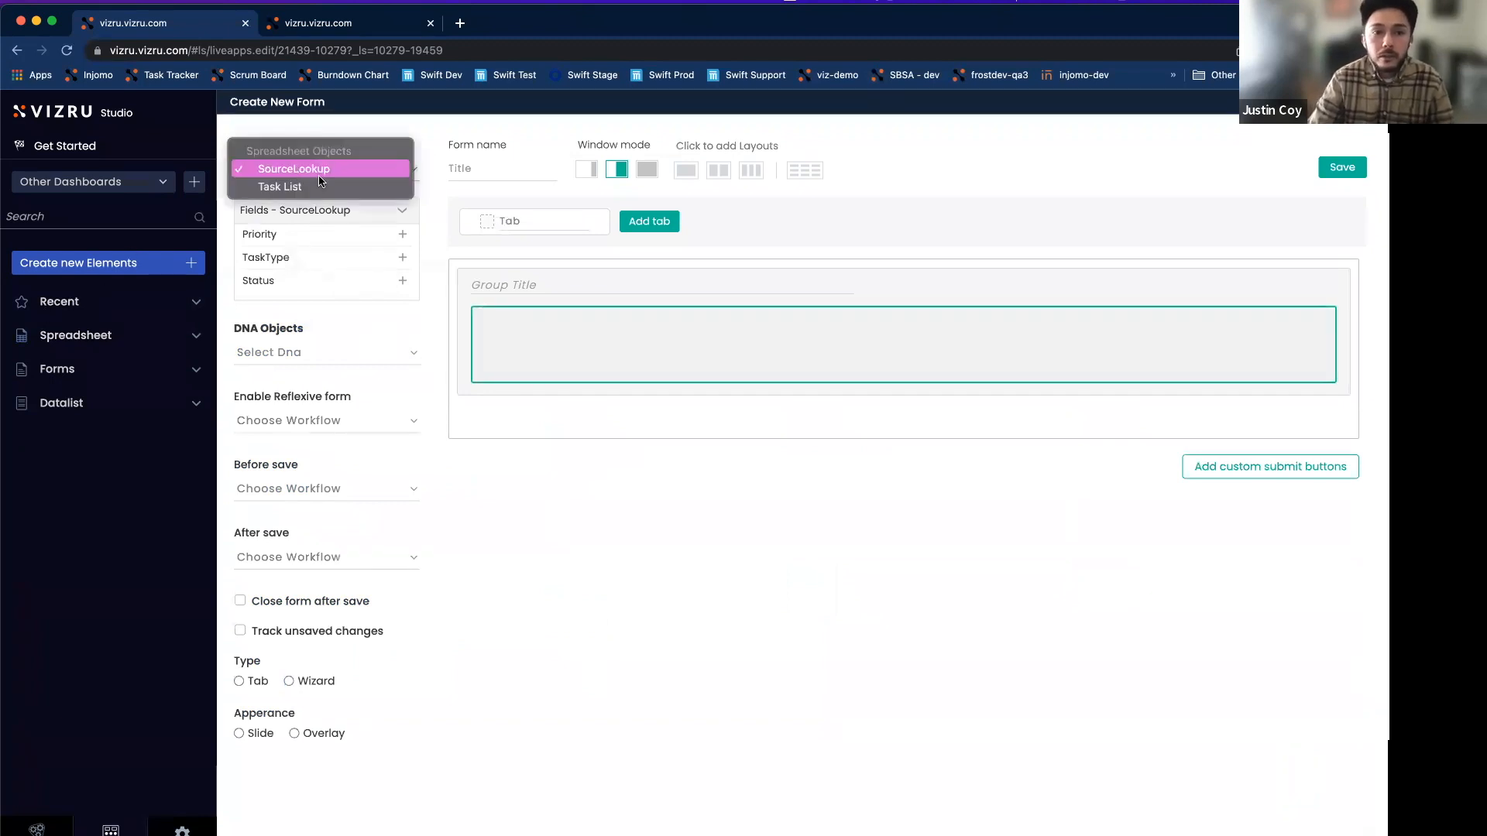
{"action": "left_click", "coordinate": [298, 188]}
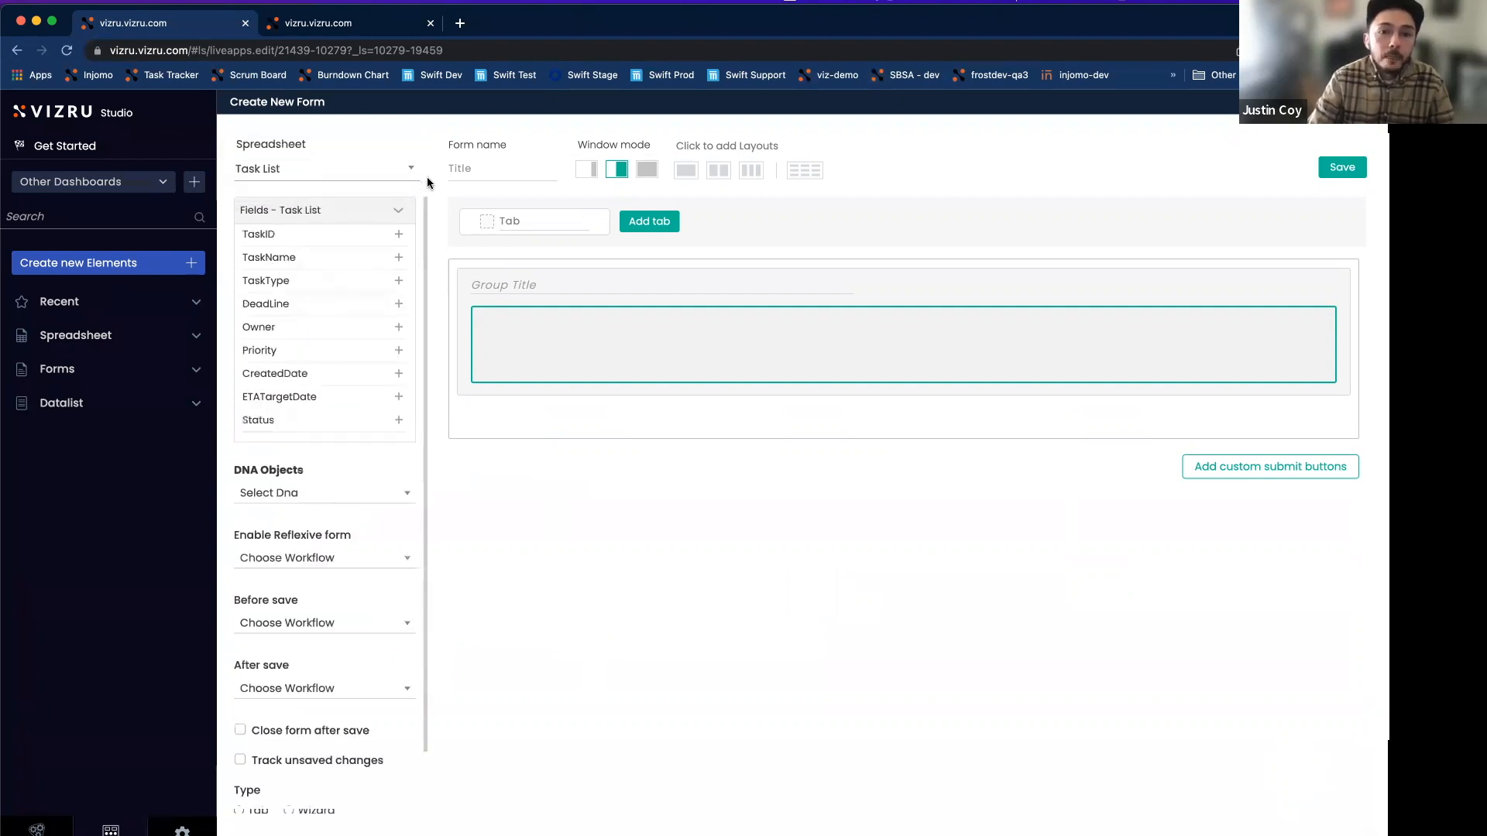
{"action": "left_click", "coordinate": [511, 170]}
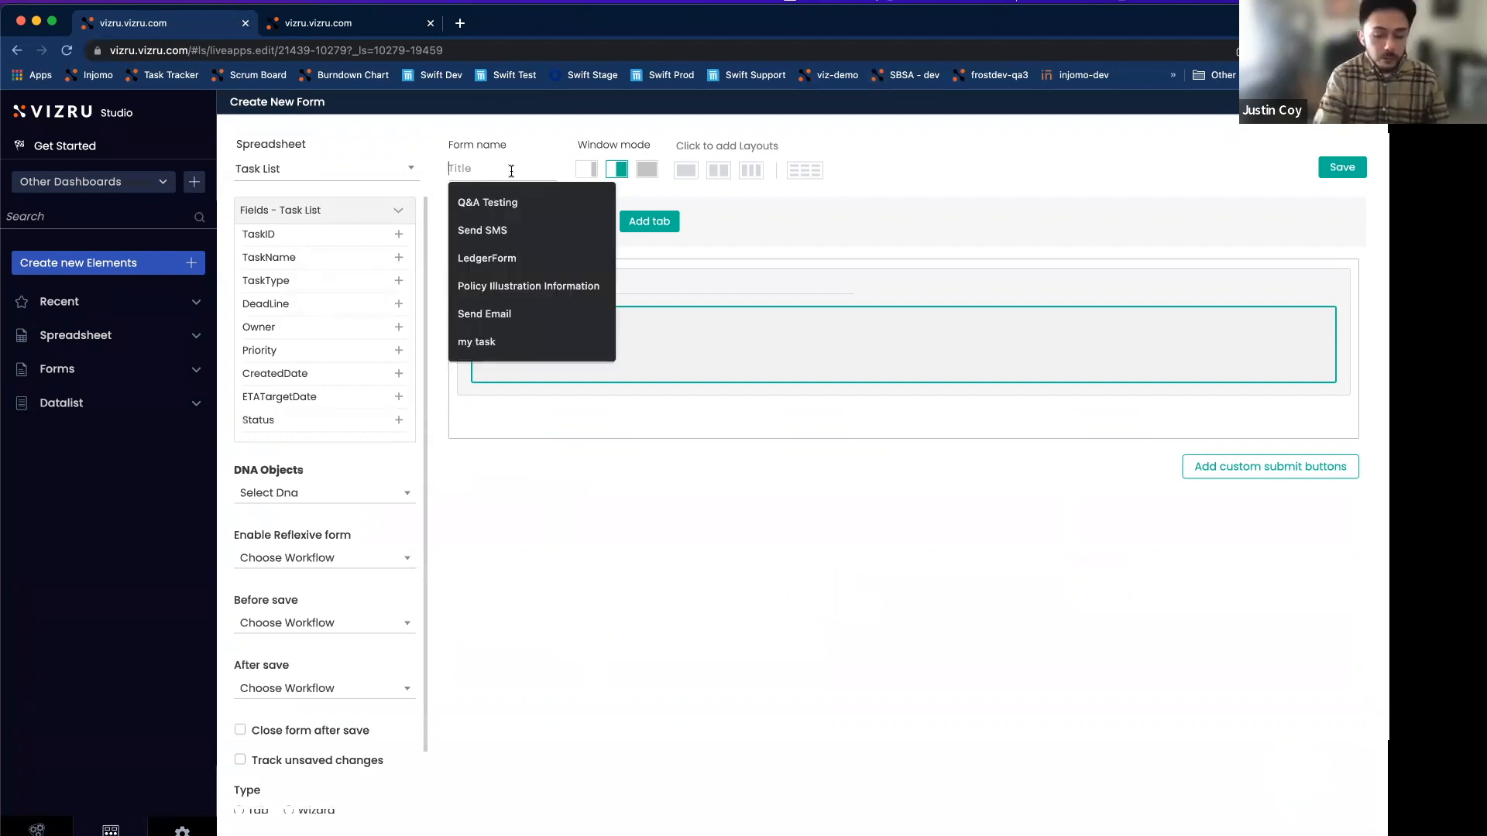
{"action": "type", "text": "Task"}
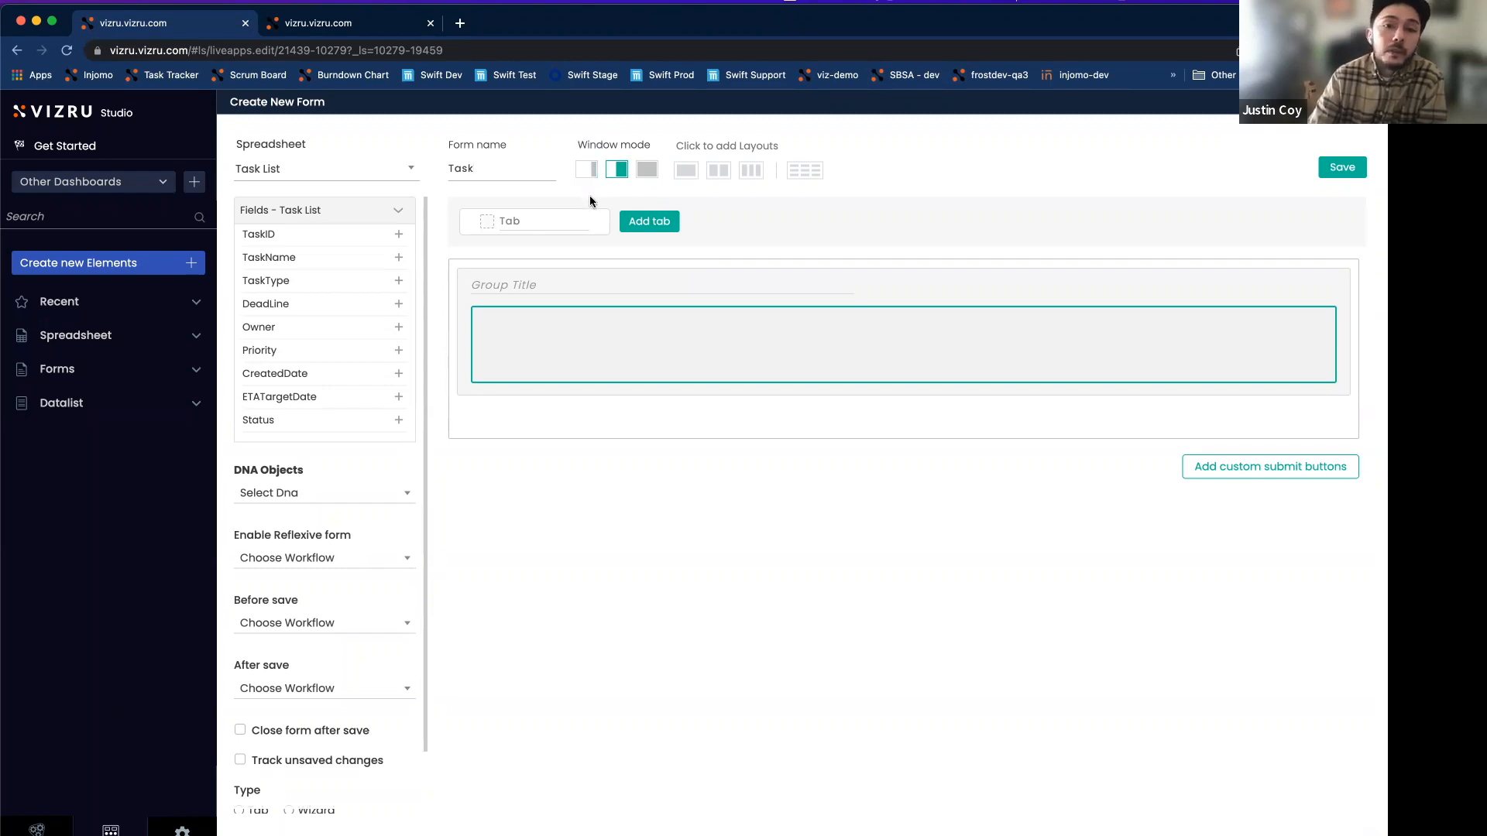
Add a 2-column and a 3-column group row below the single-column group, then select the first group.
{"action": "left_click", "coordinate": [718, 171]}
{"action": "left_click", "coordinate": [751, 171]}
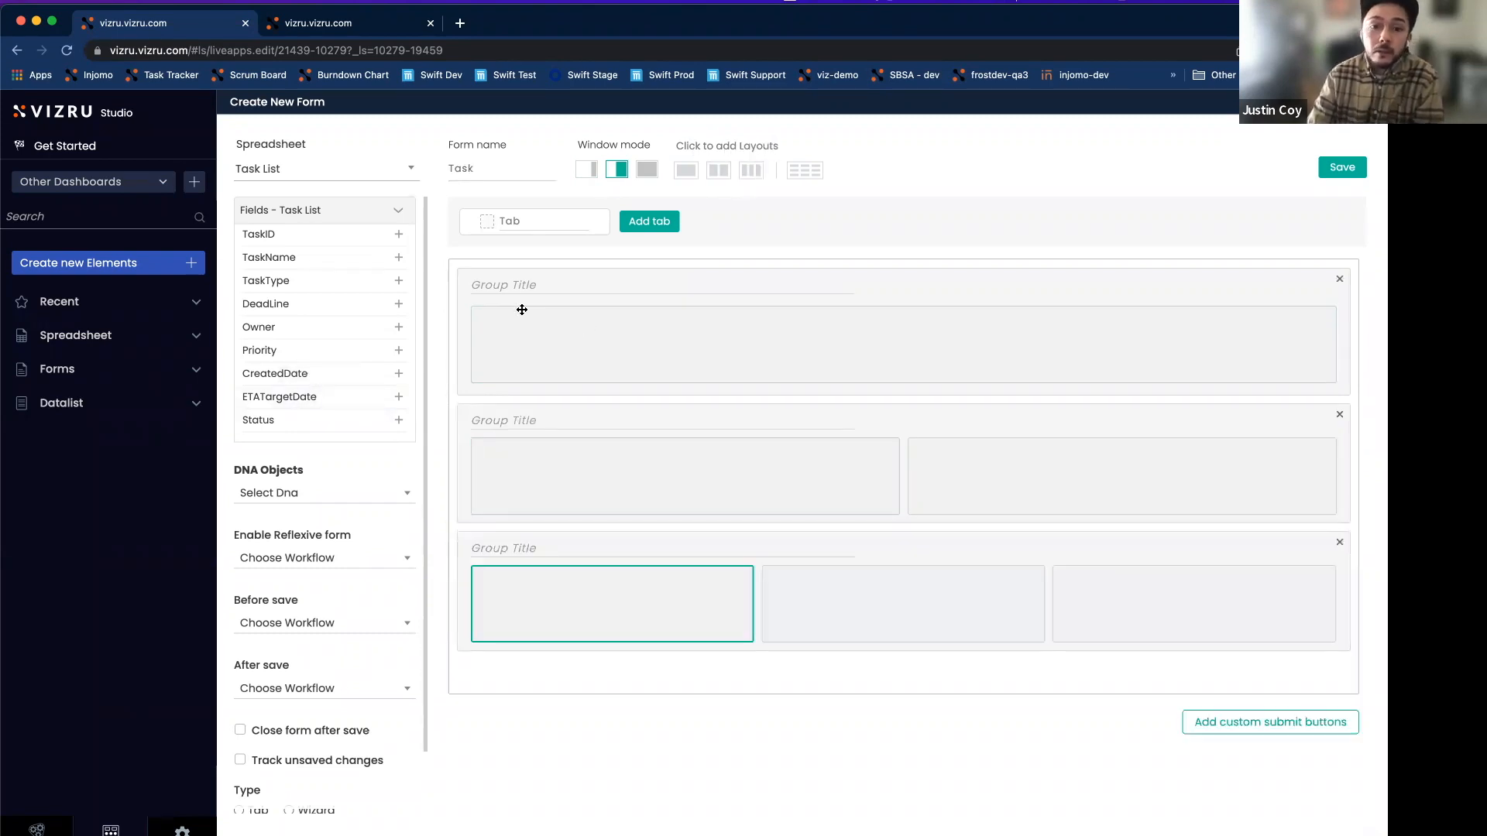
{"action": "left_click", "coordinate": [547, 328]}
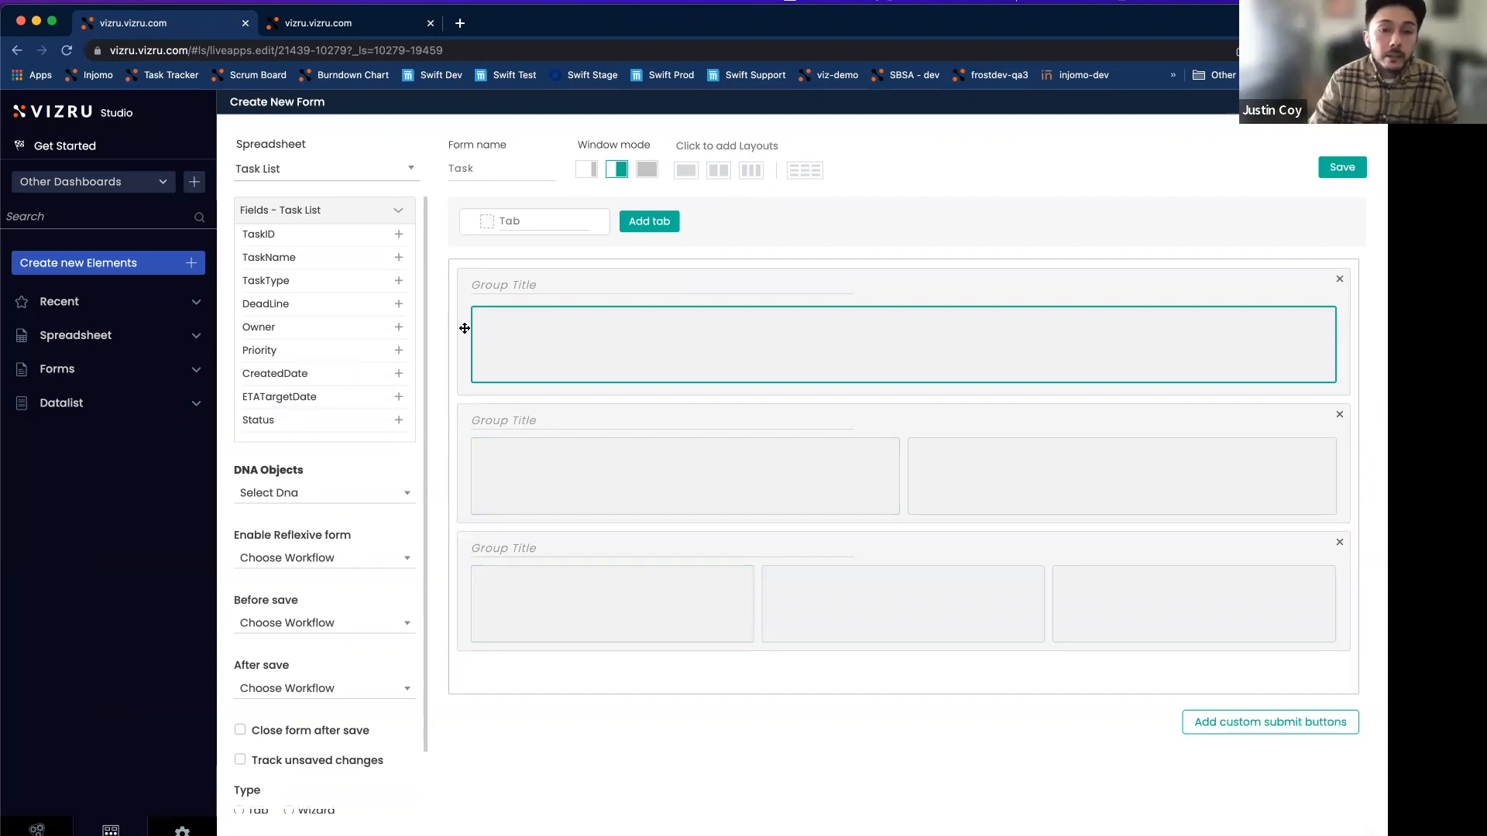
Add TaskName to group one, Owner and Priority to group two, CreatedDate and ETATargetDate to group three.
{"action": "left_click", "coordinate": [400, 259]}
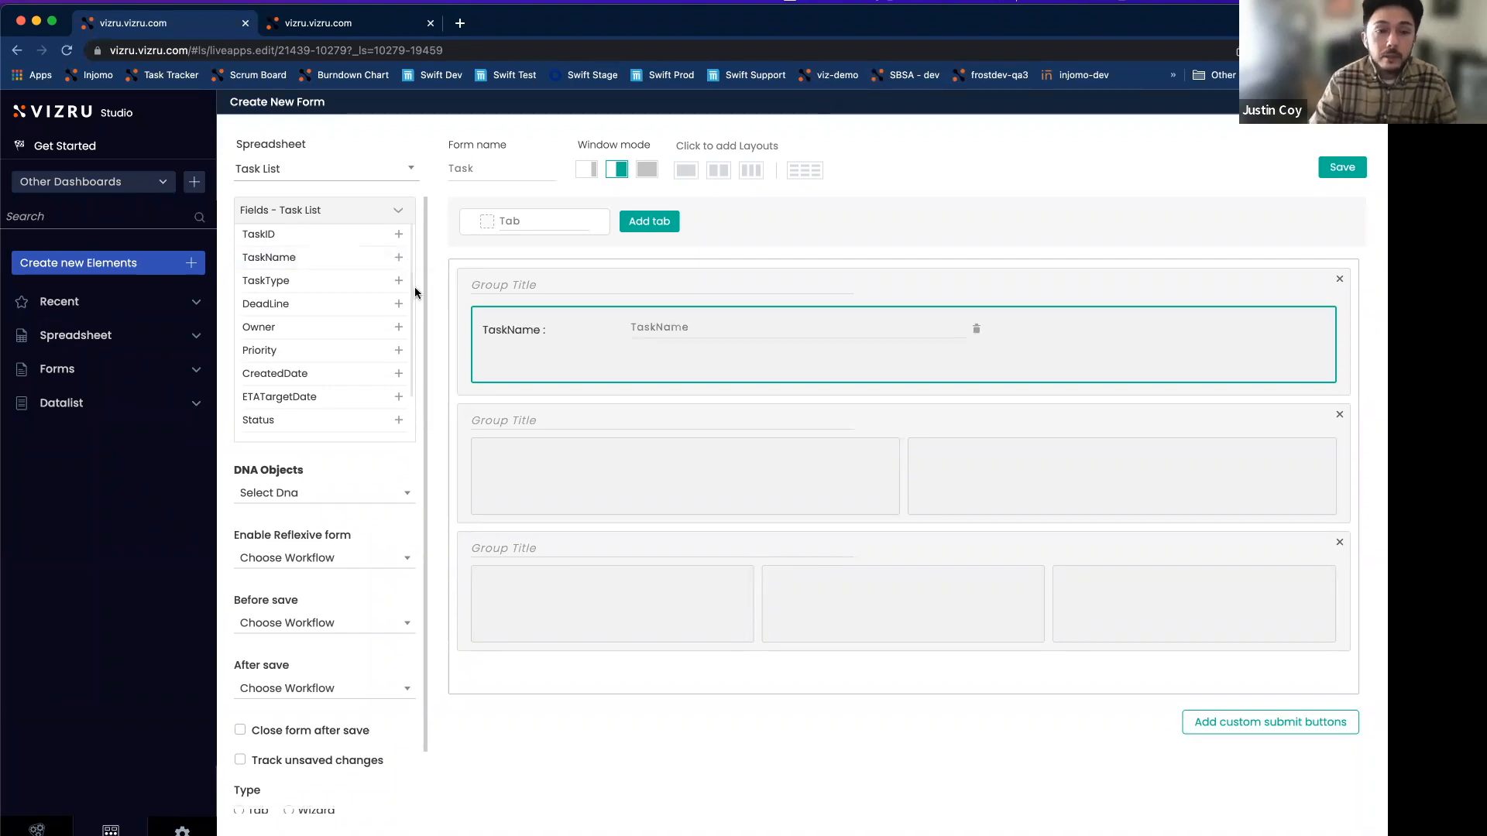
{"action": "left_click", "coordinate": [584, 466]}
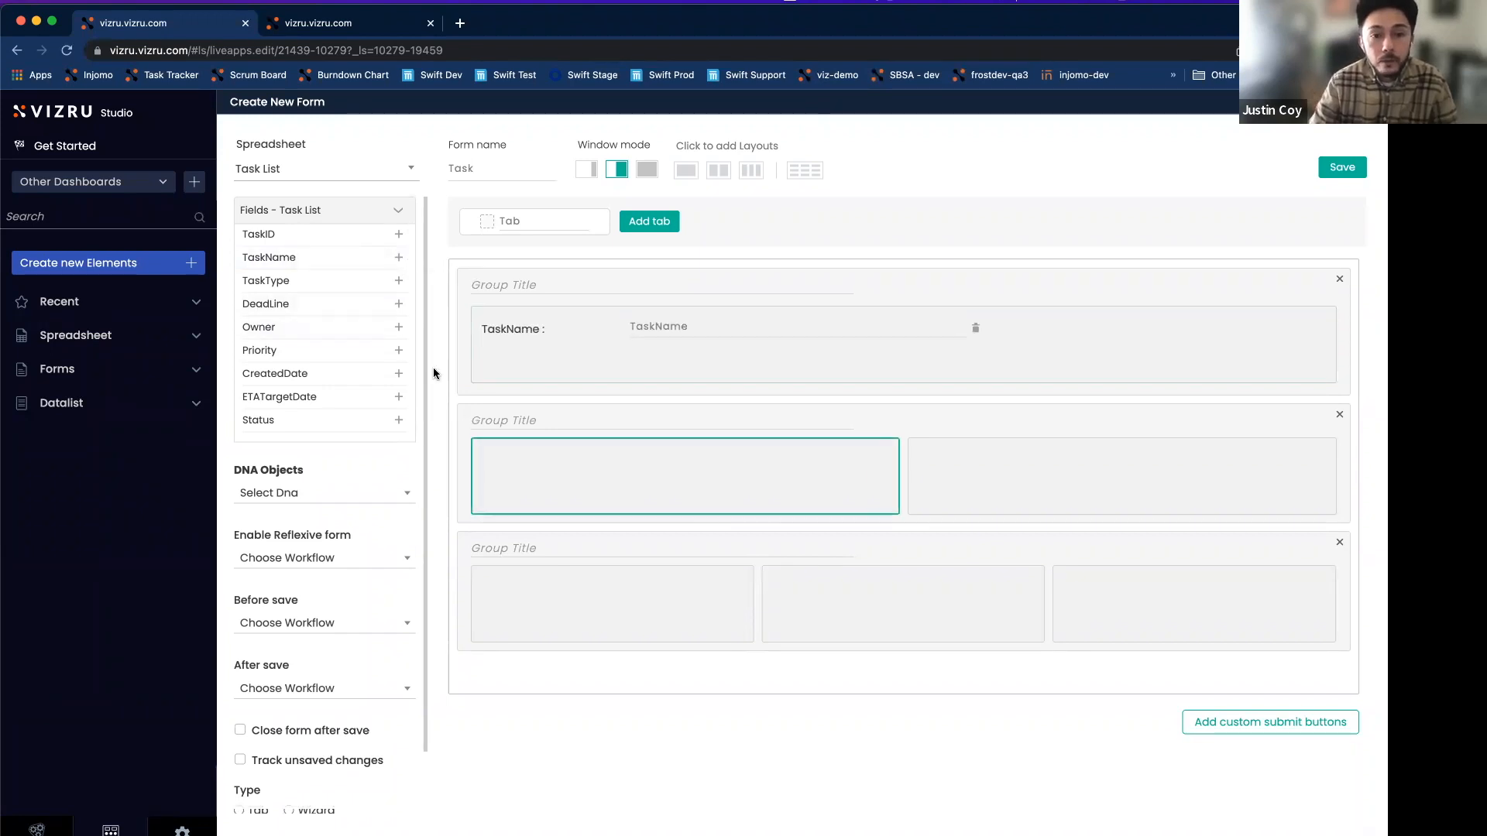
{"action": "left_click", "coordinate": [399, 329]}
{"action": "left_click", "coordinate": [946, 463]}
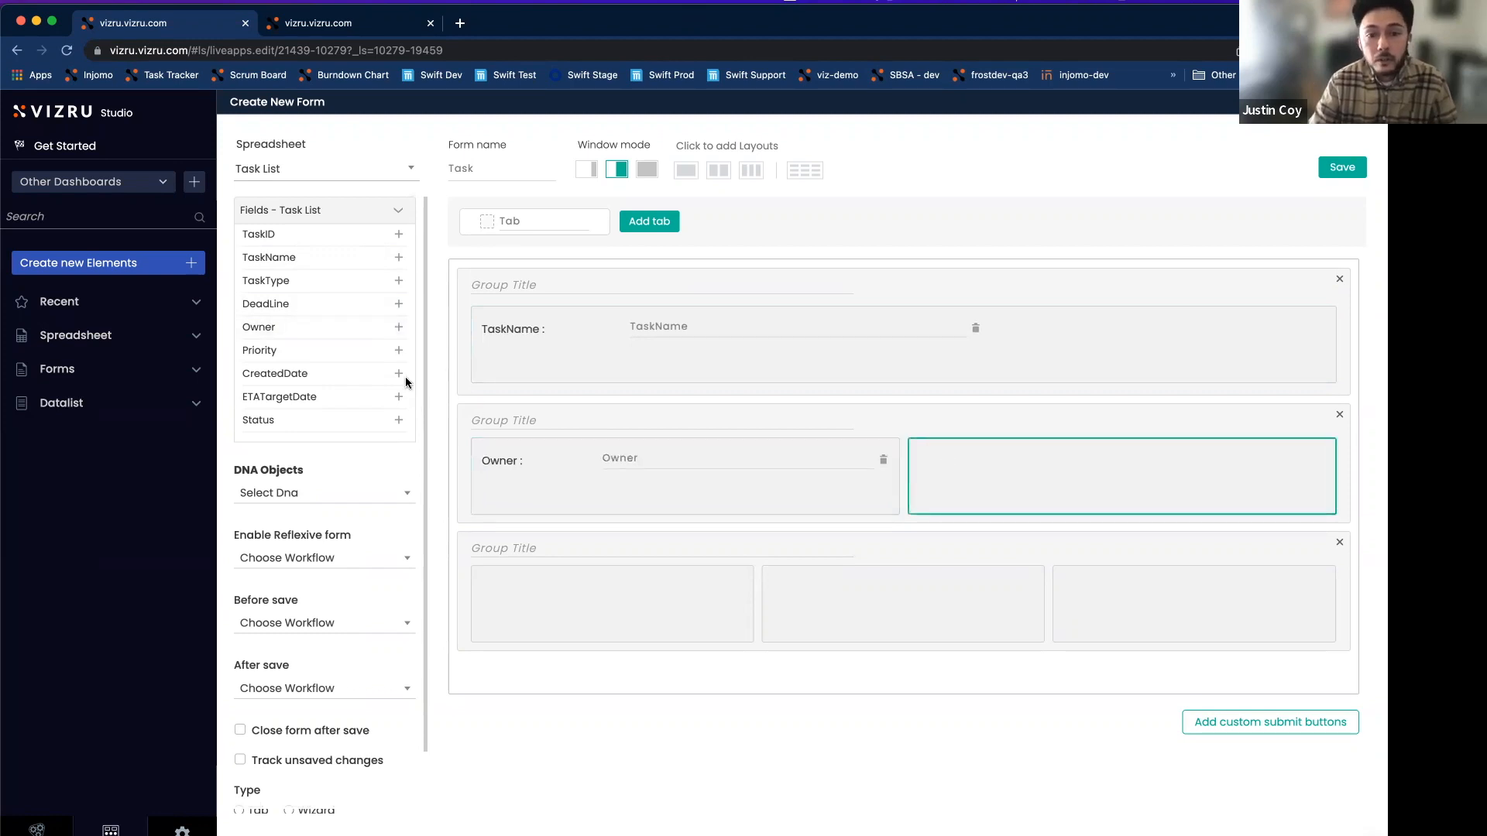
{"action": "left_click", "coordinate": [399, 351]}
{"action": "left_click", "coordinate": [538, 591]}
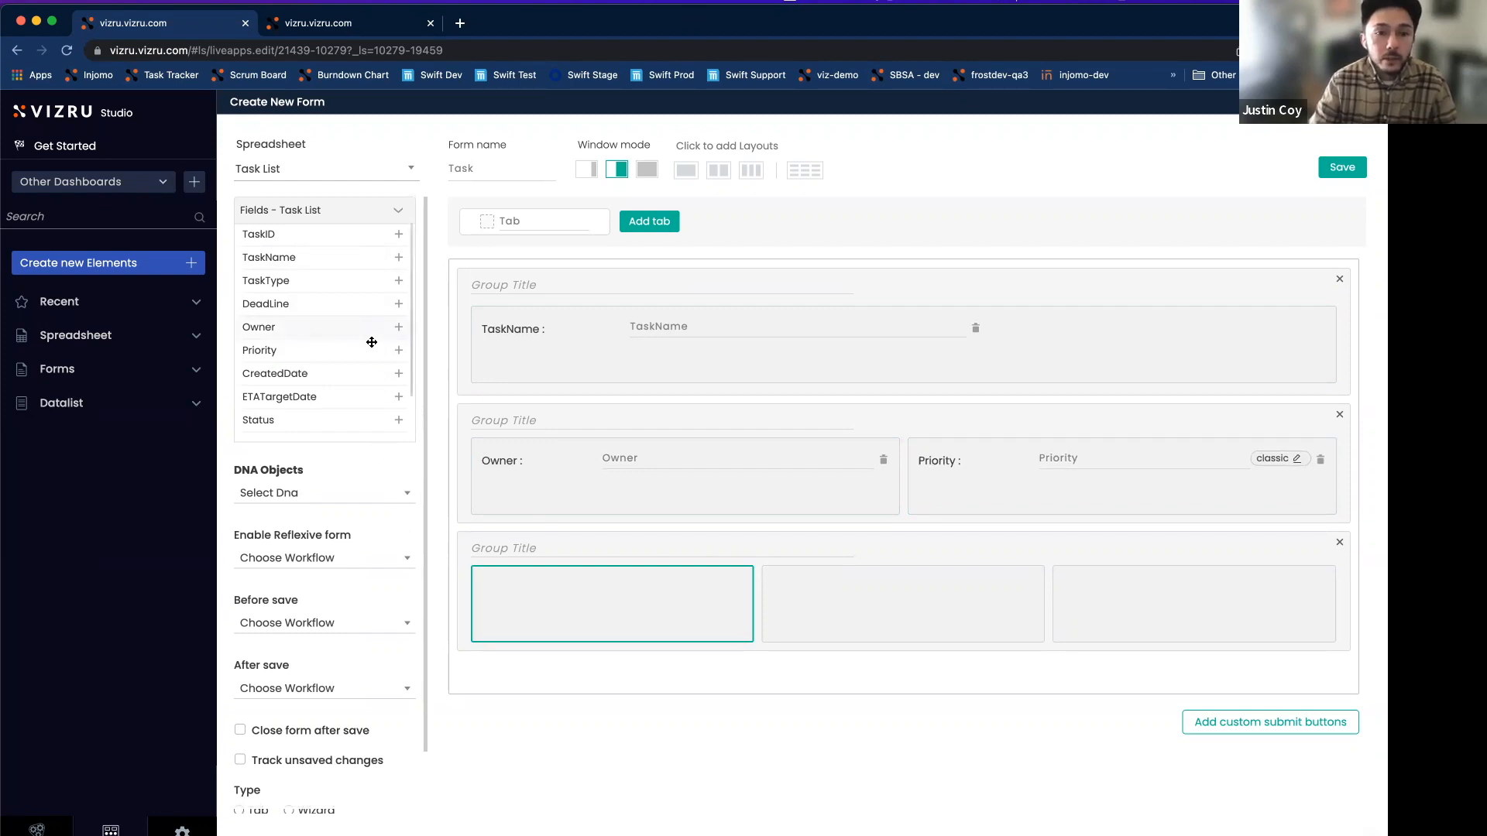
{"action": "left_click", "coordinate": [399, 373]}
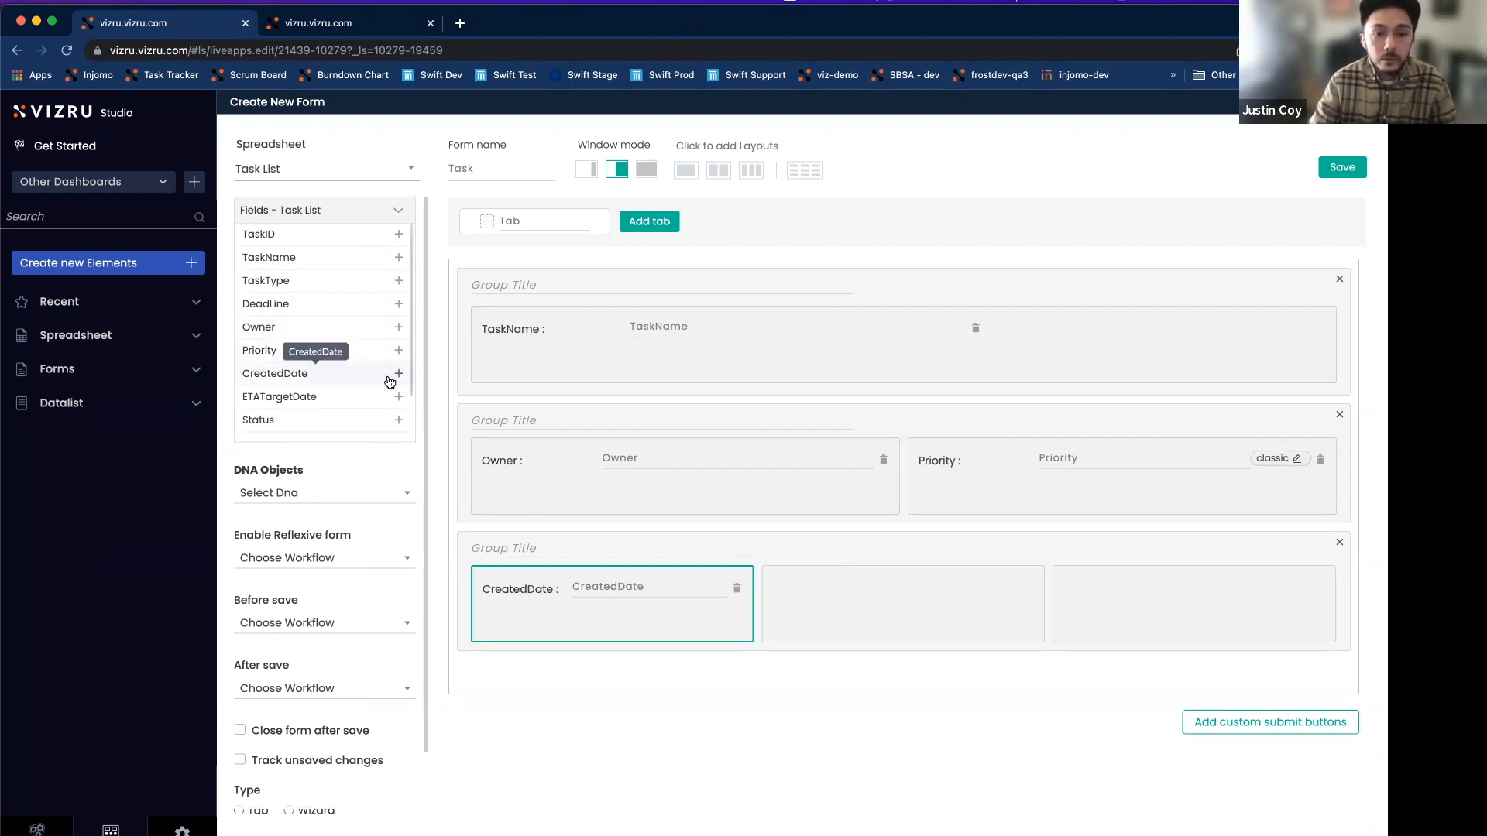
{"action": "left_click", "coordinate": [843, 589]}
{"action": "left_click", "coordinate": [399, 396]}
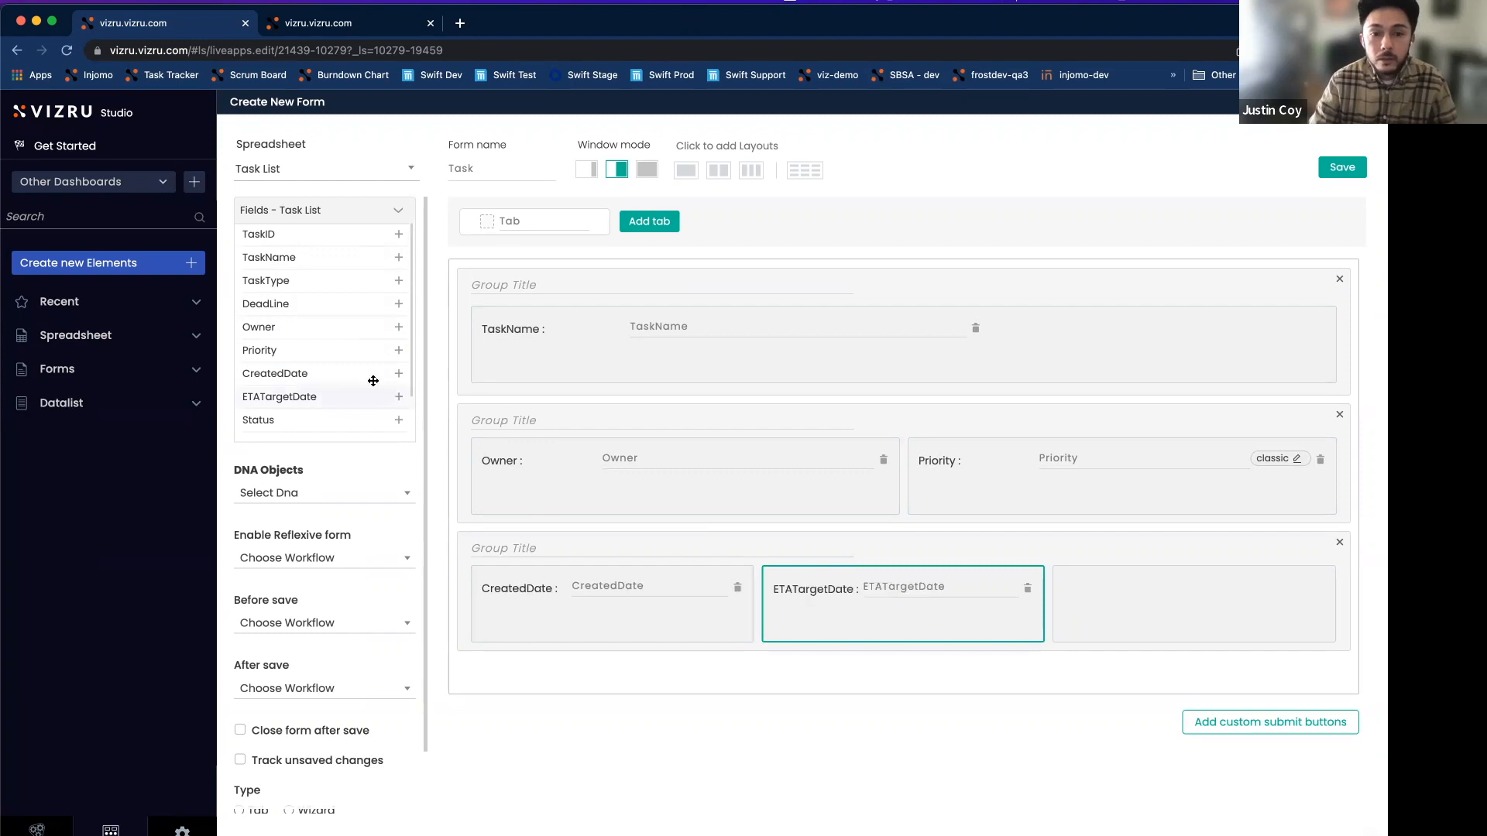
Add DeadLine to the third group's last cell and TaskType under TaskName; set TaskName's placeholder to 'Task Name'.
{"action": "scroll", "coordinate": [373, 381], "scroll_direction": "down", "scroll_amount": 1}
{"action": "left_click", "coordinate": [1117, 587]}
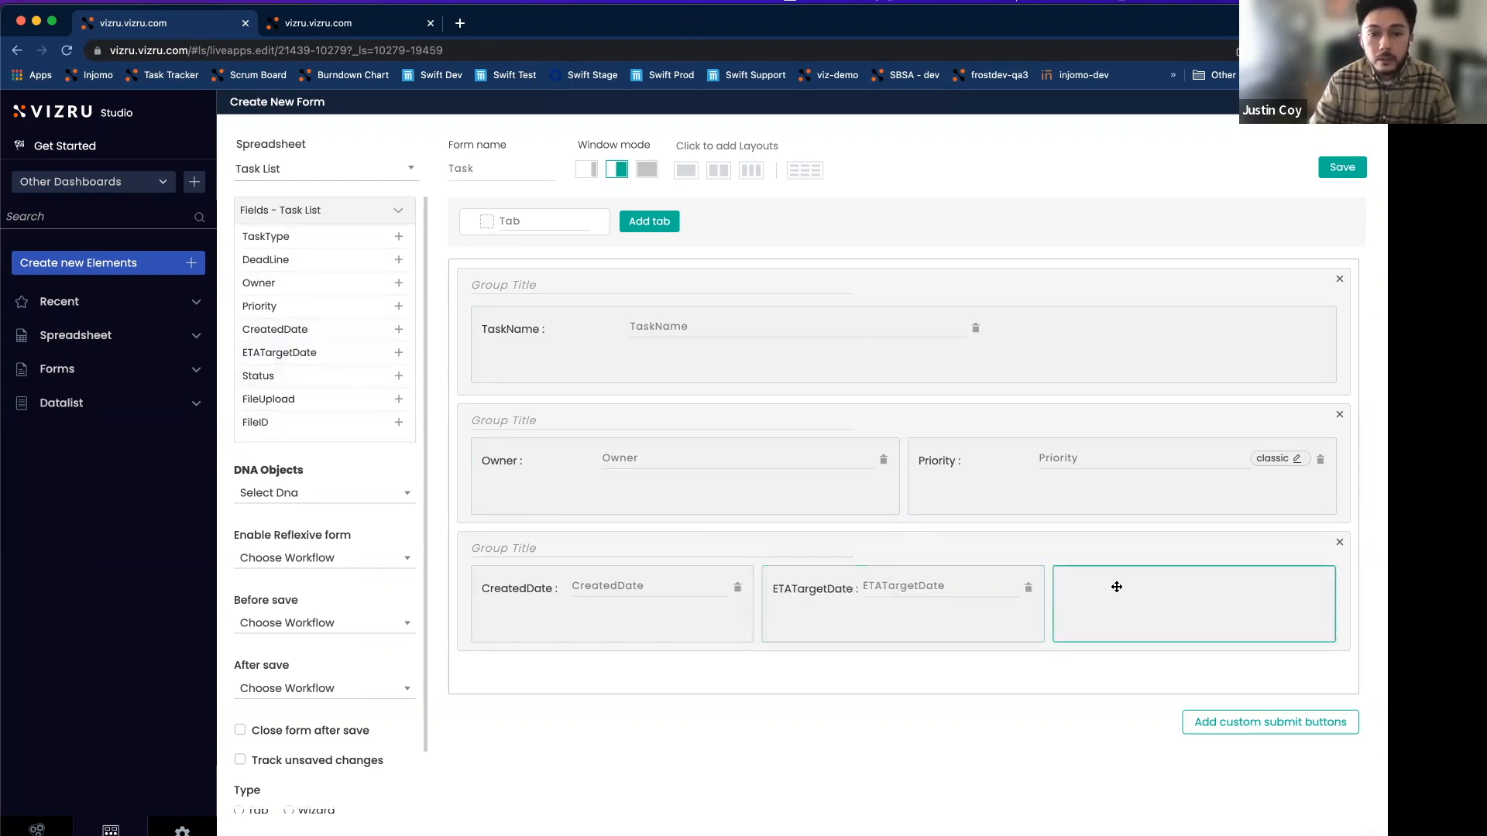
{"action": "left_click", "coordinate": [399, 261]}
{"action": "scroll", "coordinate": [380, 317], "scroll_direction": "up", "scroll_amount": 1}
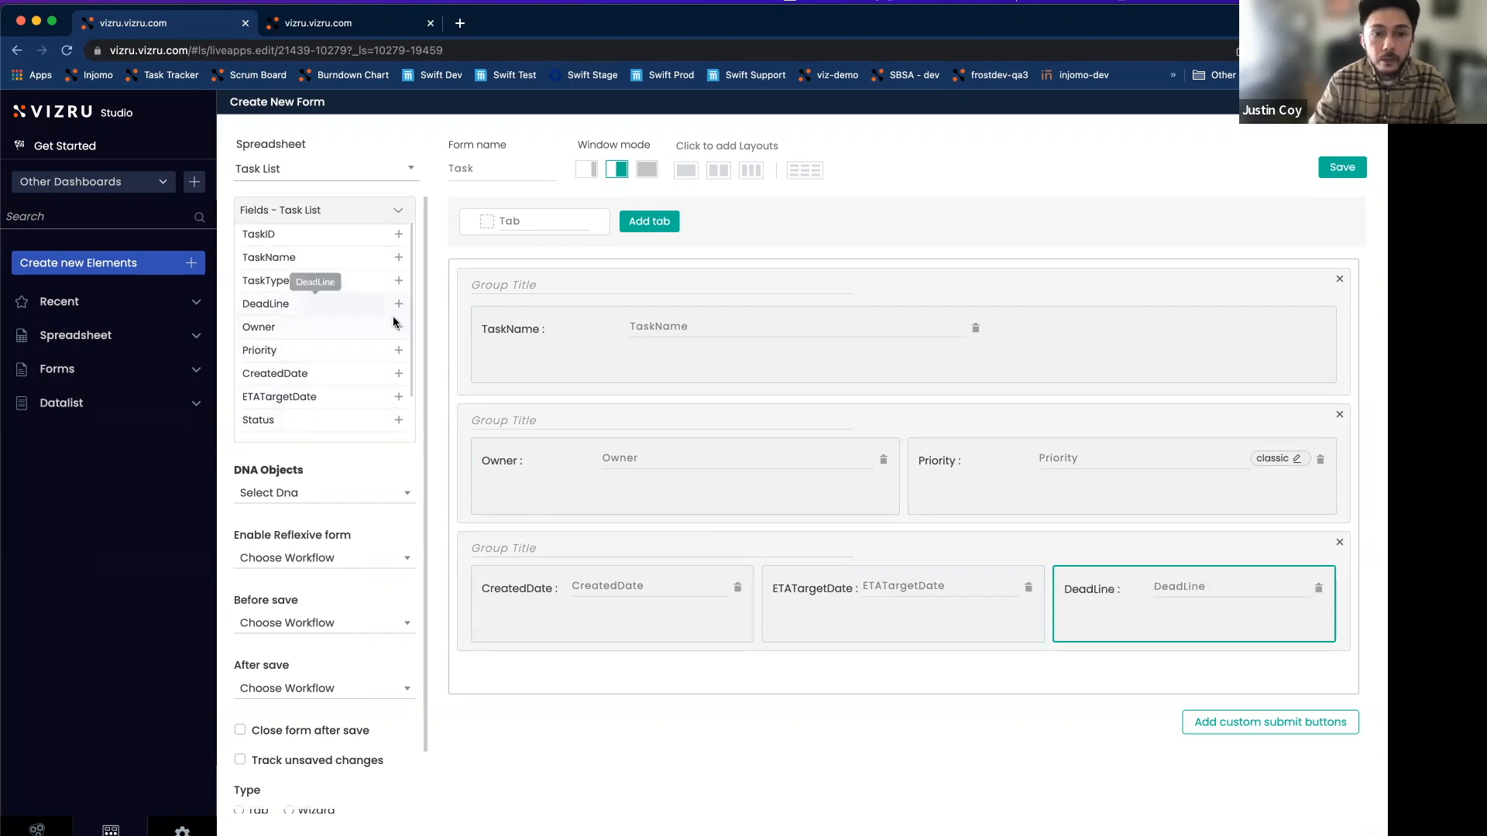
{"action": "left_click", "coordinate": [558, 336]}
{"action": "left_click", "coordinate": [399, 283]}
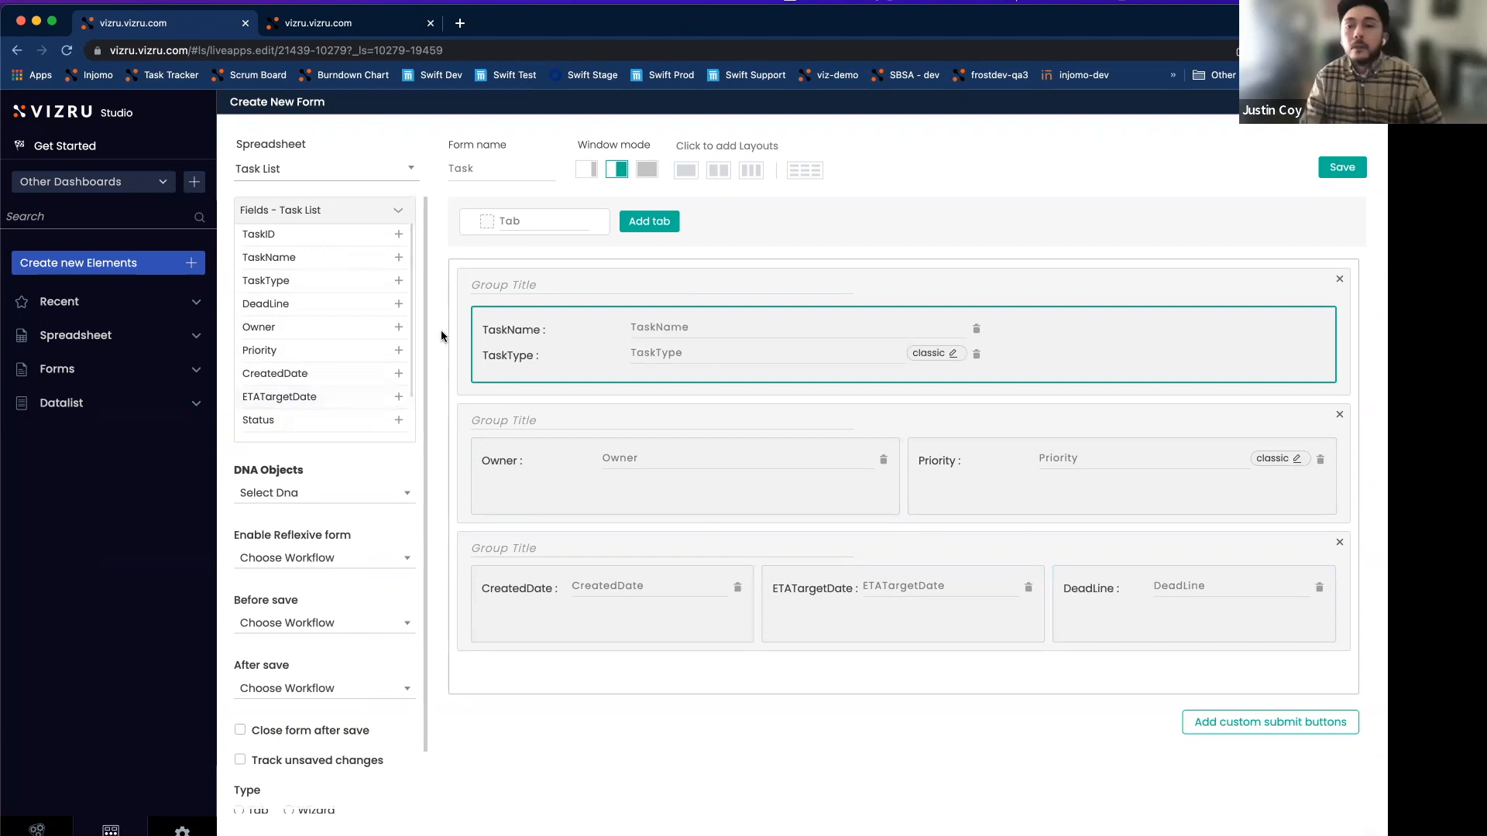
{"action": "left_click", "coordinate": [655, 328]}
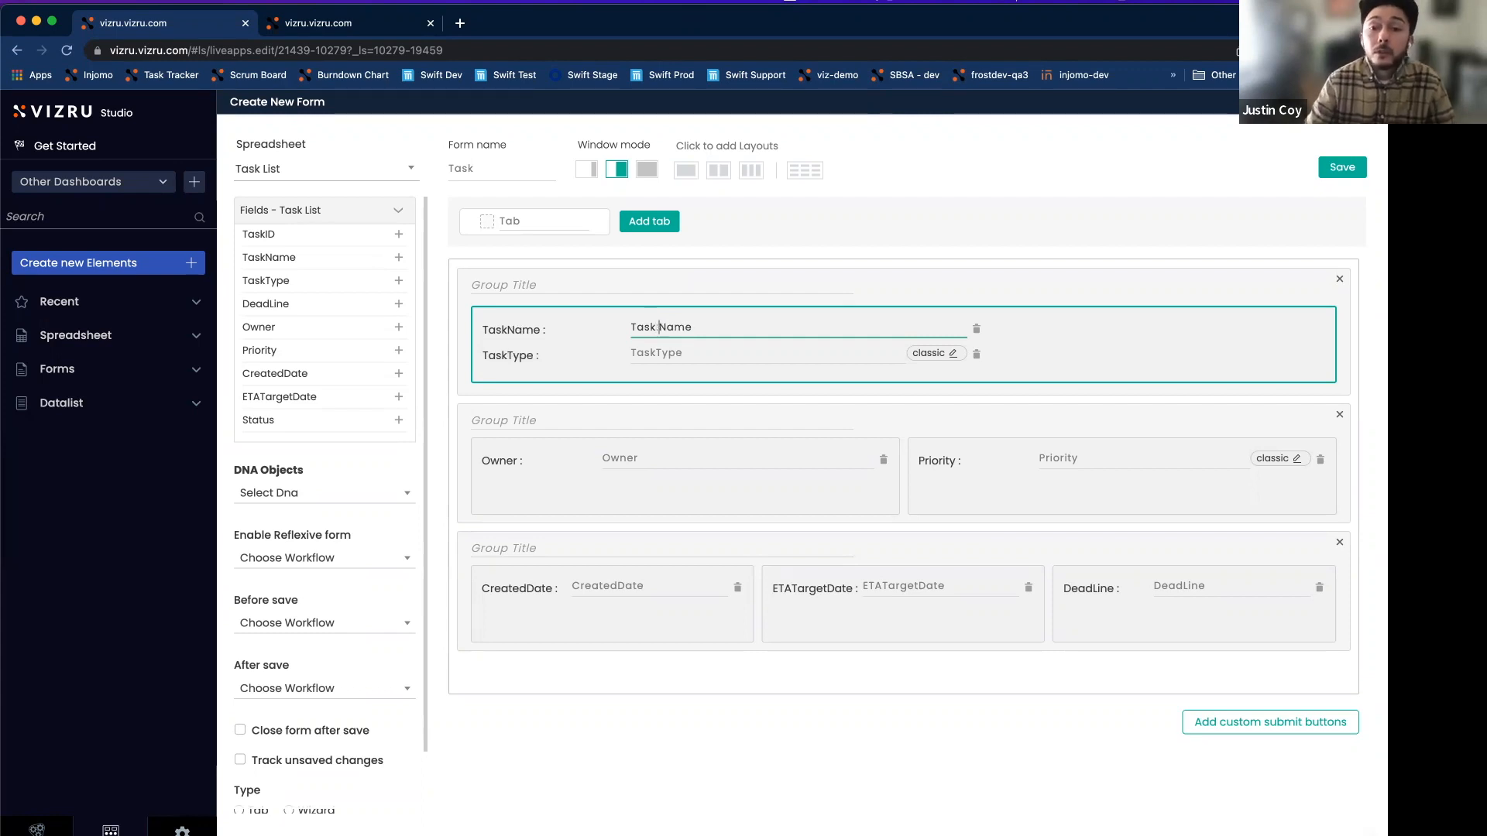
Set placeholders to Task Type, Created Date and ETA Target Date, then save the Task form.
{"action": "left_click", "coordinate": [657, 352]}
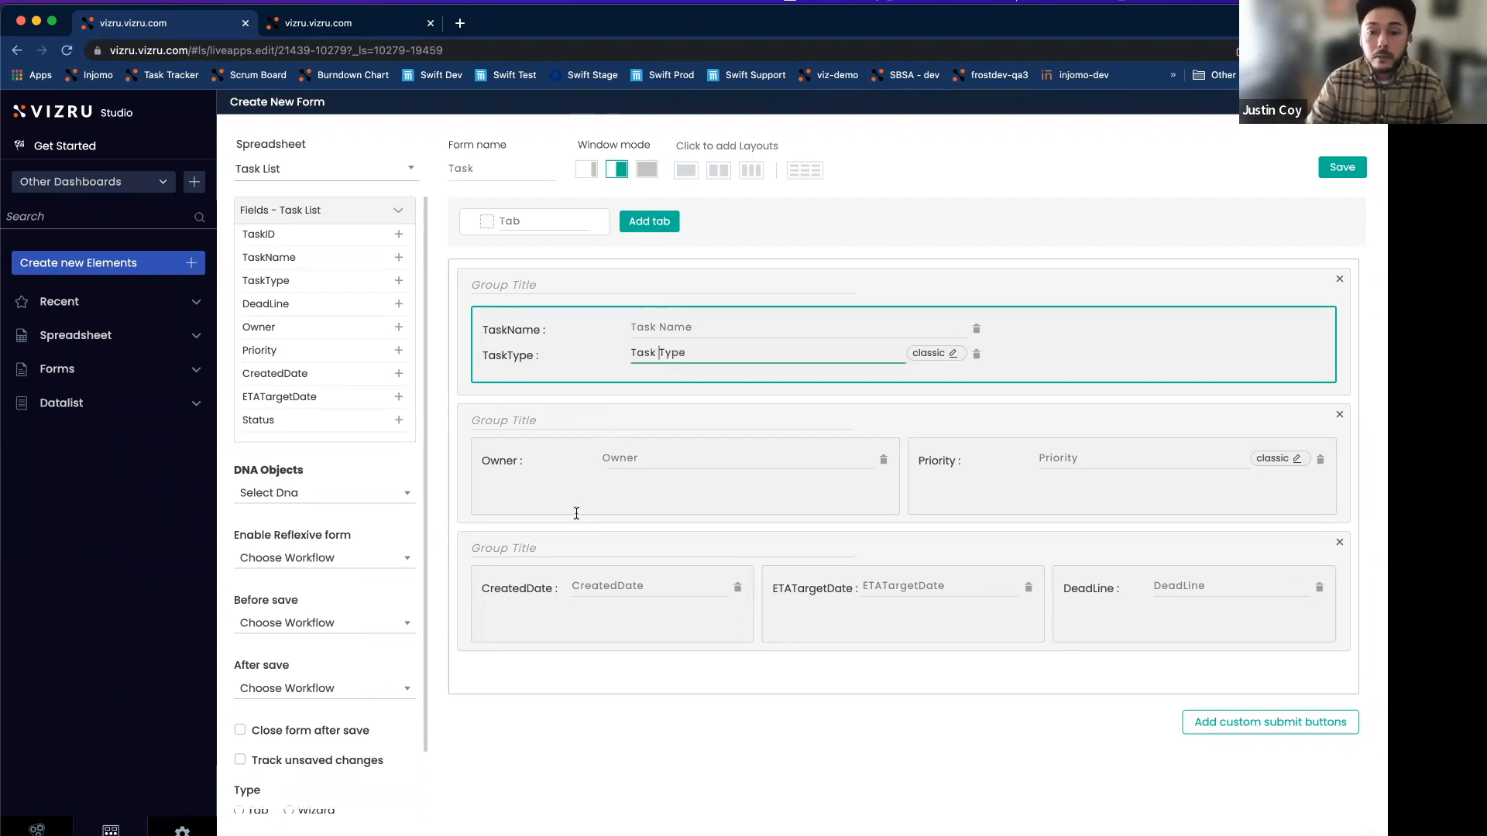
{"action": "left_click", "coordinate": [616, 585]}
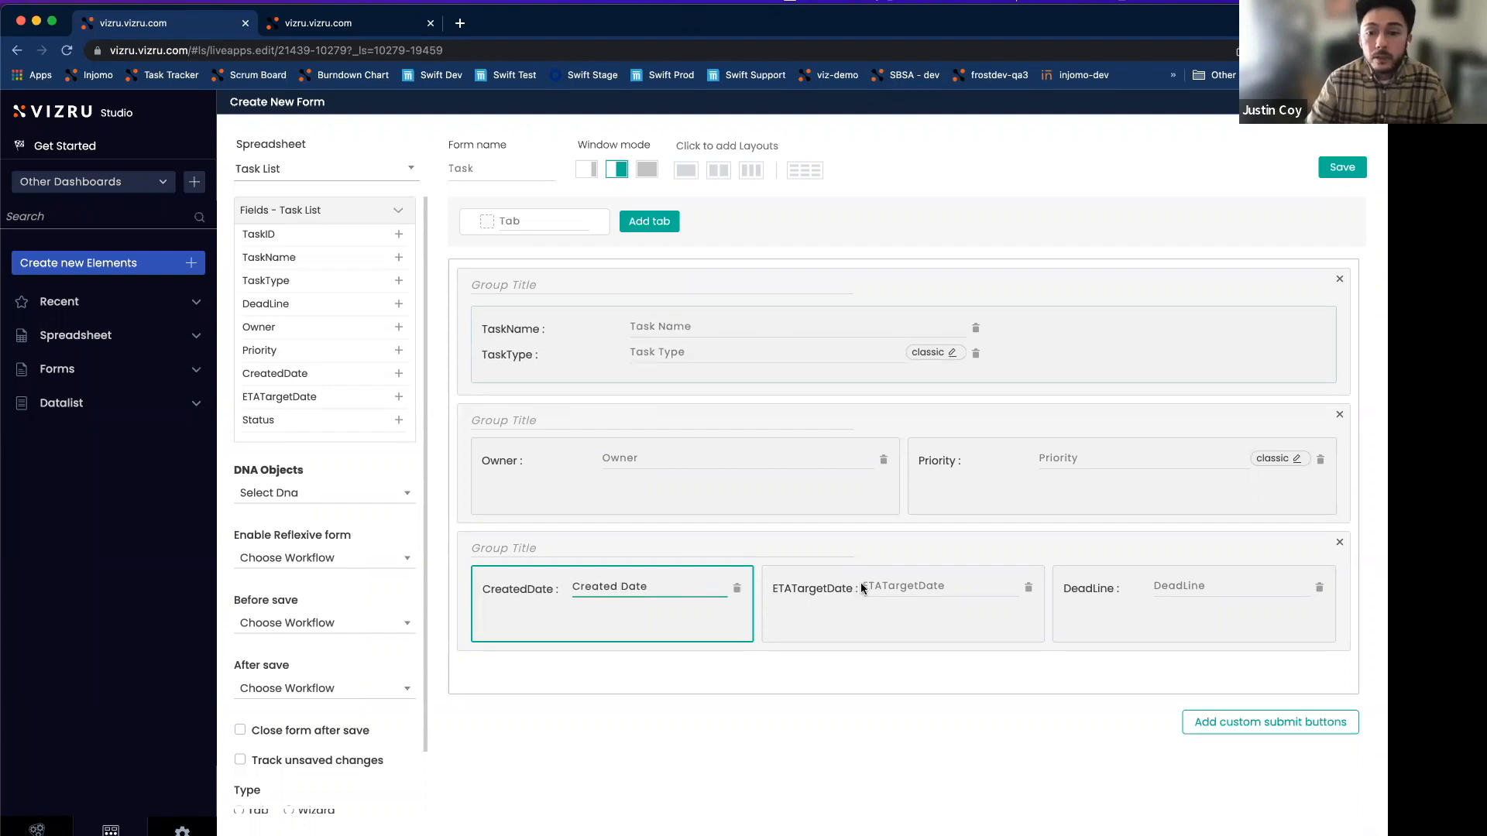
{"action": "left_click", "coordinate": [883, 586]}
{"action": "left_click", "coordinate": [920, 586]}
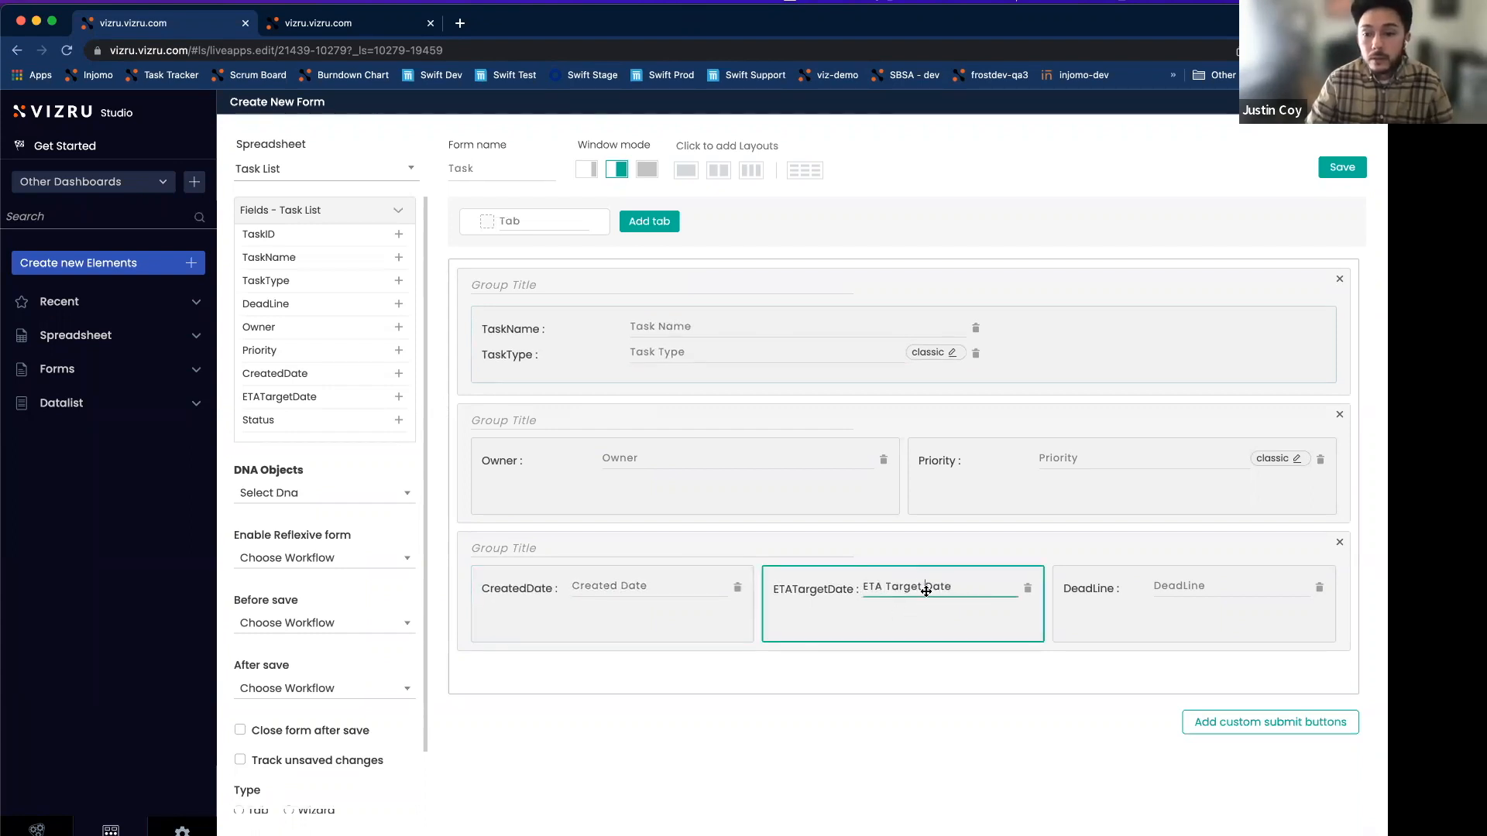
{"action": "left_click", "coordinate": [688, 531]}
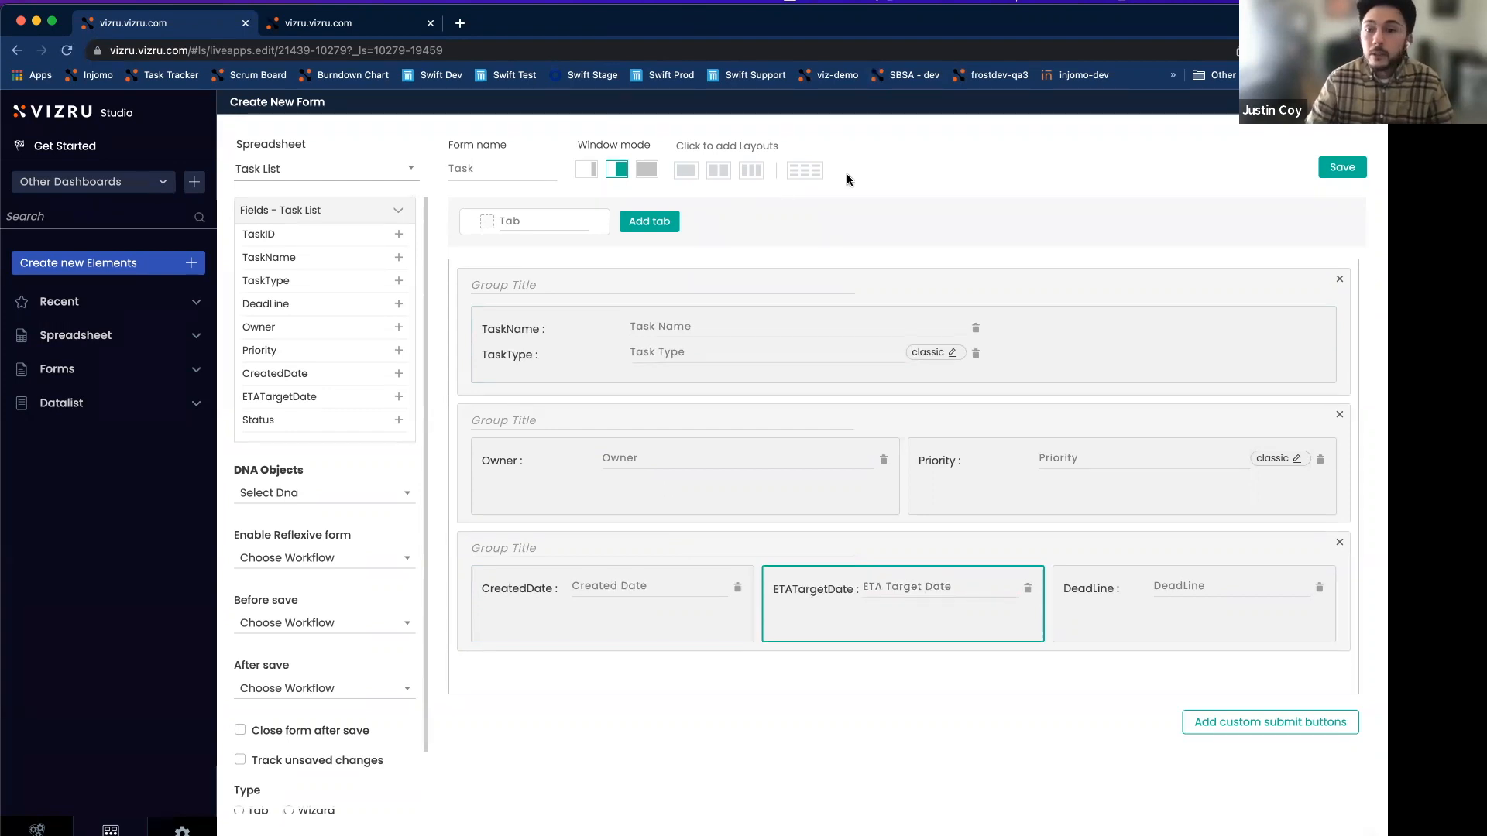
{"action": "left_click", "coordinate": [1333, 173]}
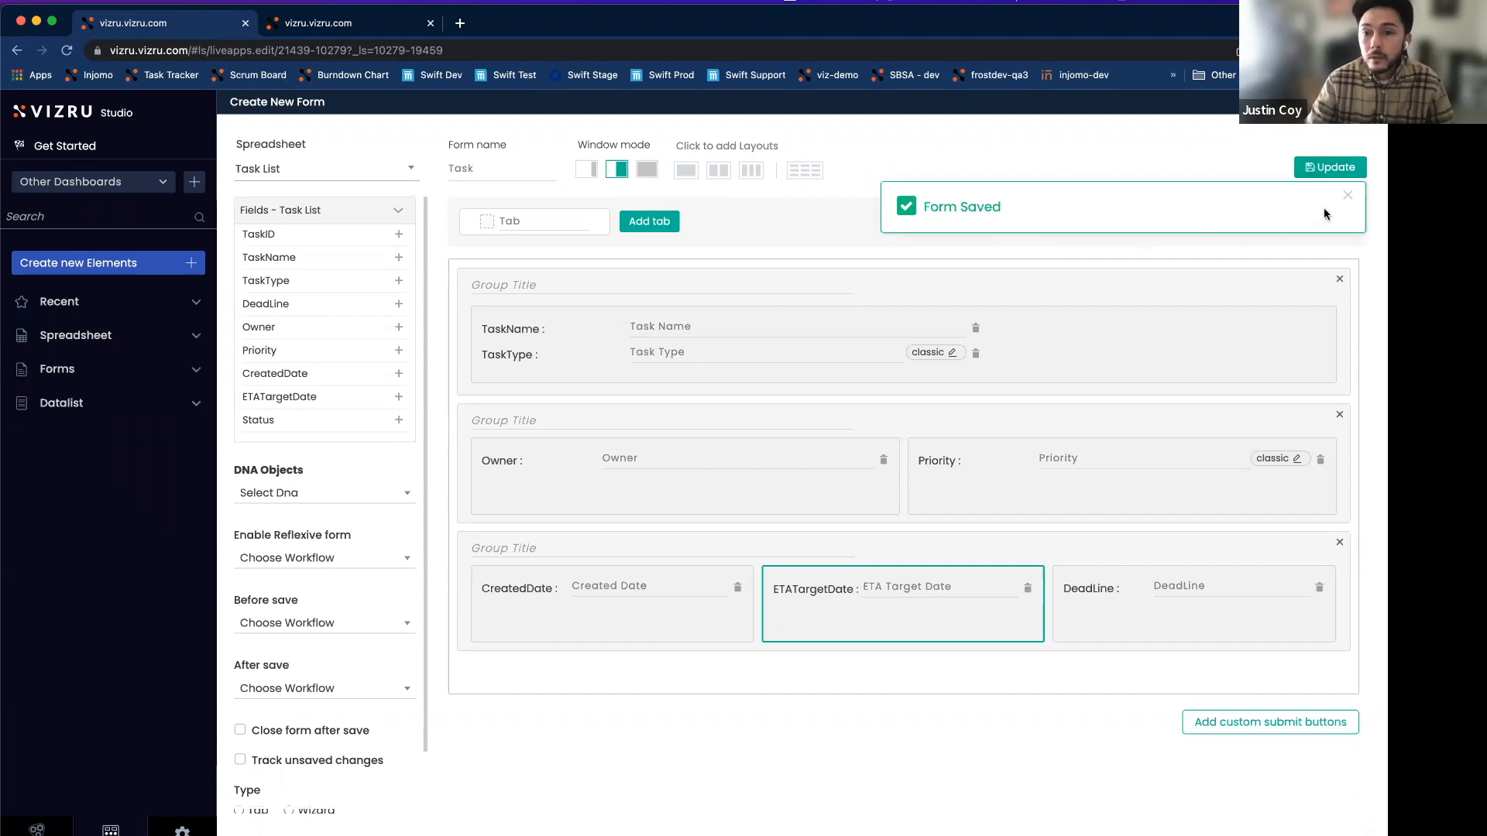
Close the form editor, link the All Tasks datalist to the Task form, and update the dashboard.
{"action": "left_click", "coordinate": [1348, 196]}
{"action": "left_click", "coordinate": [1370, 103]}
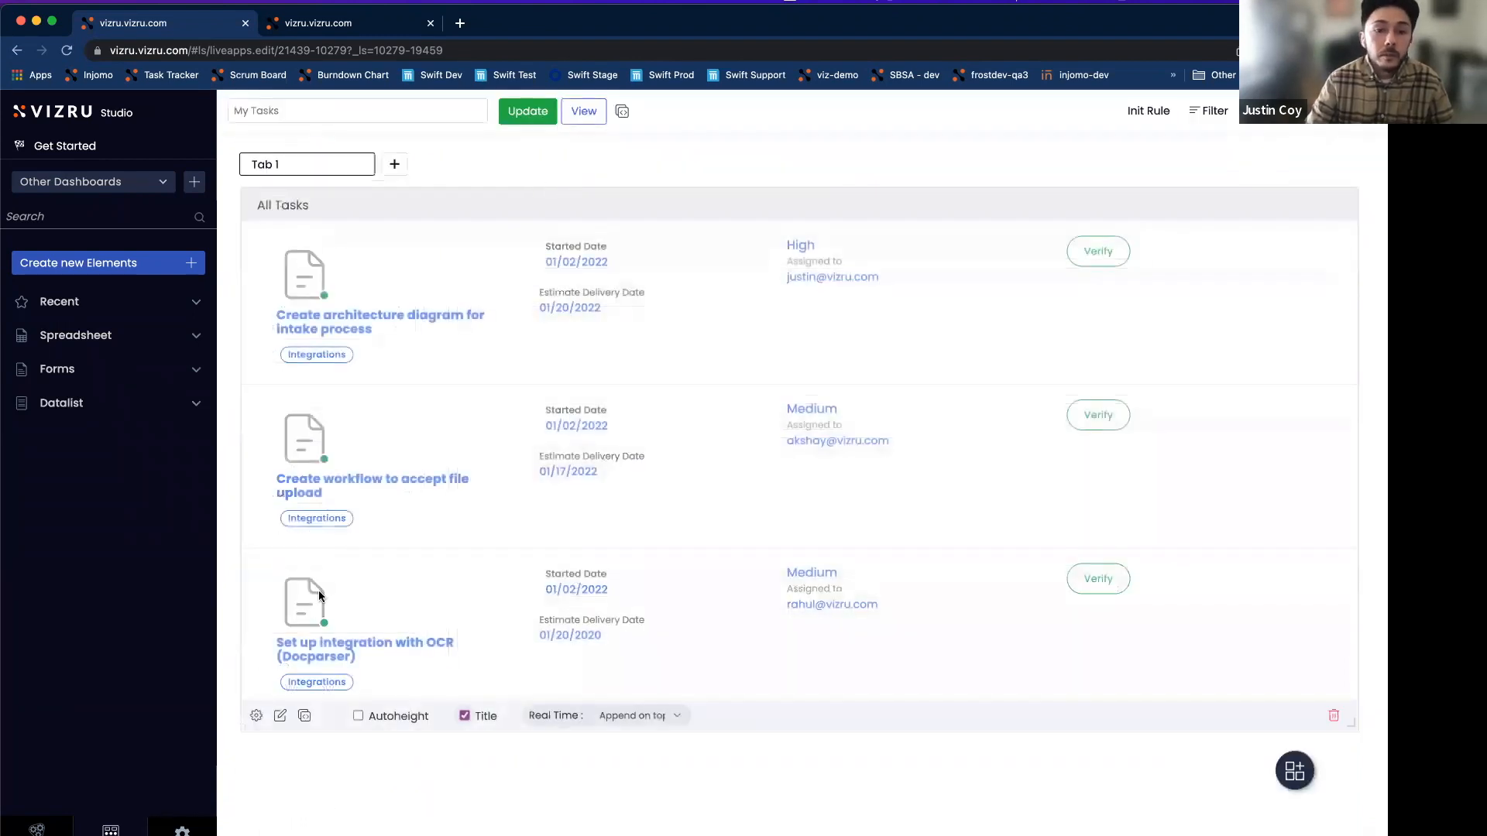
{"action": "left_click", "coordinate": [282, 719]}
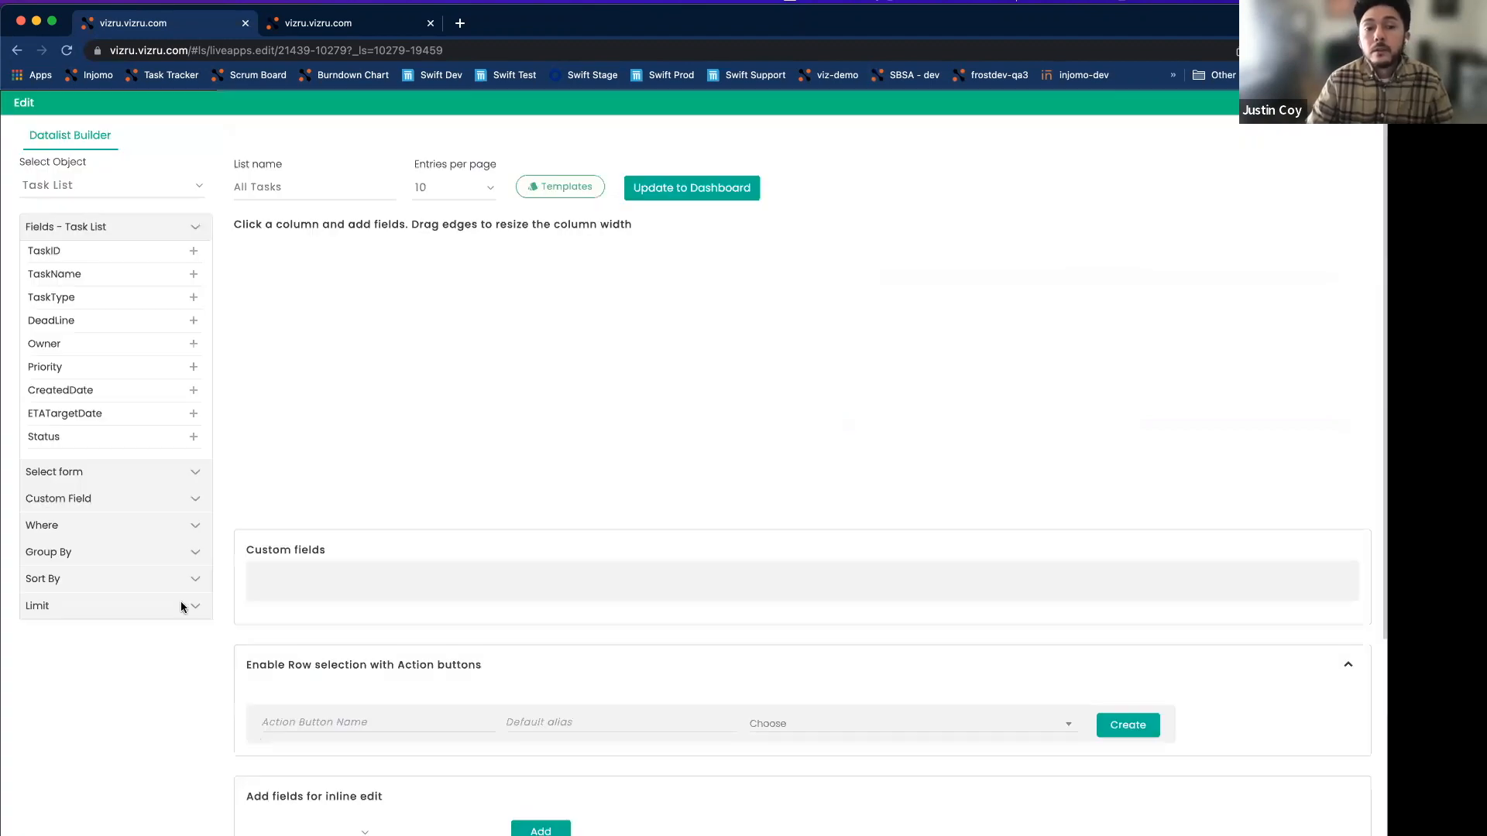
{"action": "left_click", "coordinate": [77, 478]}
{"action": "left_click", "coordinate": [79, 521]}
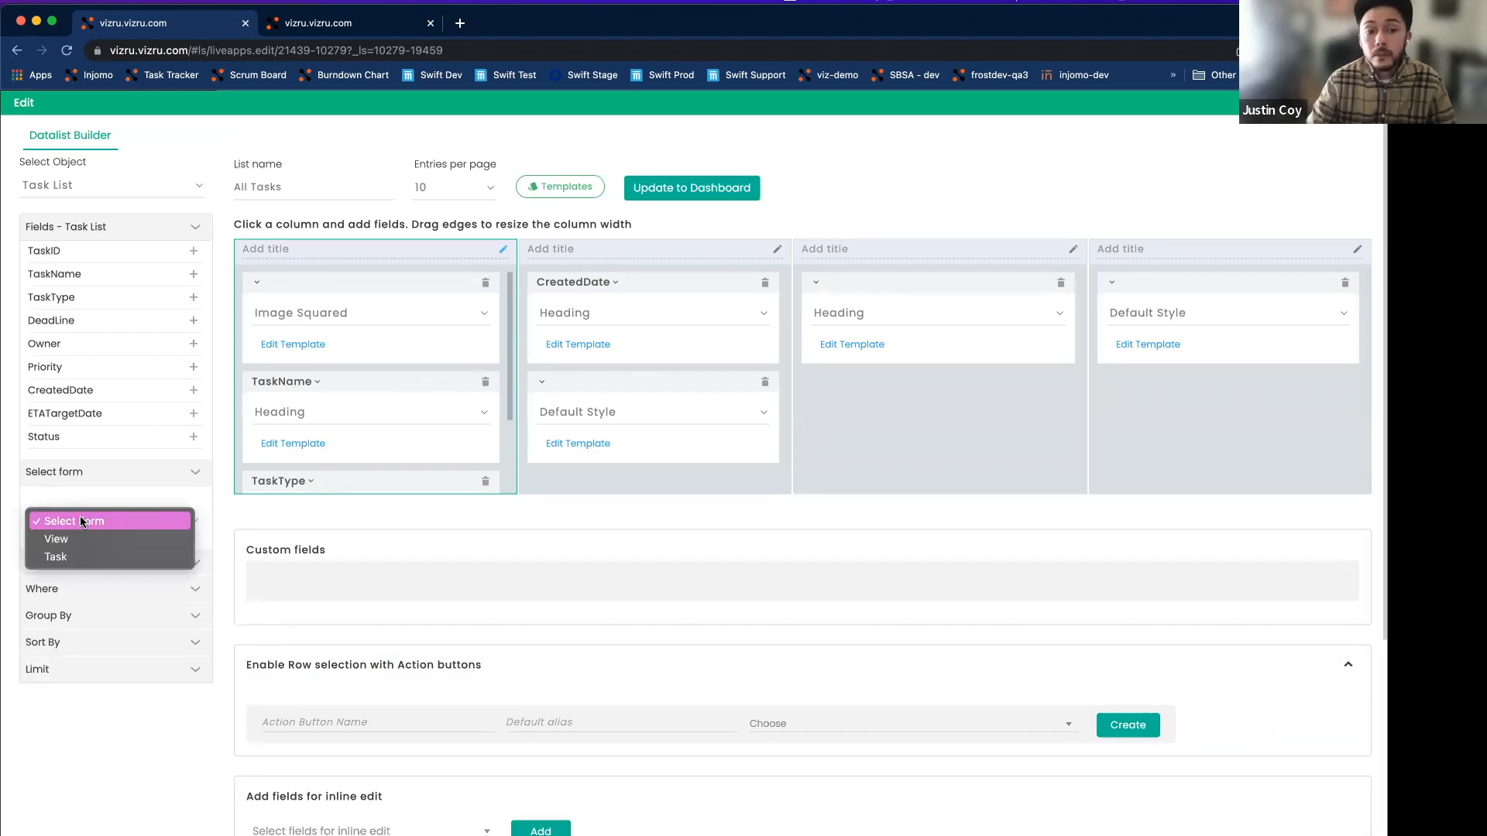
{"action": "left_click", "coordinate": [54, 558]}
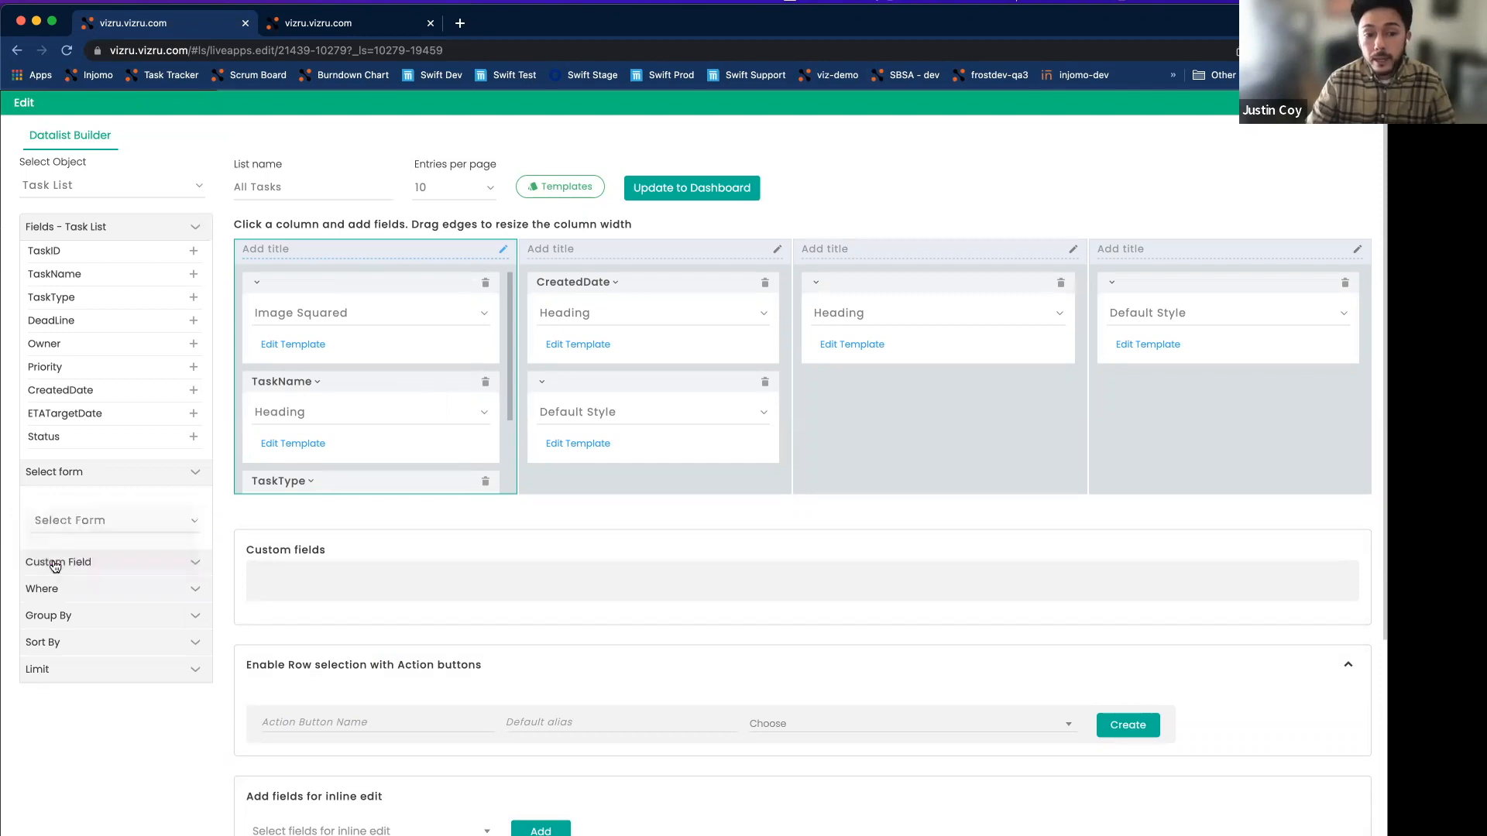
{"action": "left_click", "coordinate": [663, 193]}
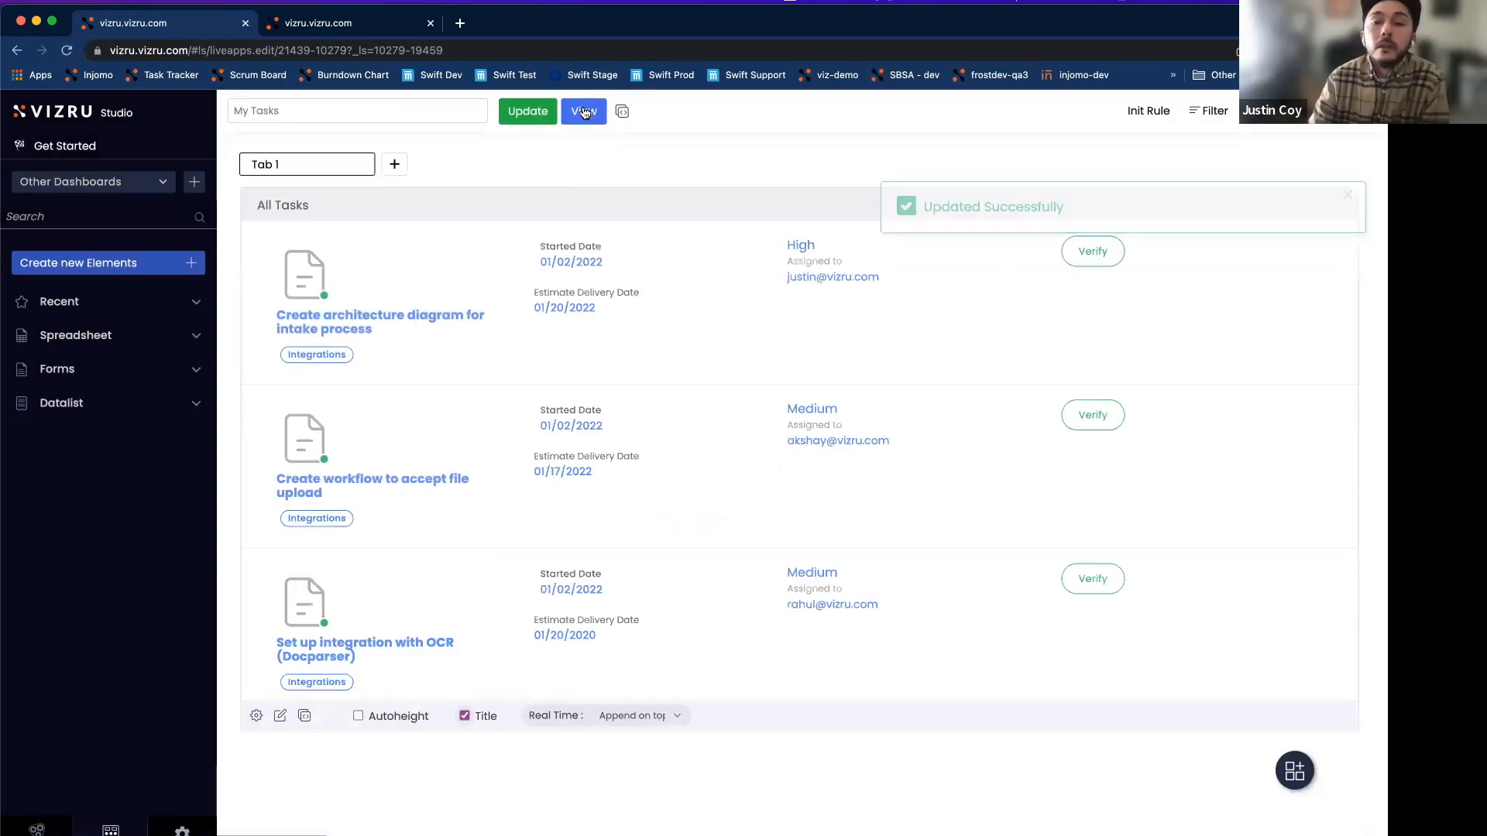
{"action": "left_click", "coordinate": [585, 113]}
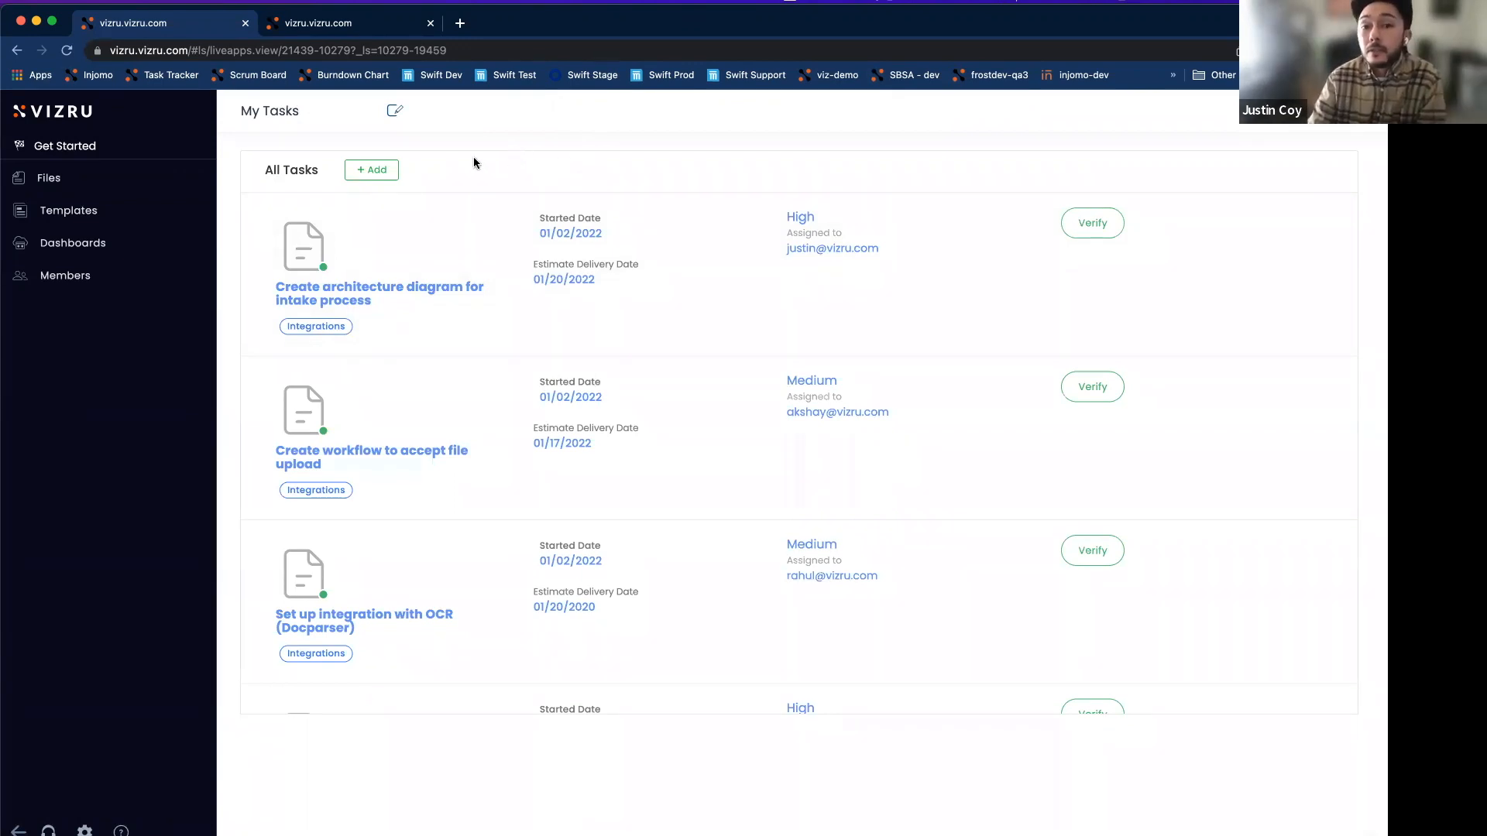
In the live app, confirm + Add opens the Task panel, then close it.
{"action": "left_click", "coordinate": [372, 172]}
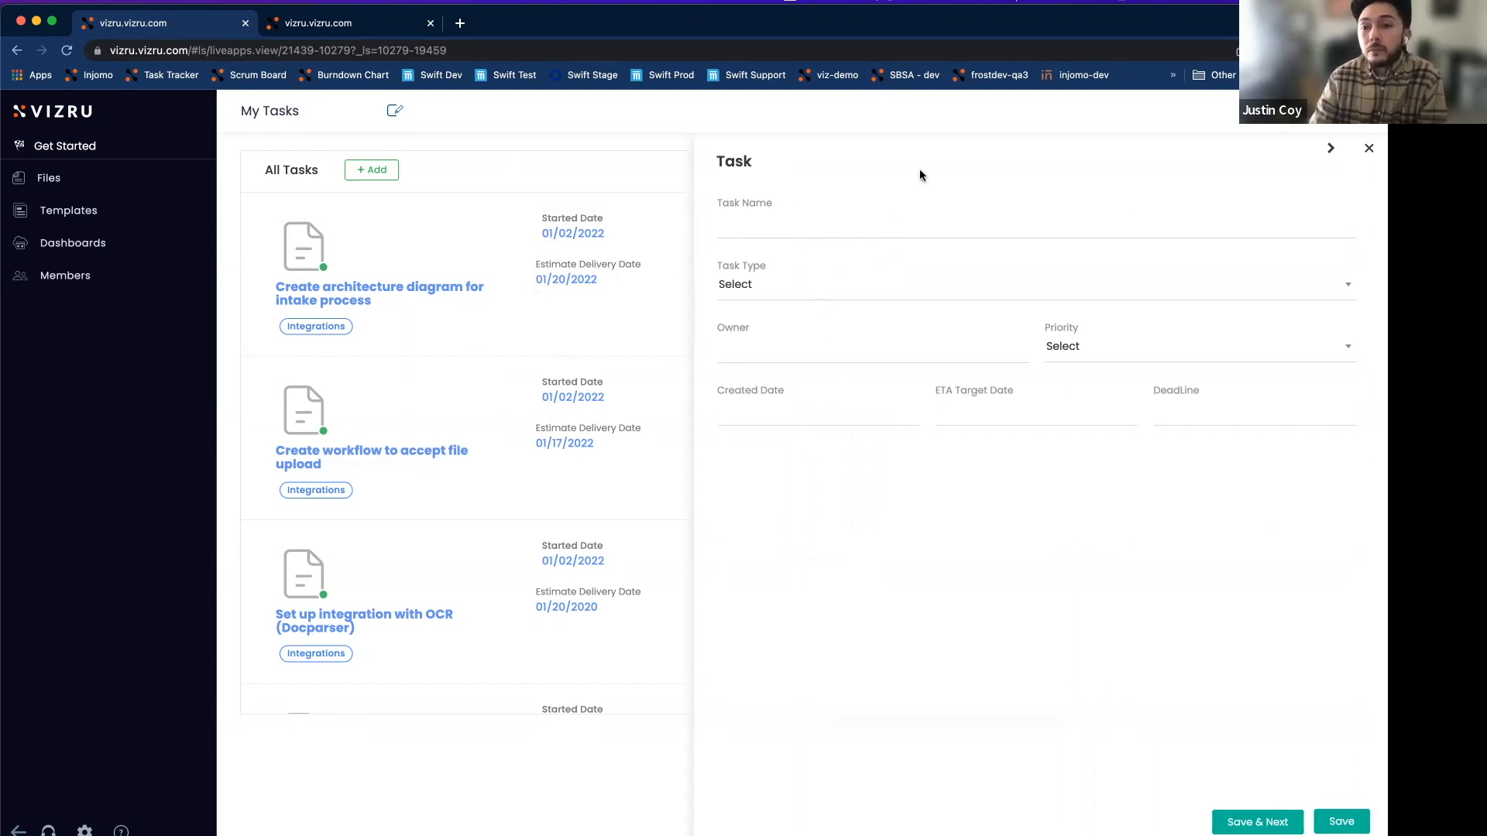
{"action": "left_click", "coordinate": [1368, 148]}
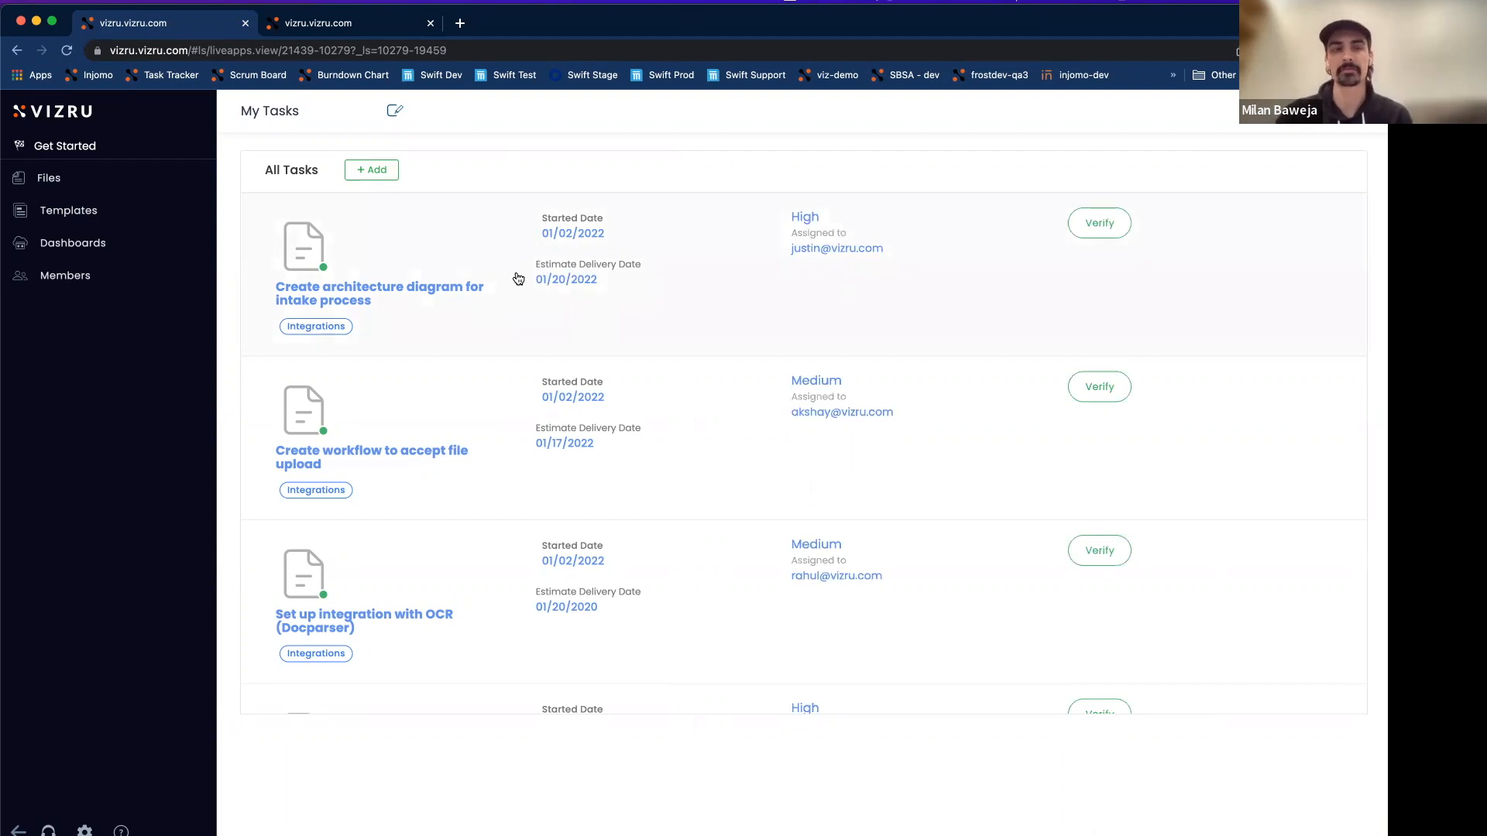
Open the blank Task form again with + Add beside the All Tasks heading.
{"action": "left_click", "coordinate": [394, 172]}
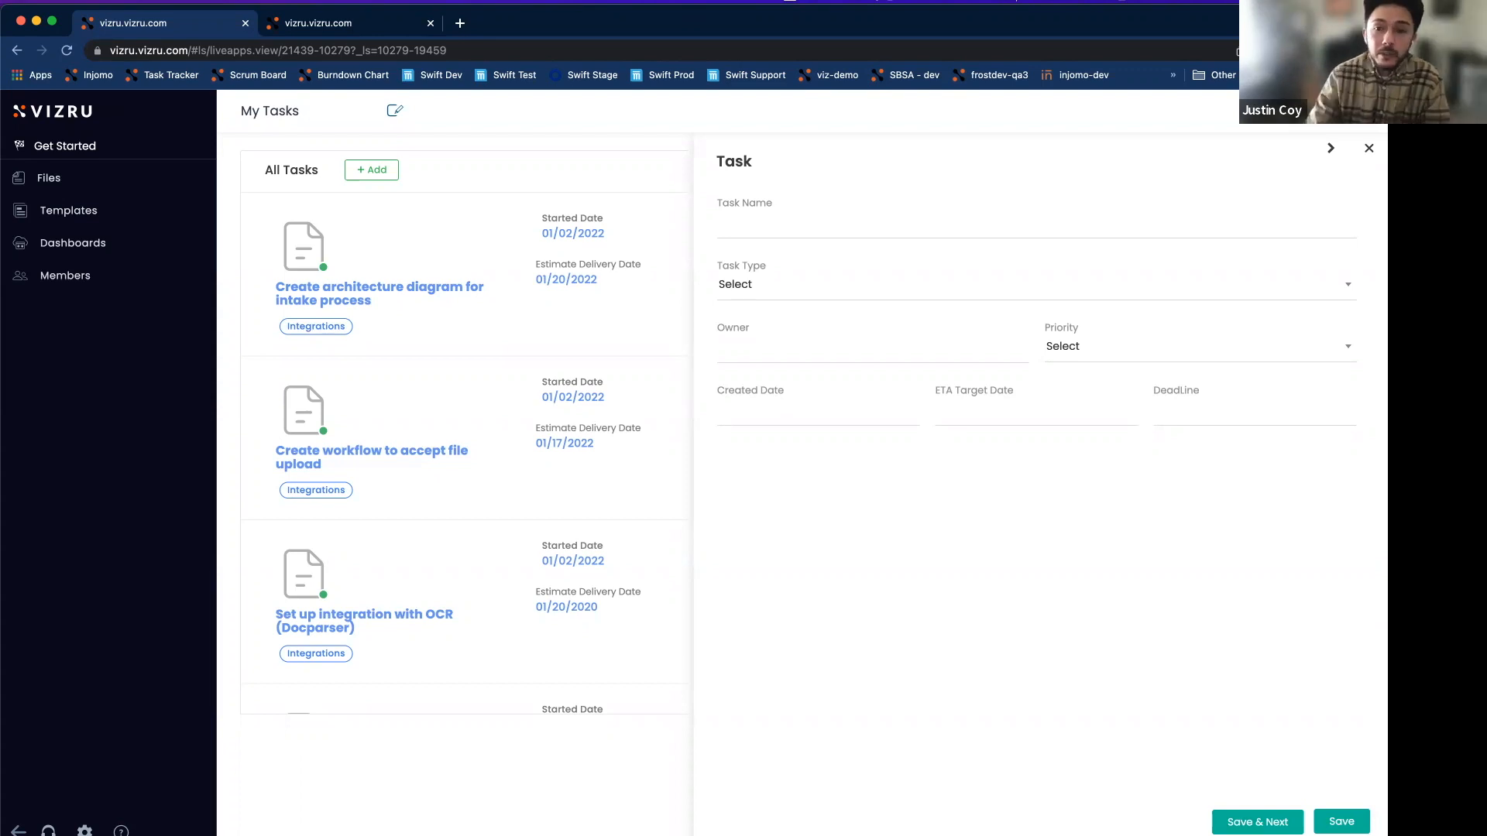
Fill the task form with name 'Test', type Enhancement, the owner's e-mail and Medium priority.
{"action": "left_click", "coordinate": [842, 223]}
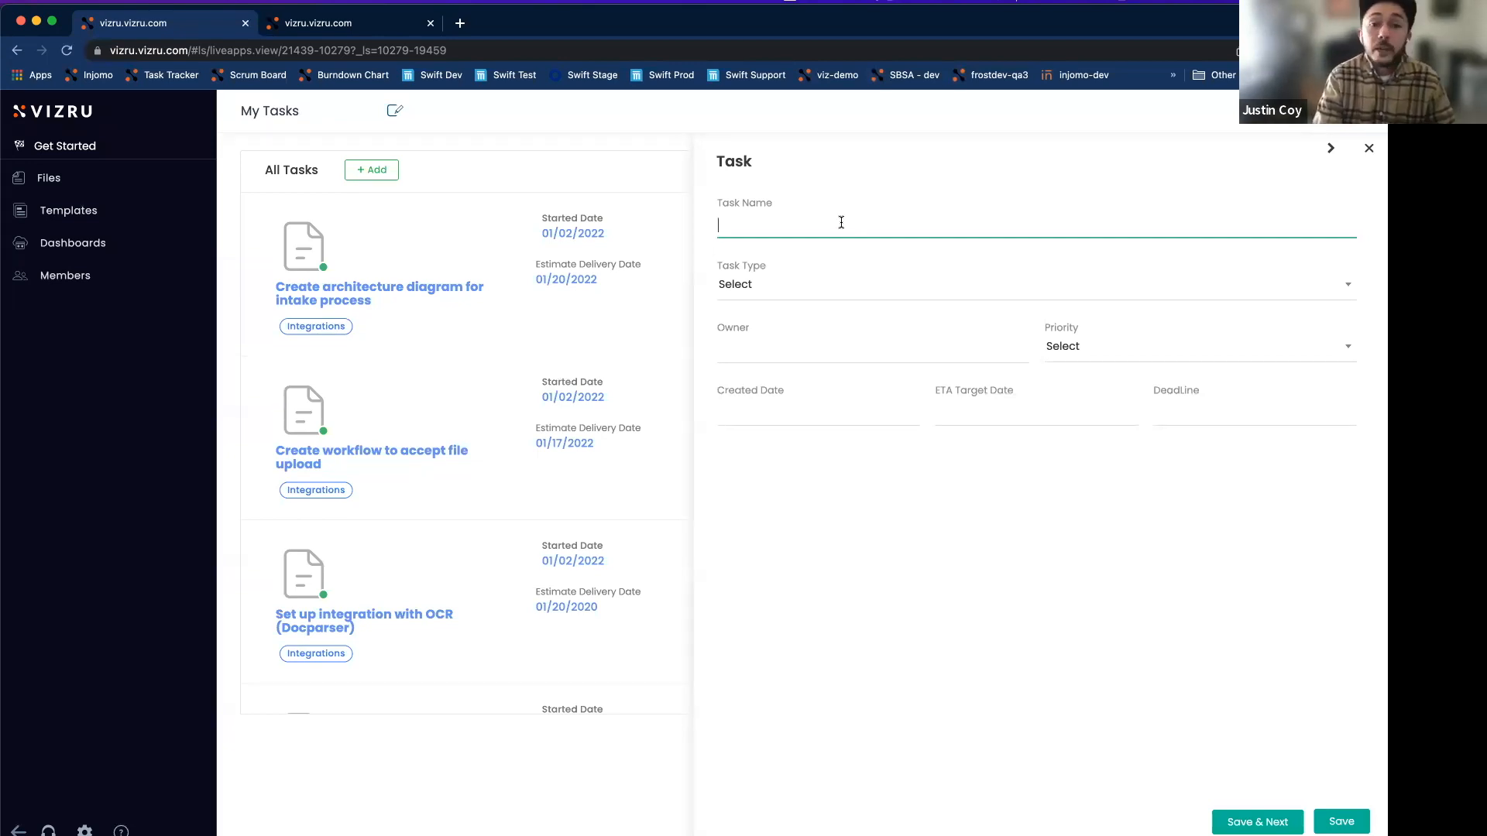
{"action": "type", "text": "Test"}
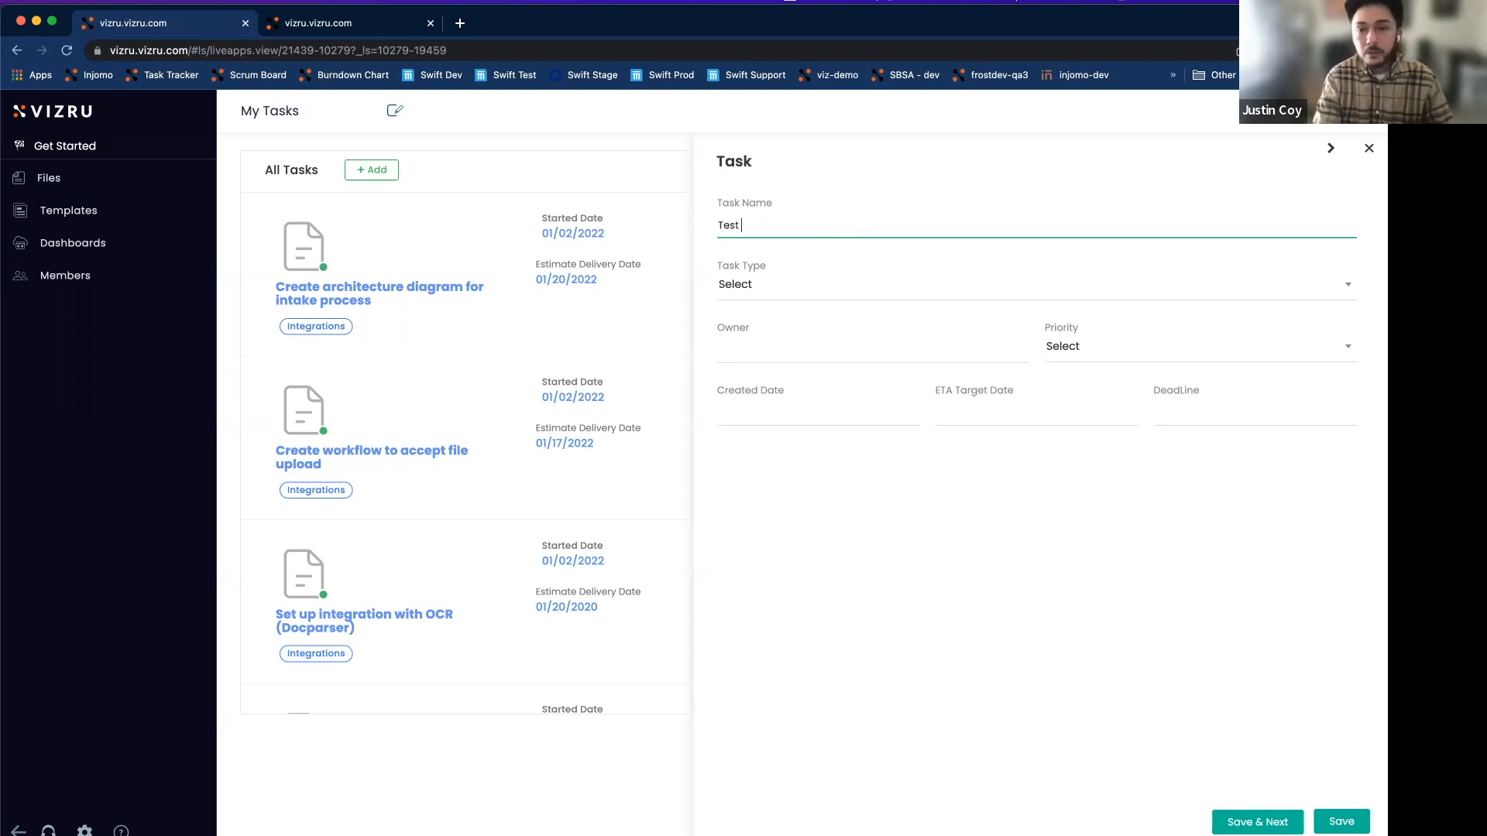
{"action": "left_click", "coordinate": [811, 293]}
{"action": "left_click", "coordinate": [800, 352]}
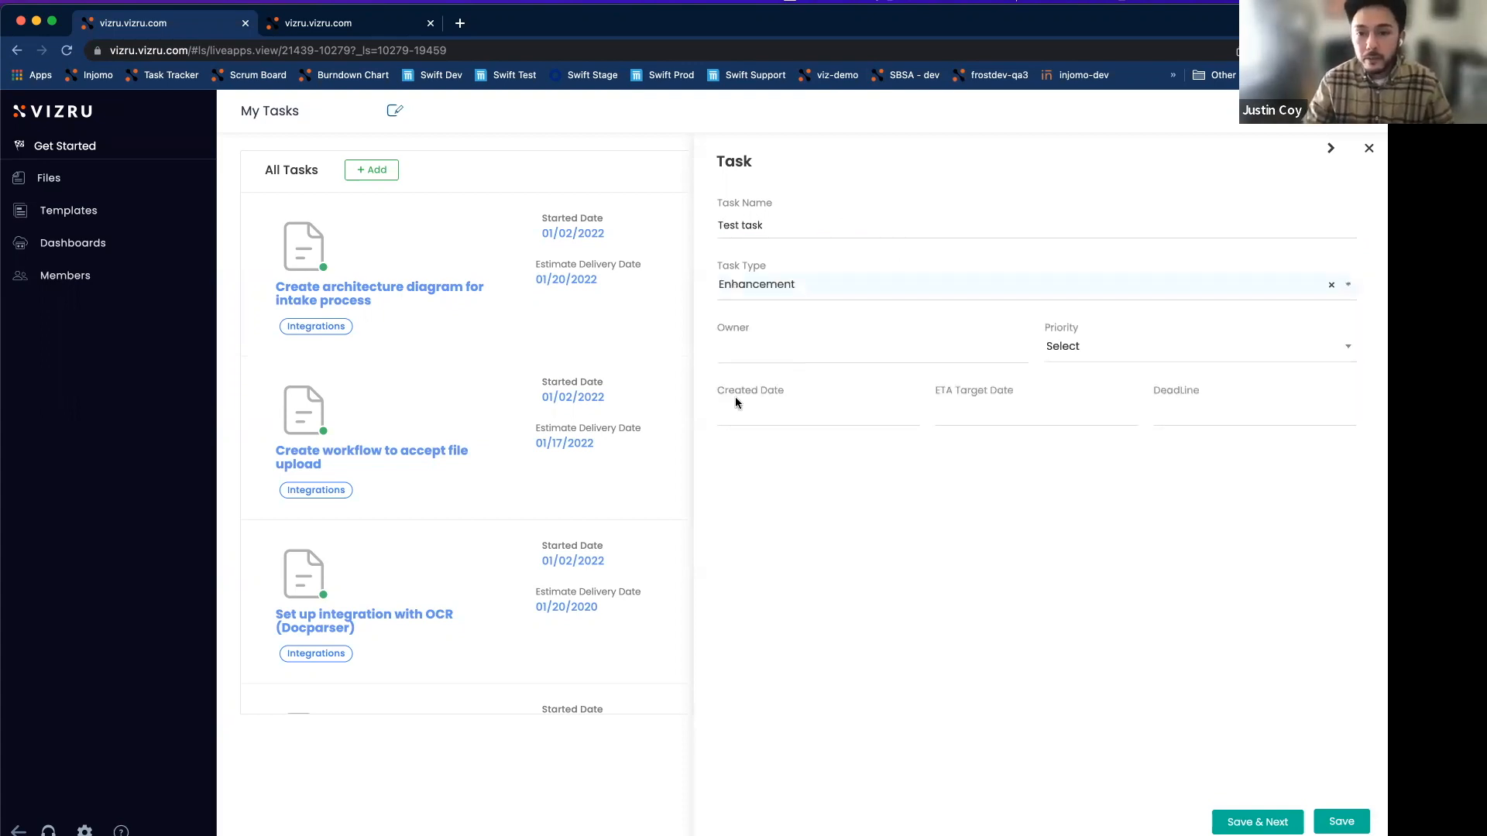
{"action": "left_click", "coordinate": [775, 353]}
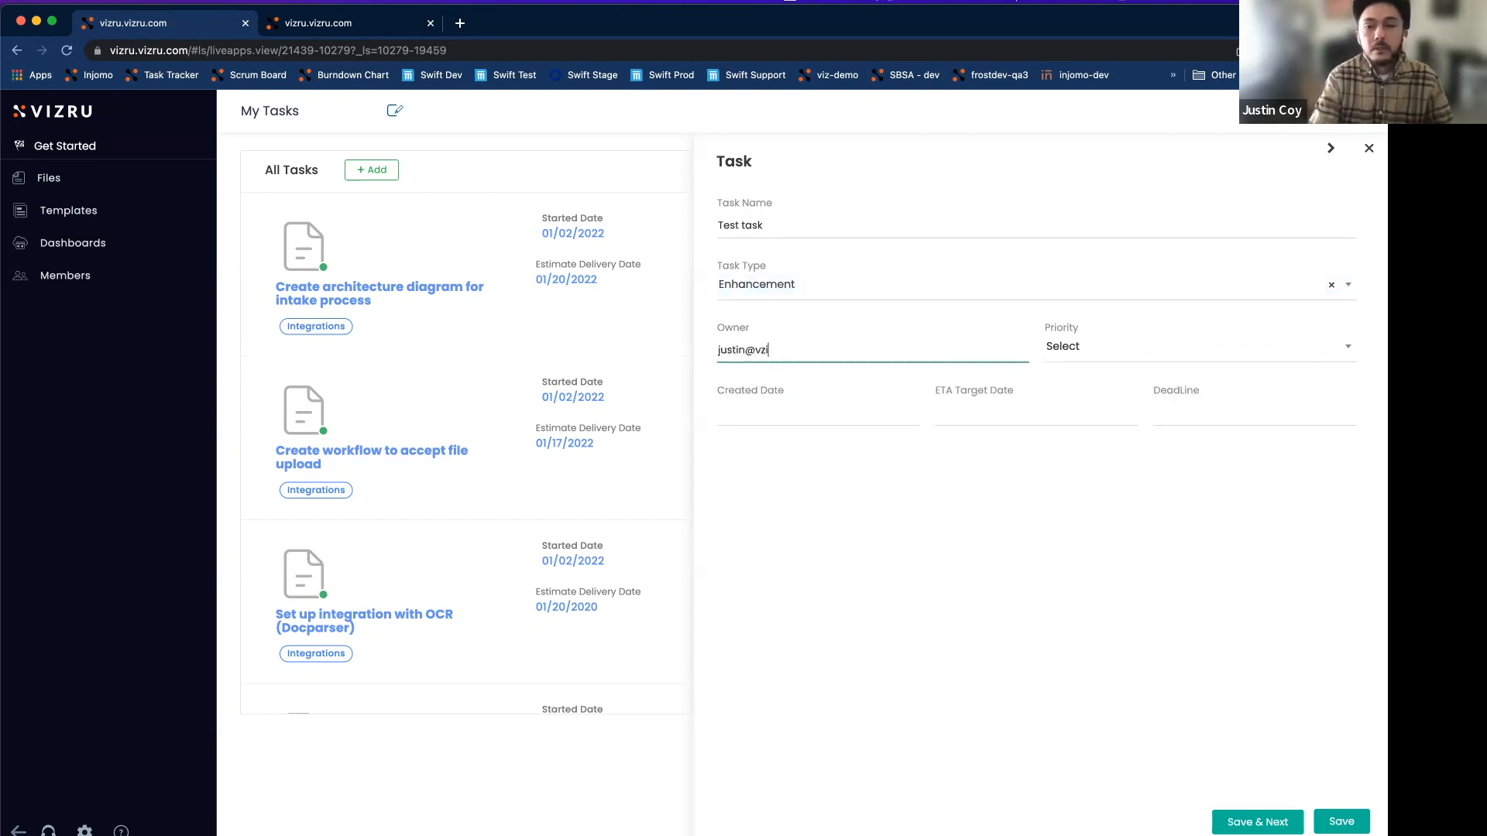
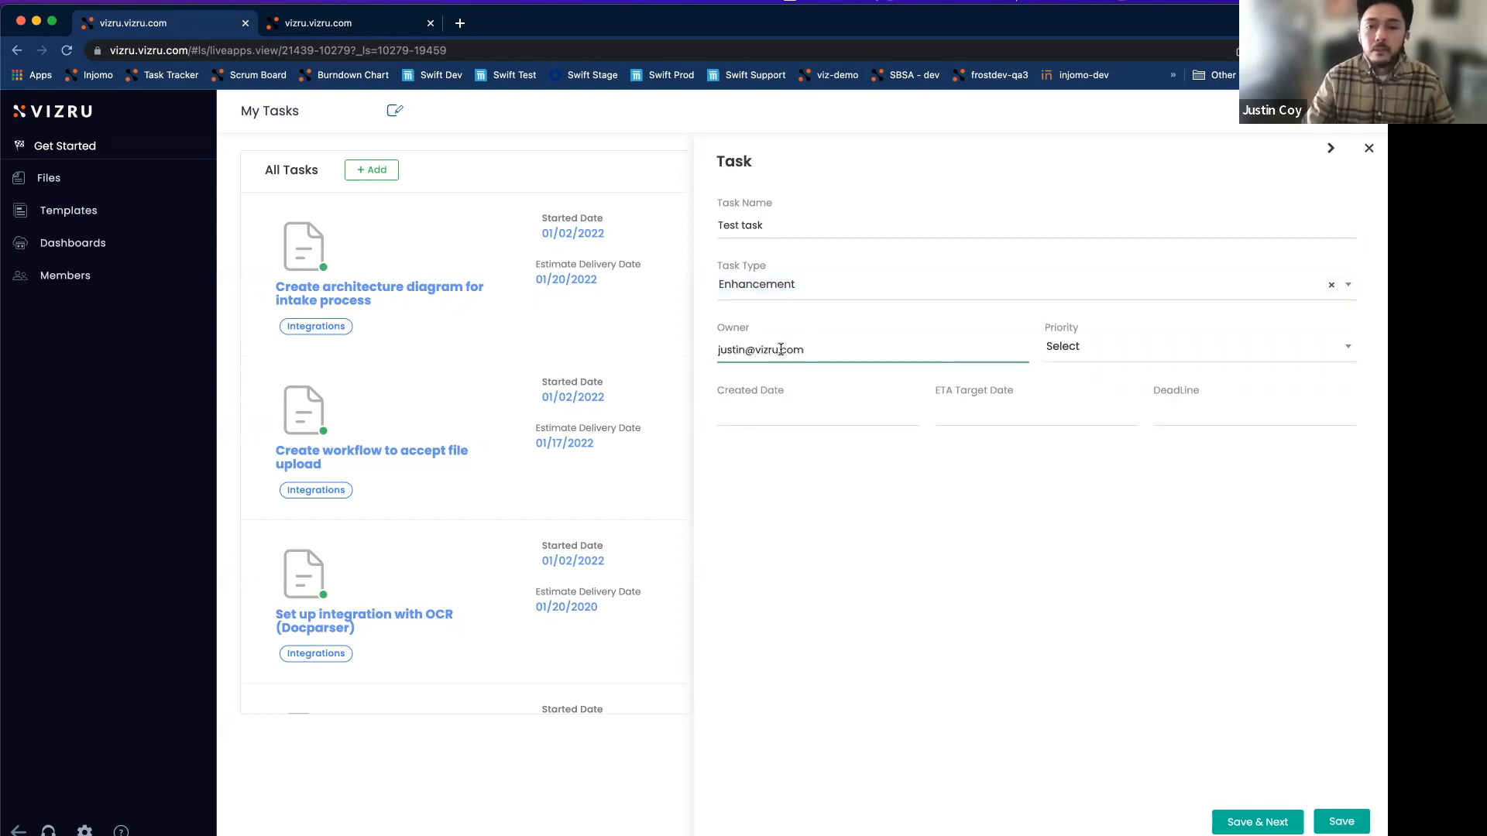
{"action": "left_click", "coordinate": [1067, 353]}
{"action": "left_click", "coordinate": [1066, 418]}
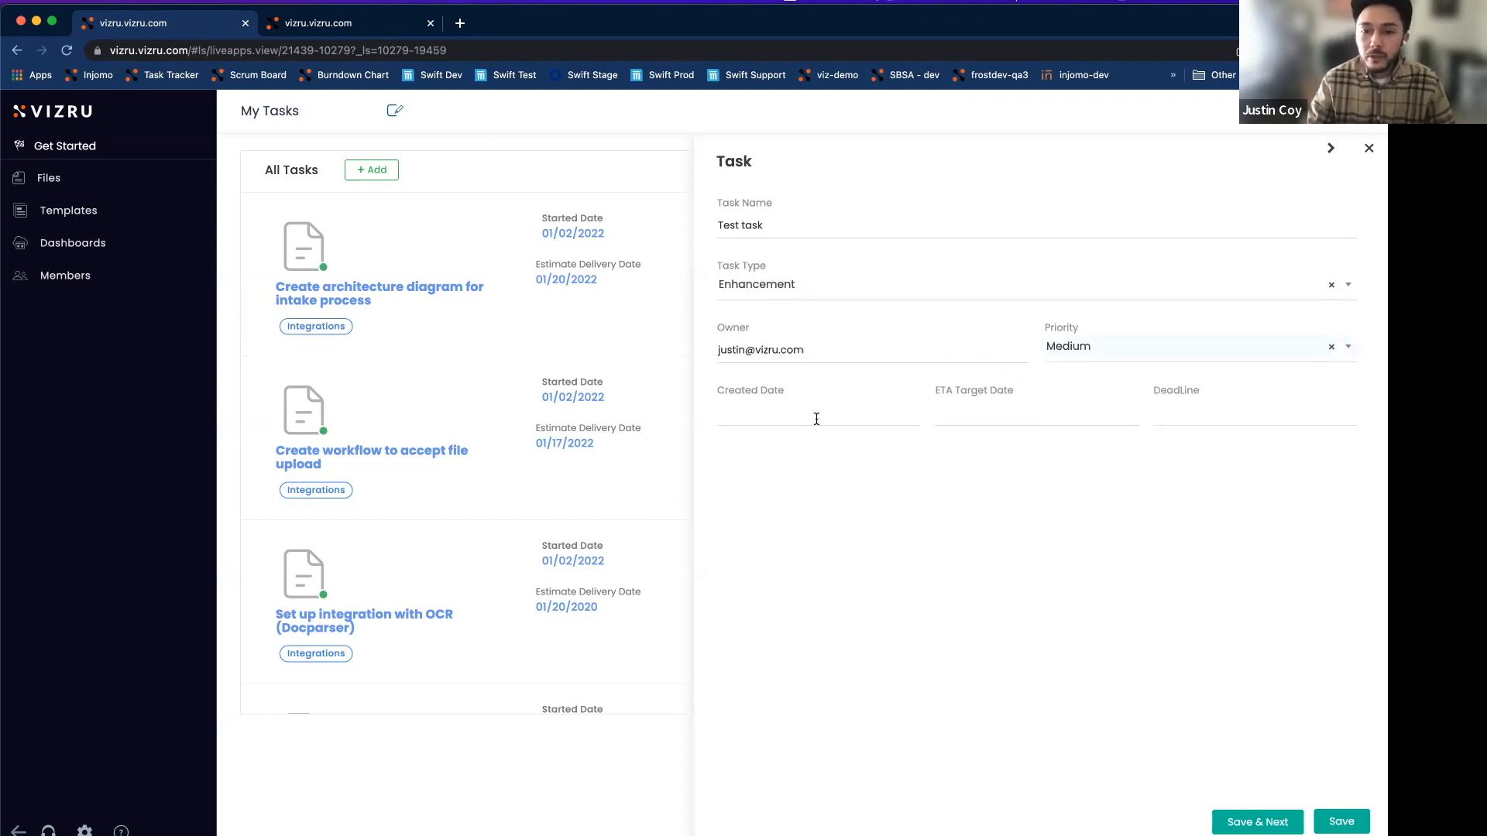
Enter 02/03/2022 as Created Date and paste it into ETA Target Date and DeadLine.
{"action": "left_click", "coordinate": [800, 423]}
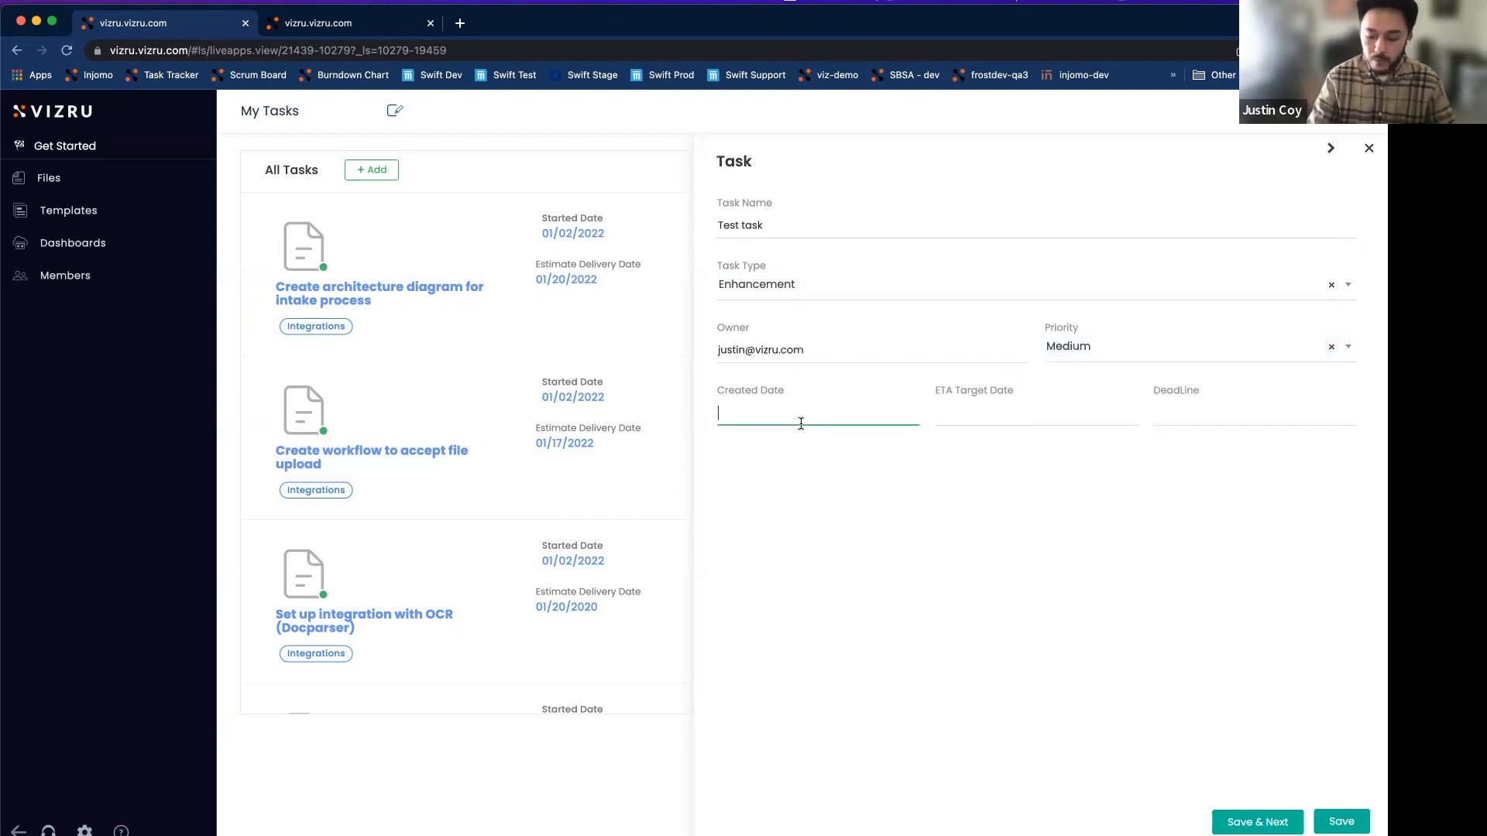
{"action": "type", "text": "02/03/2020"}
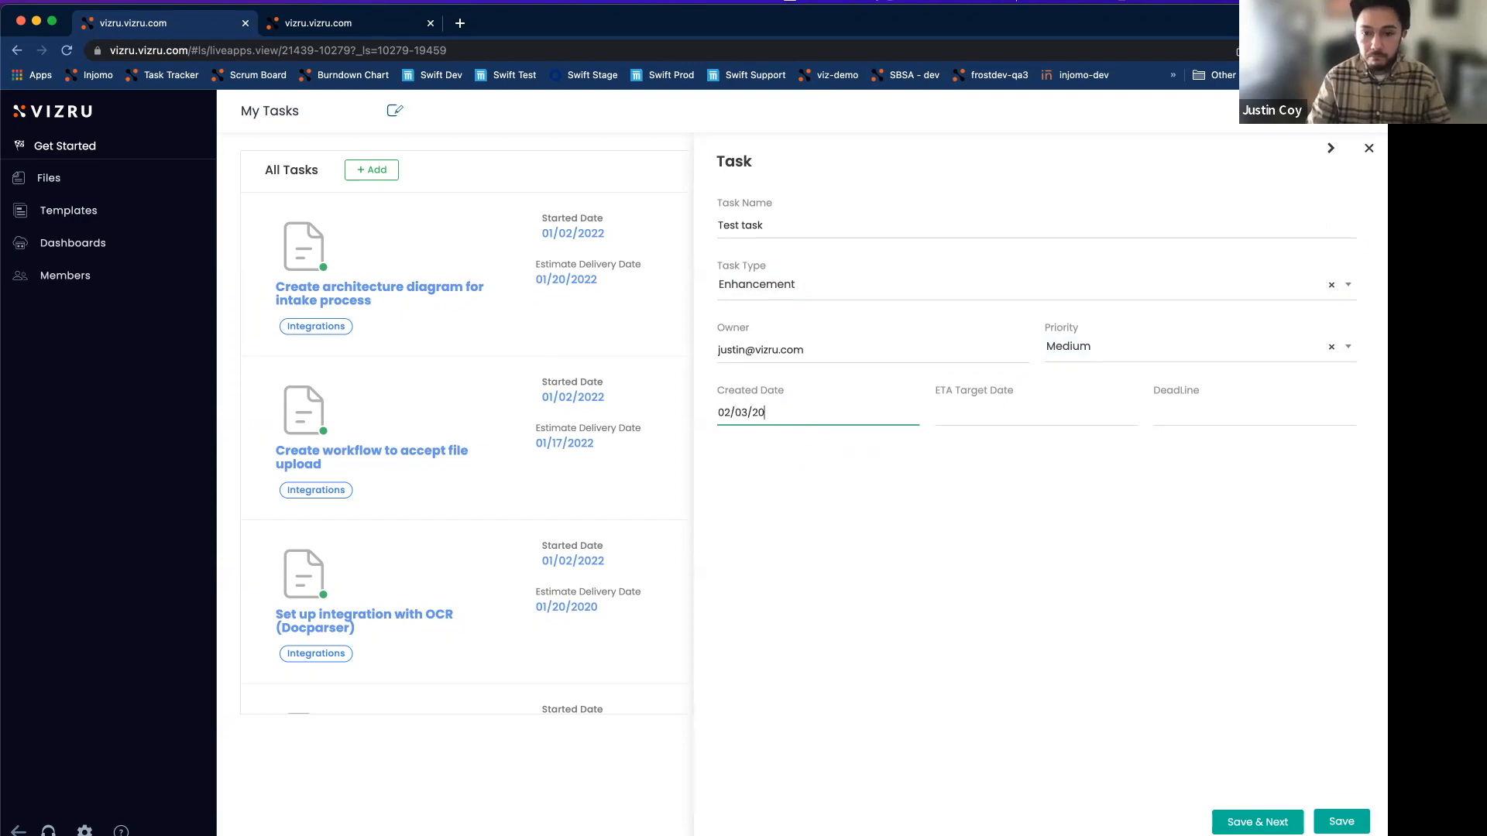
{"action": "key", "text": "BackSpace"}
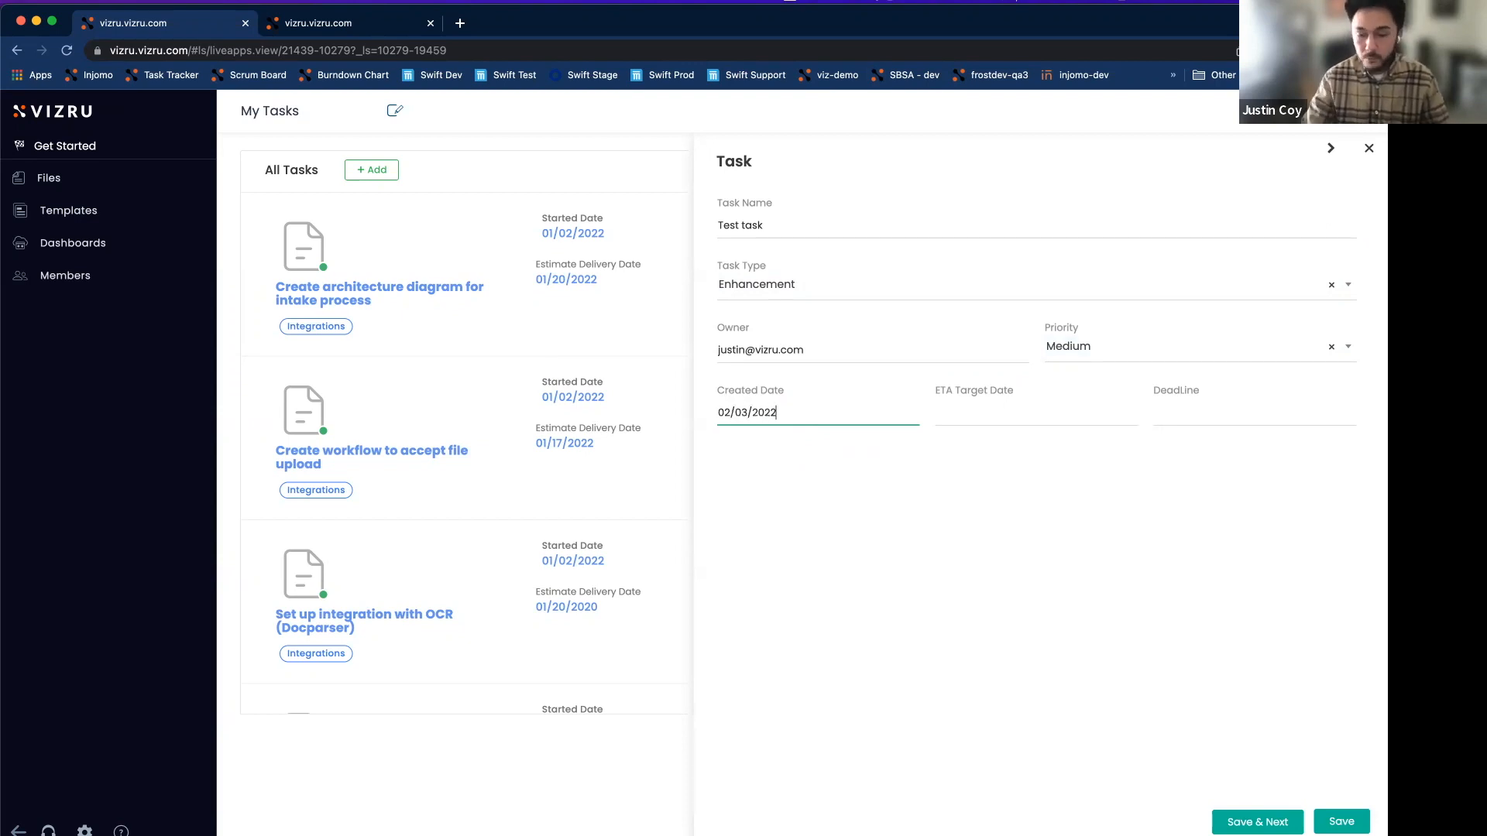
{"action": "key", "text": "super+a"}
{"action": "key", "text": "super+c"}
{"action": "left_click", "coordinate": [1030, 413]}
{"action": "key", "text": "super+v"}
{"action": "left_click", "coordinate": [1169, 419]}
{"action": "key", "text": "super+v"}
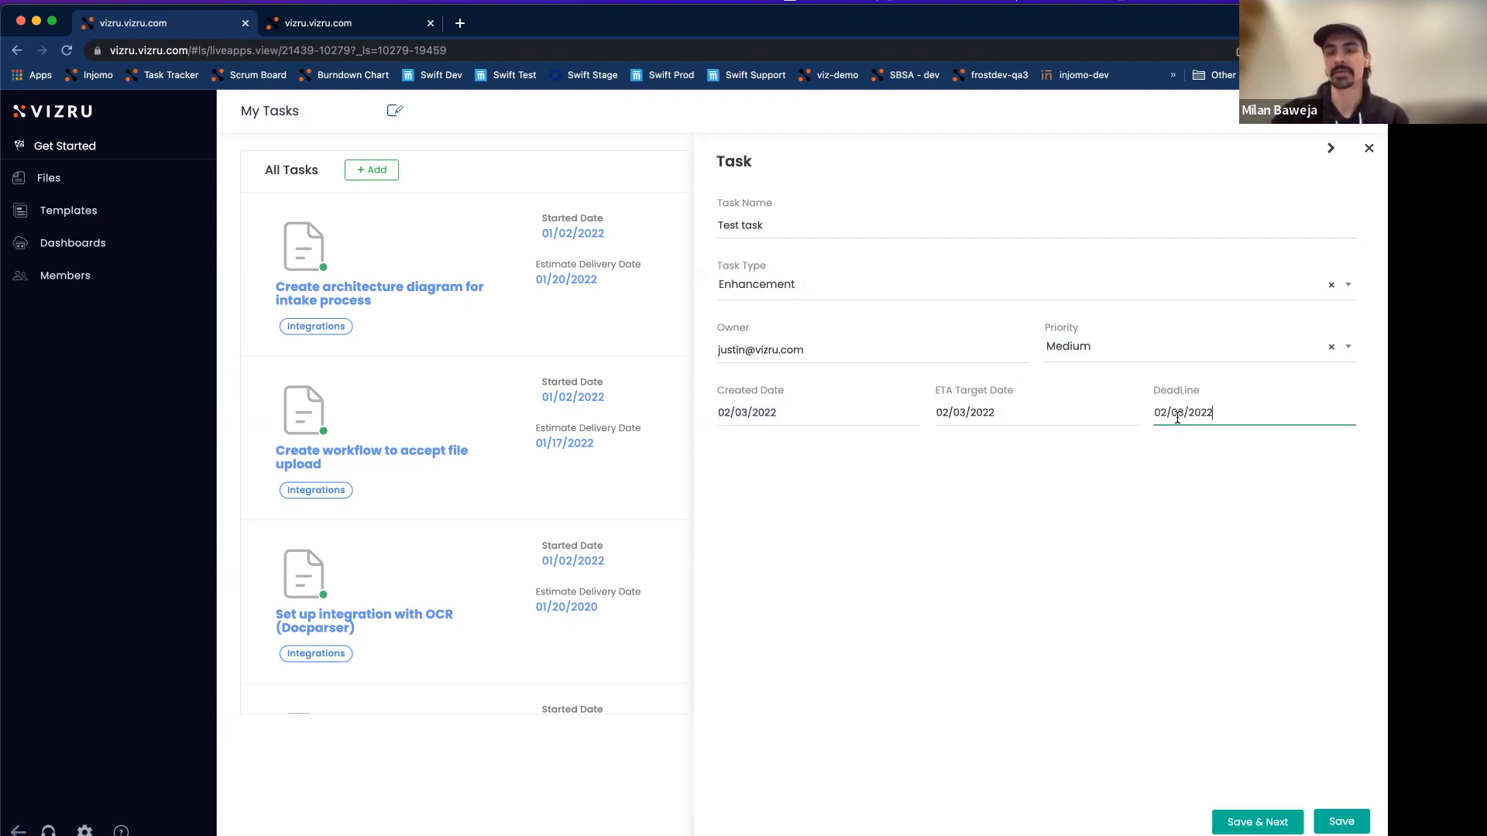
{"action": "left_click", "coordinate": [801, 446]}
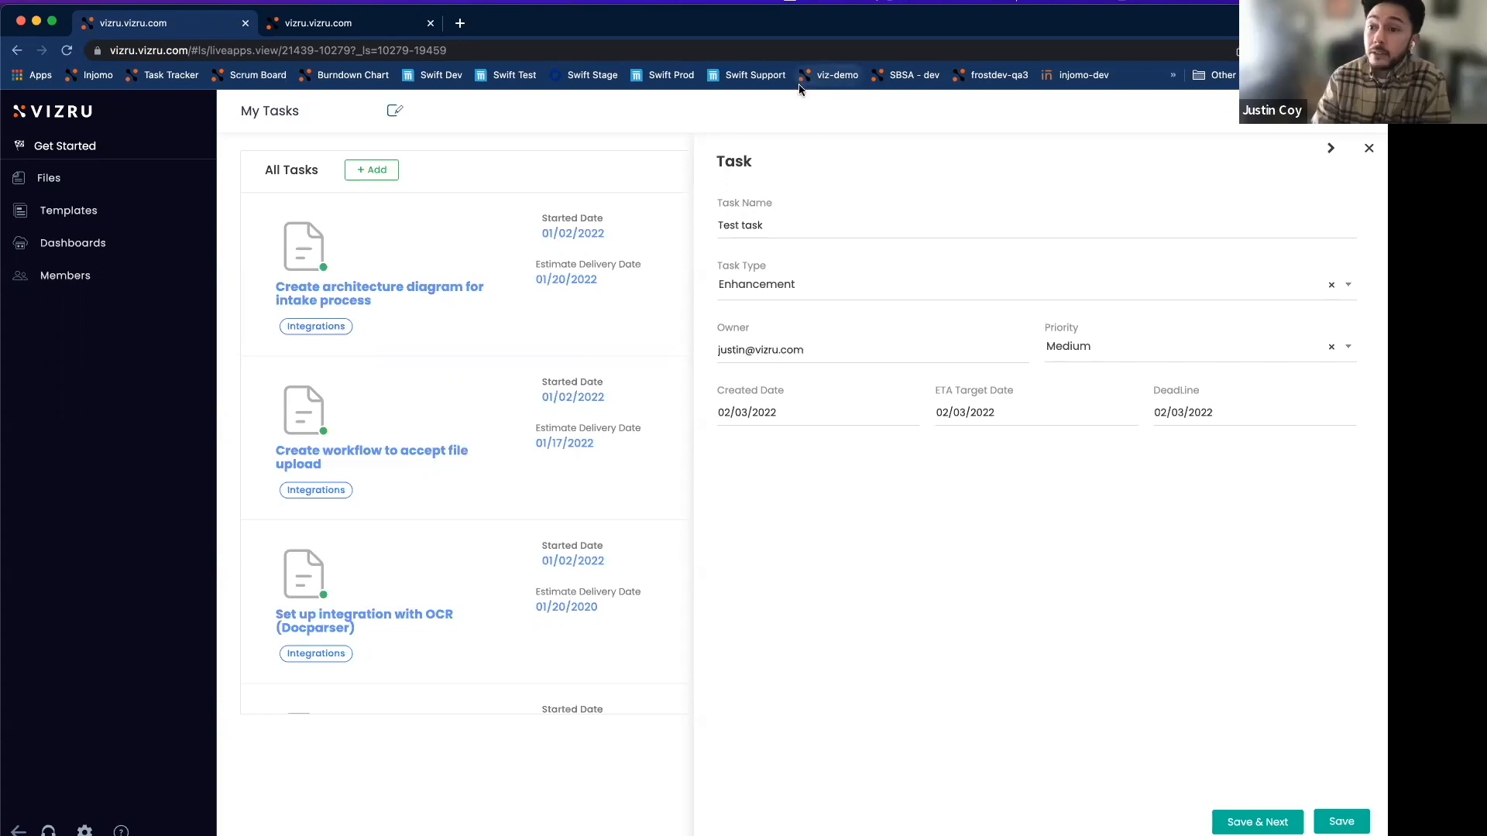
Close the task form and open the Task List spreadsheet in the editor.
{"action": "left_click", "coordinate": [1369, 151]}
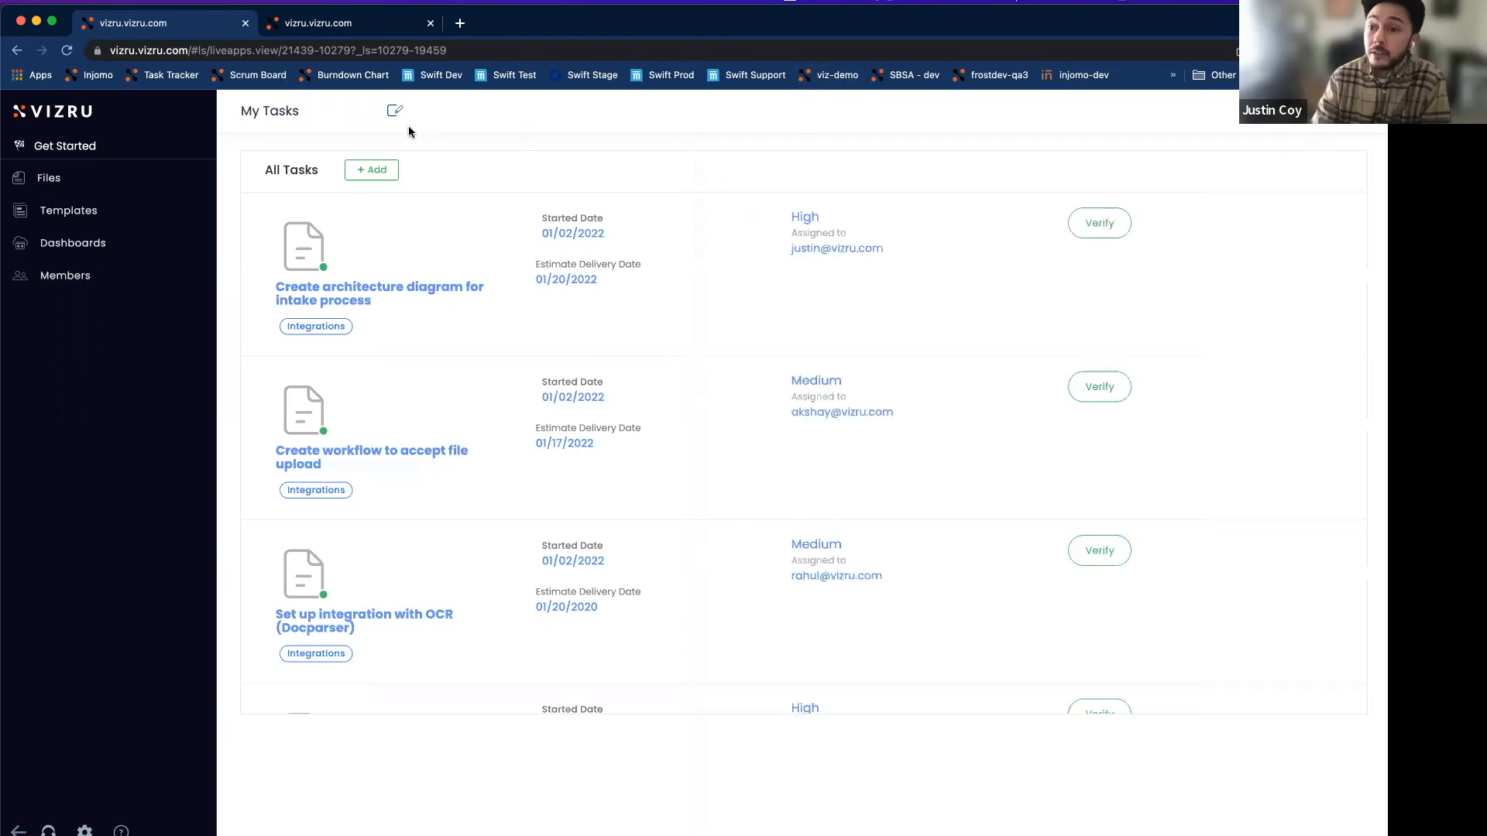
{"action": "left_click", "coordinate": [395, 110]}
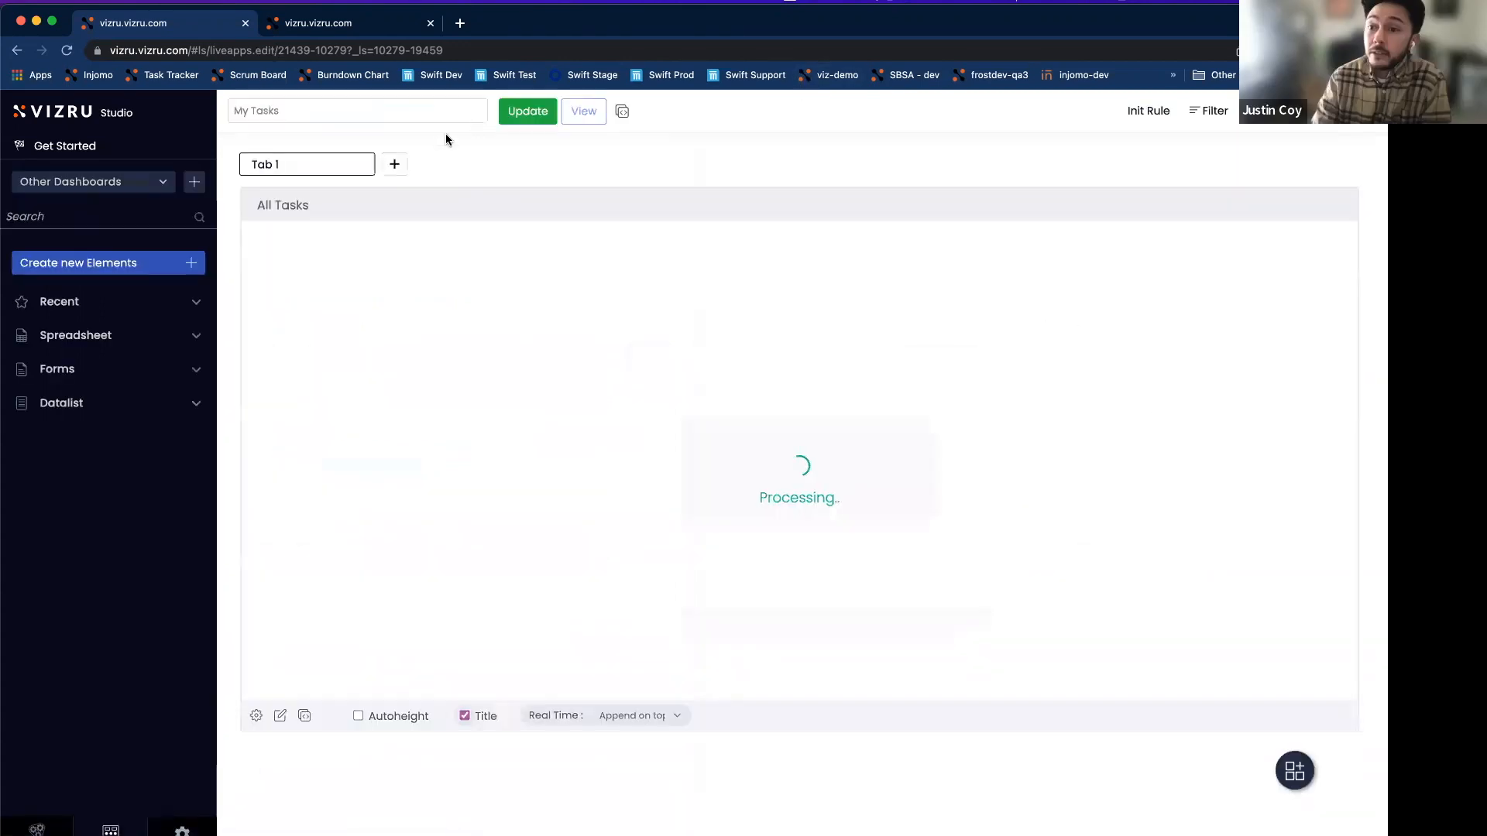
{"action": "left_click", "coordinate": [76, 335]}
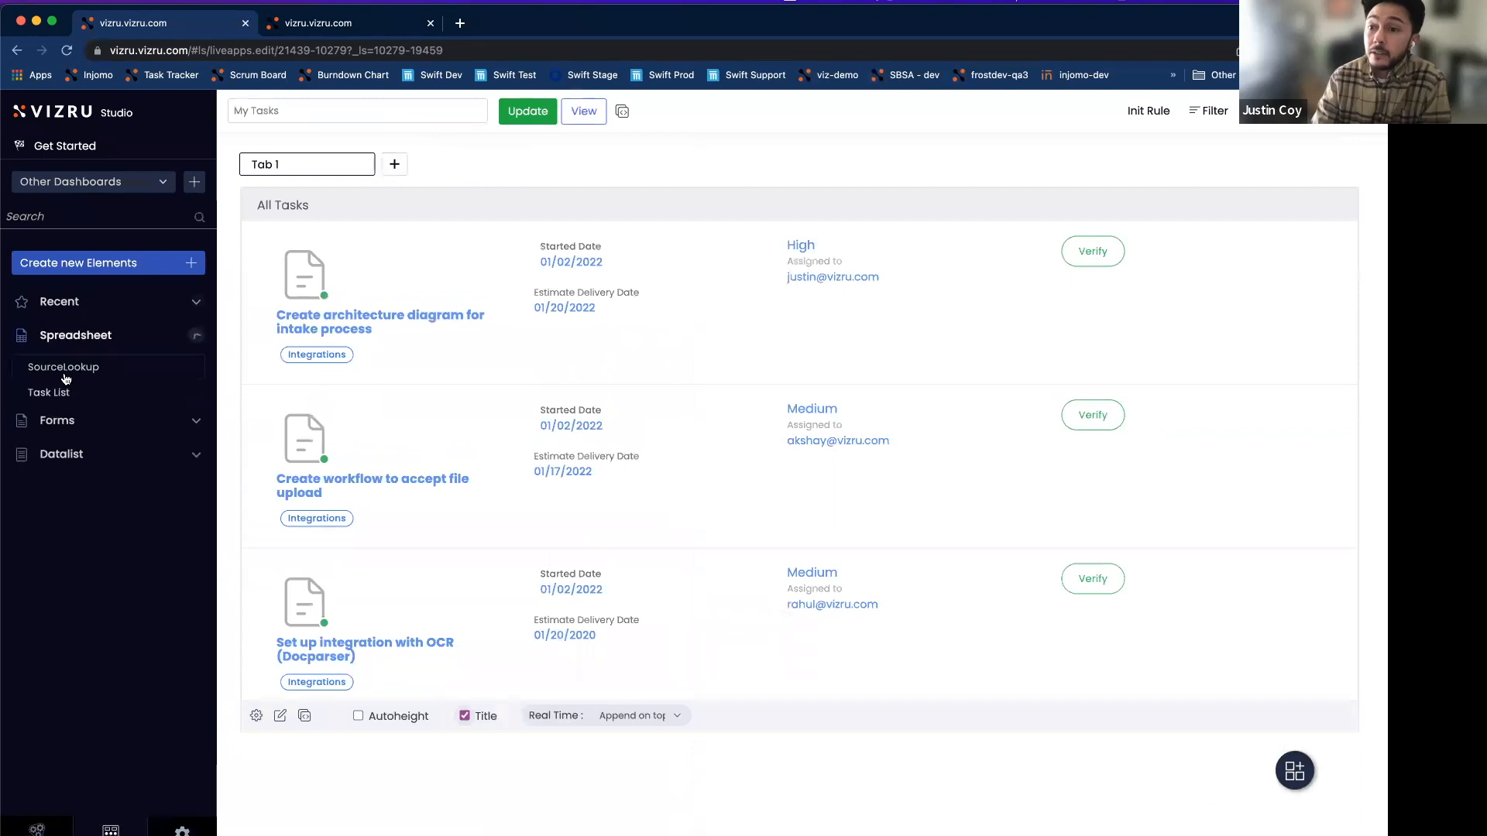
{"action": "left_click", "coordinate": [36, 396]}
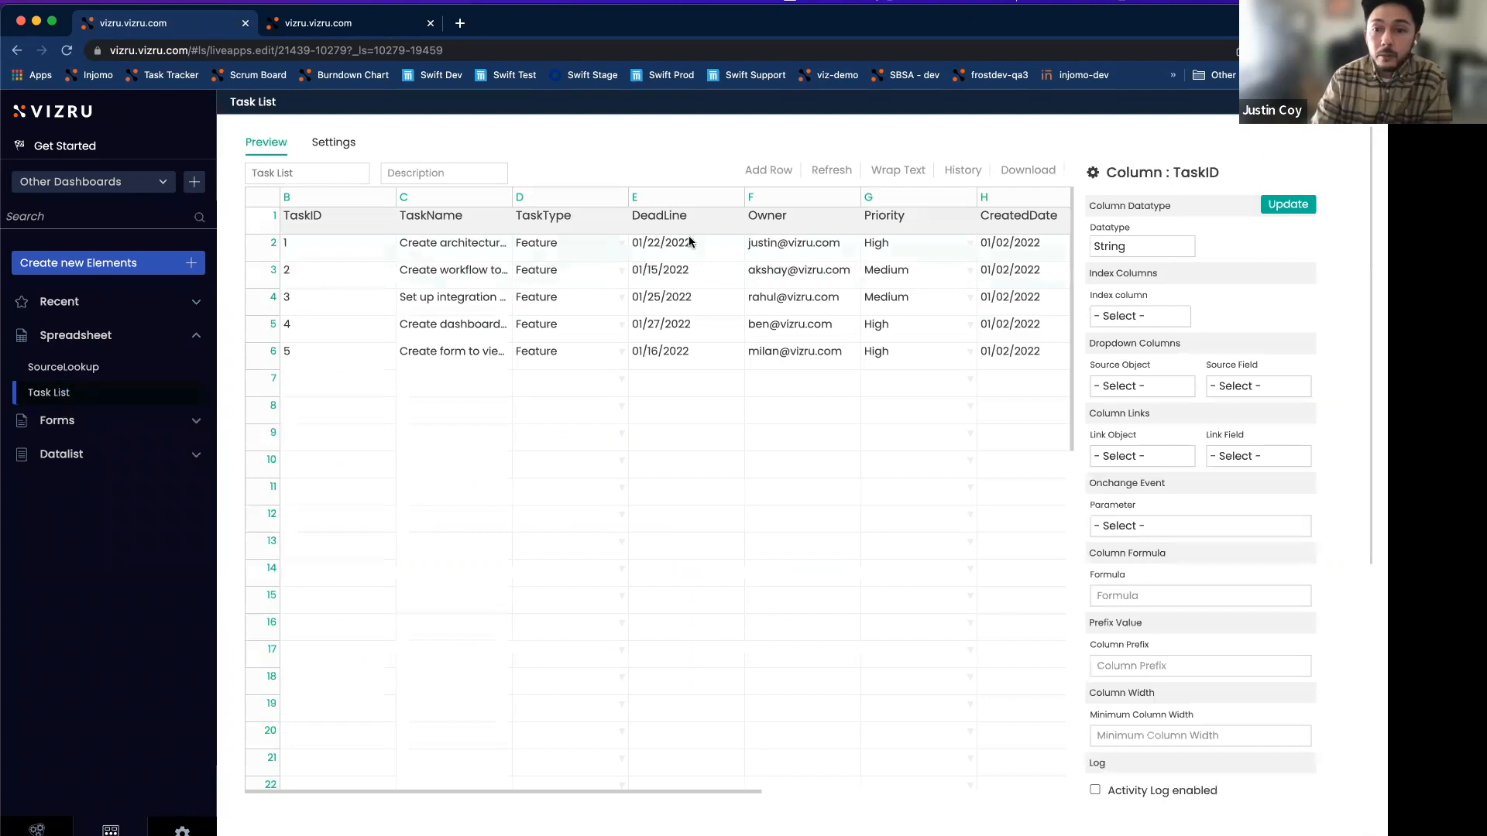
Set the DeadLine column to Date with MM/DD/YYYY format and check its calendar picker.
{"action": "left_click_drag", "start_coordinate": [364, 790], "coordinate": [485, 790]}
{"action": "scroll", "coordinate": [574, 358], "scroll_direction": "right", "scroll_amount": 1}
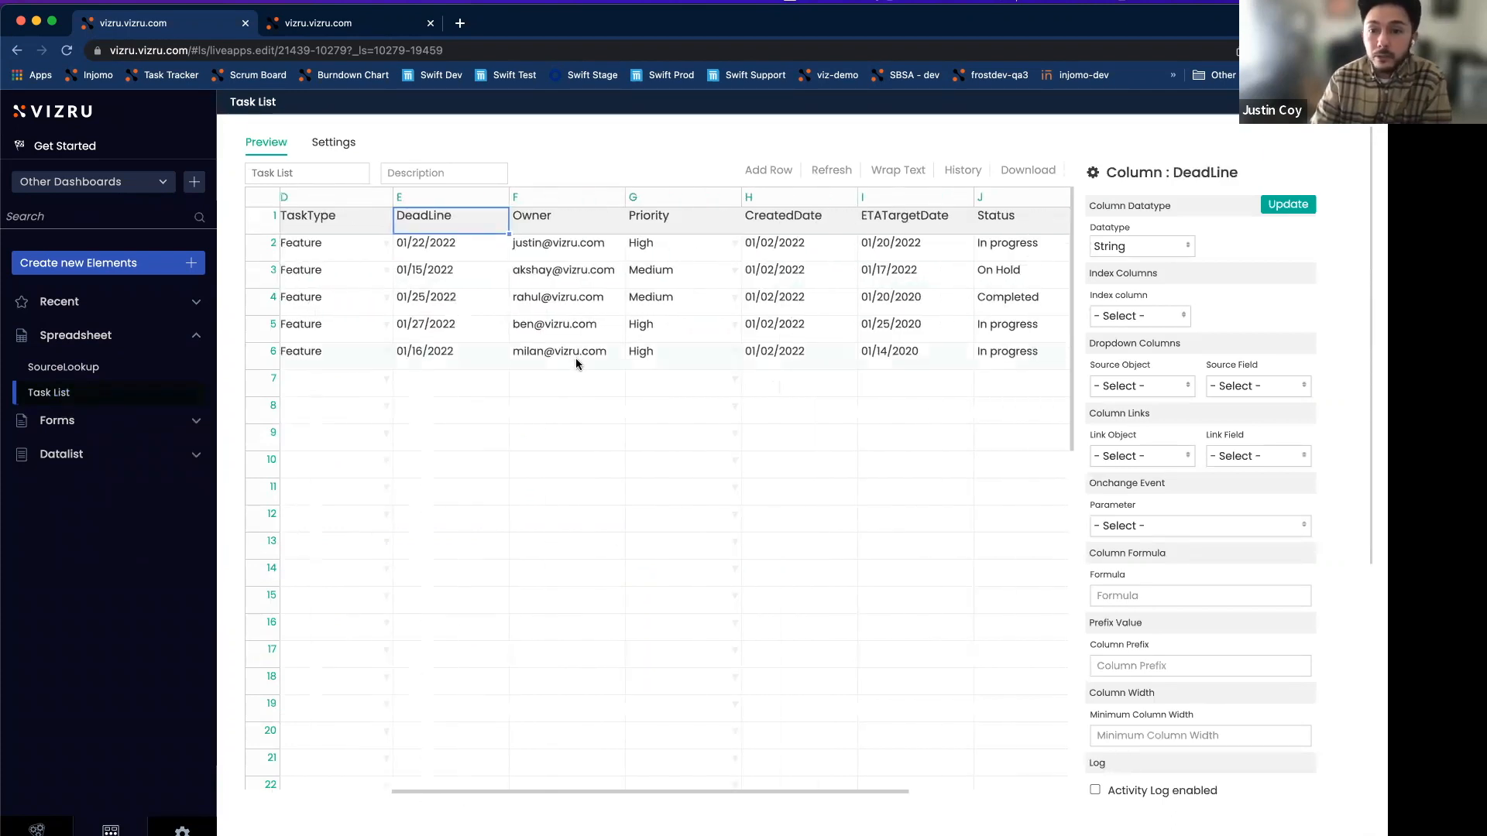
{"action": "left_click", "coordinate": [1168, 249]}
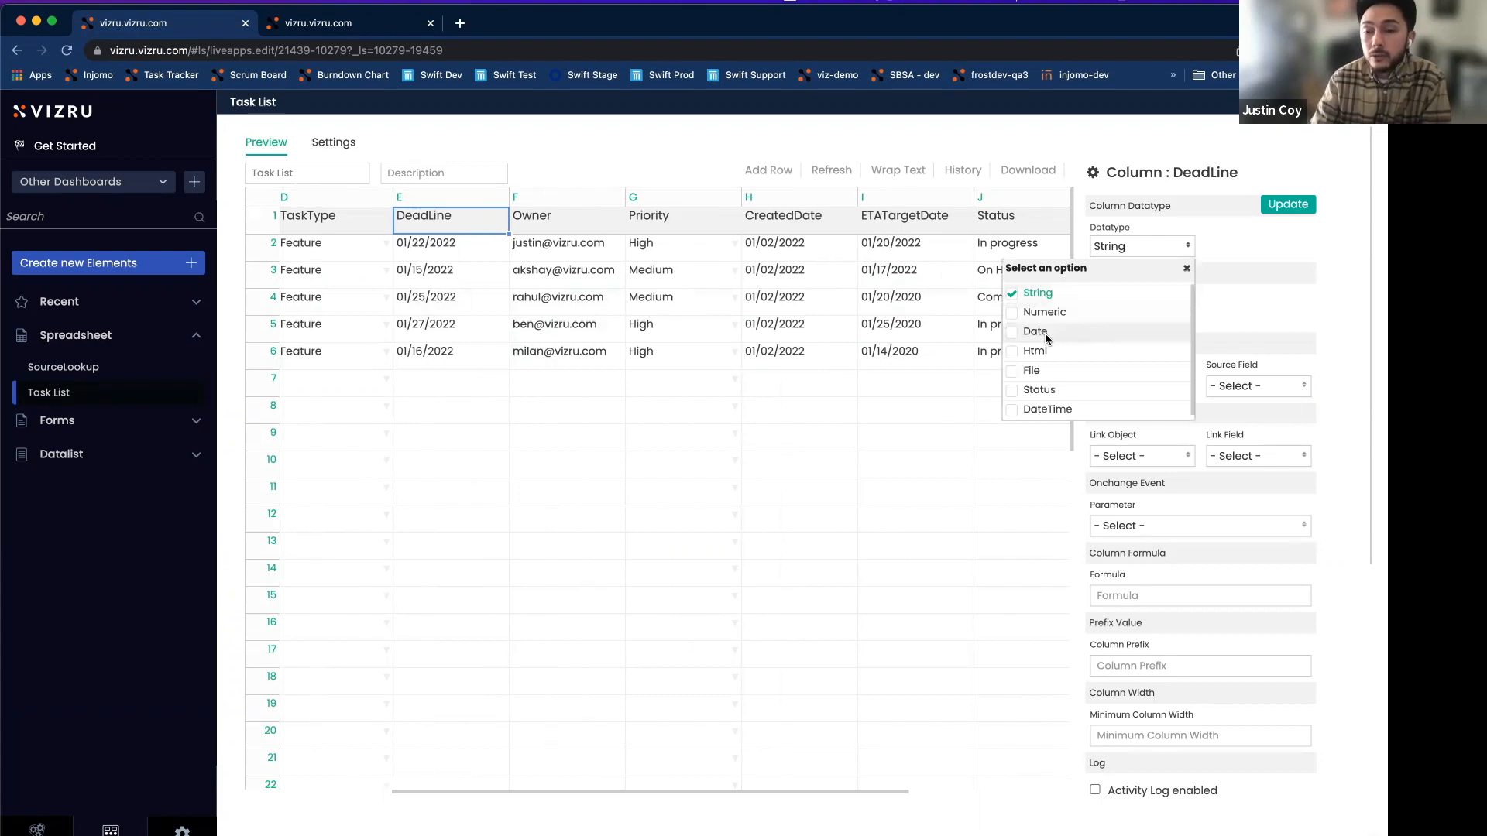
{"action": "left_click", "coordinate": [1036, 333]}
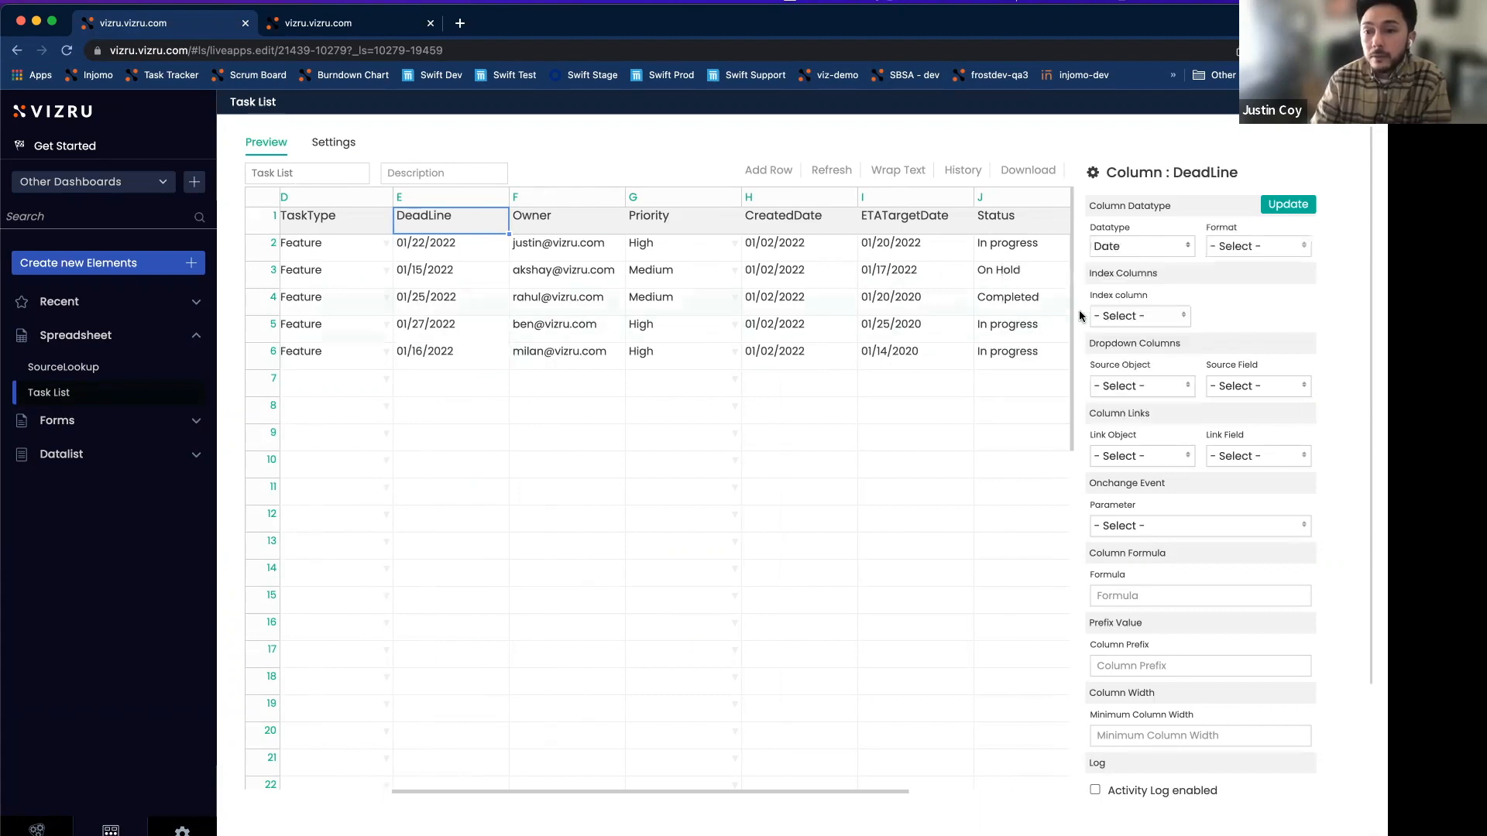
{"action": "left_click", "coordinate": [1239, 246]}
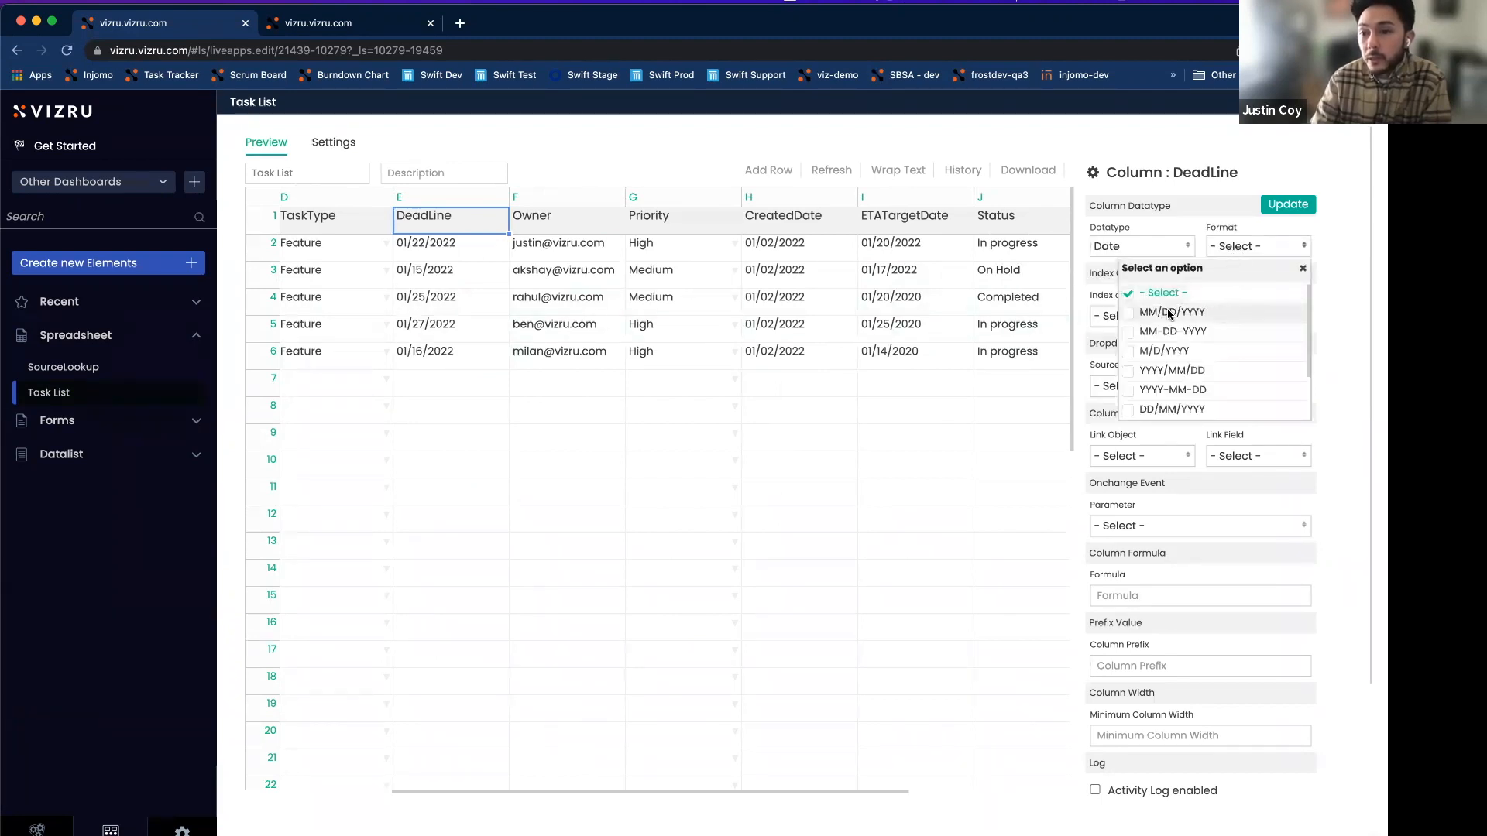
{"action": "left_click", "coordinate": [1126, 312]}
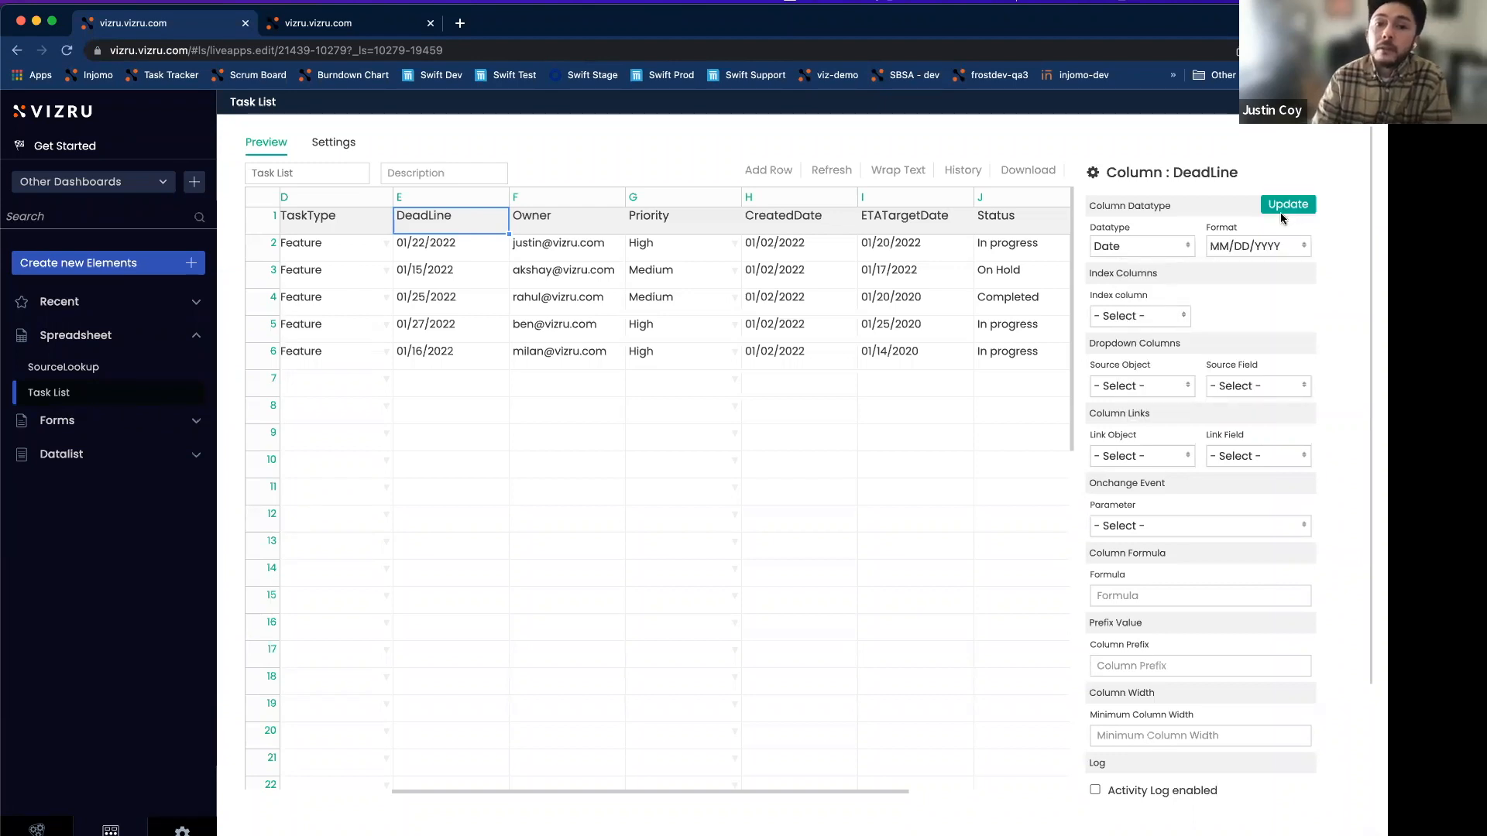
{"action": "left_click", "coordinate": [1283, 214]}
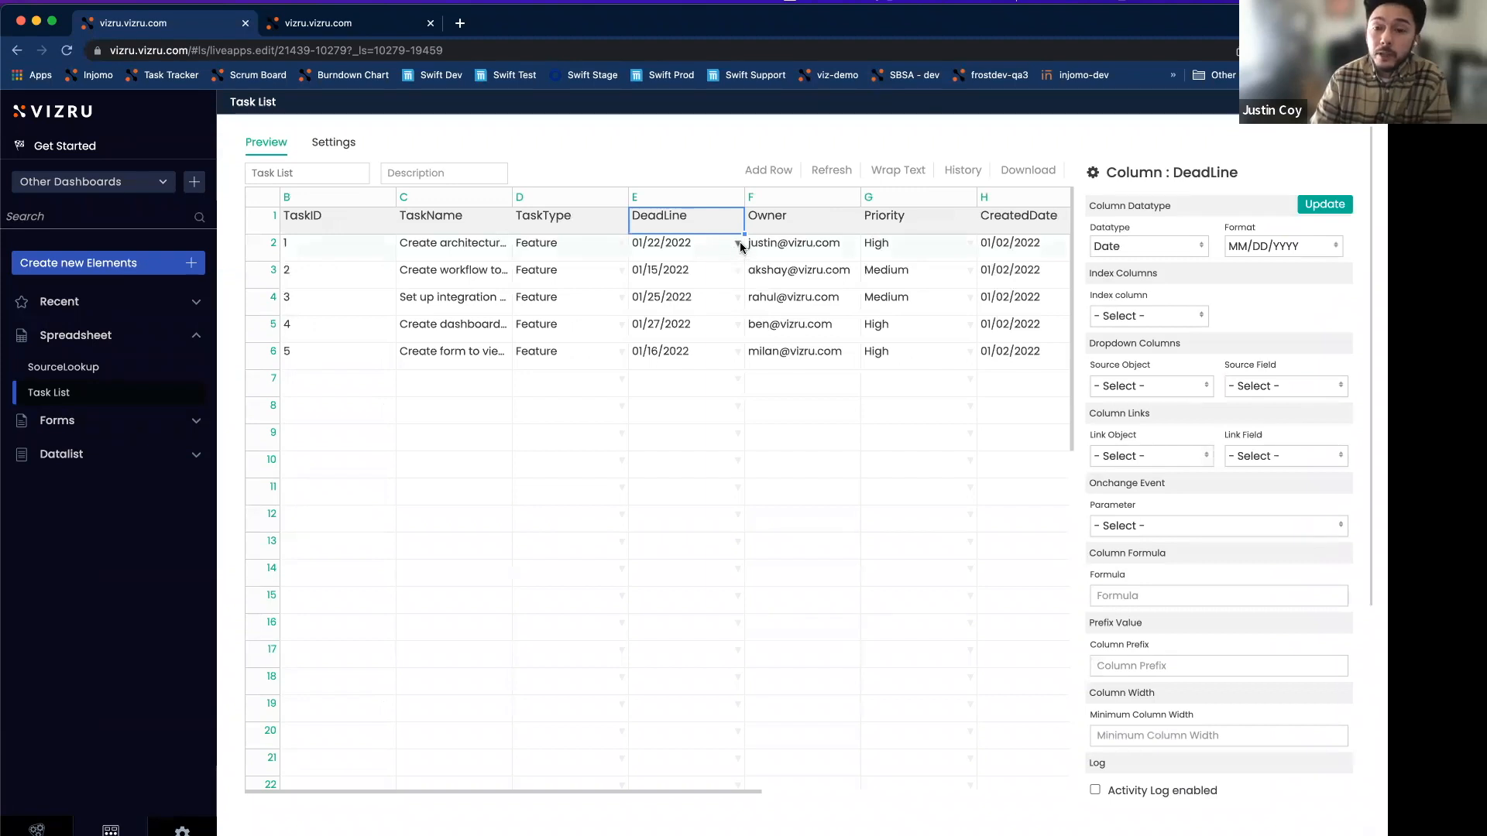
{"action": "left_click", "coordinate": [738, 245]}
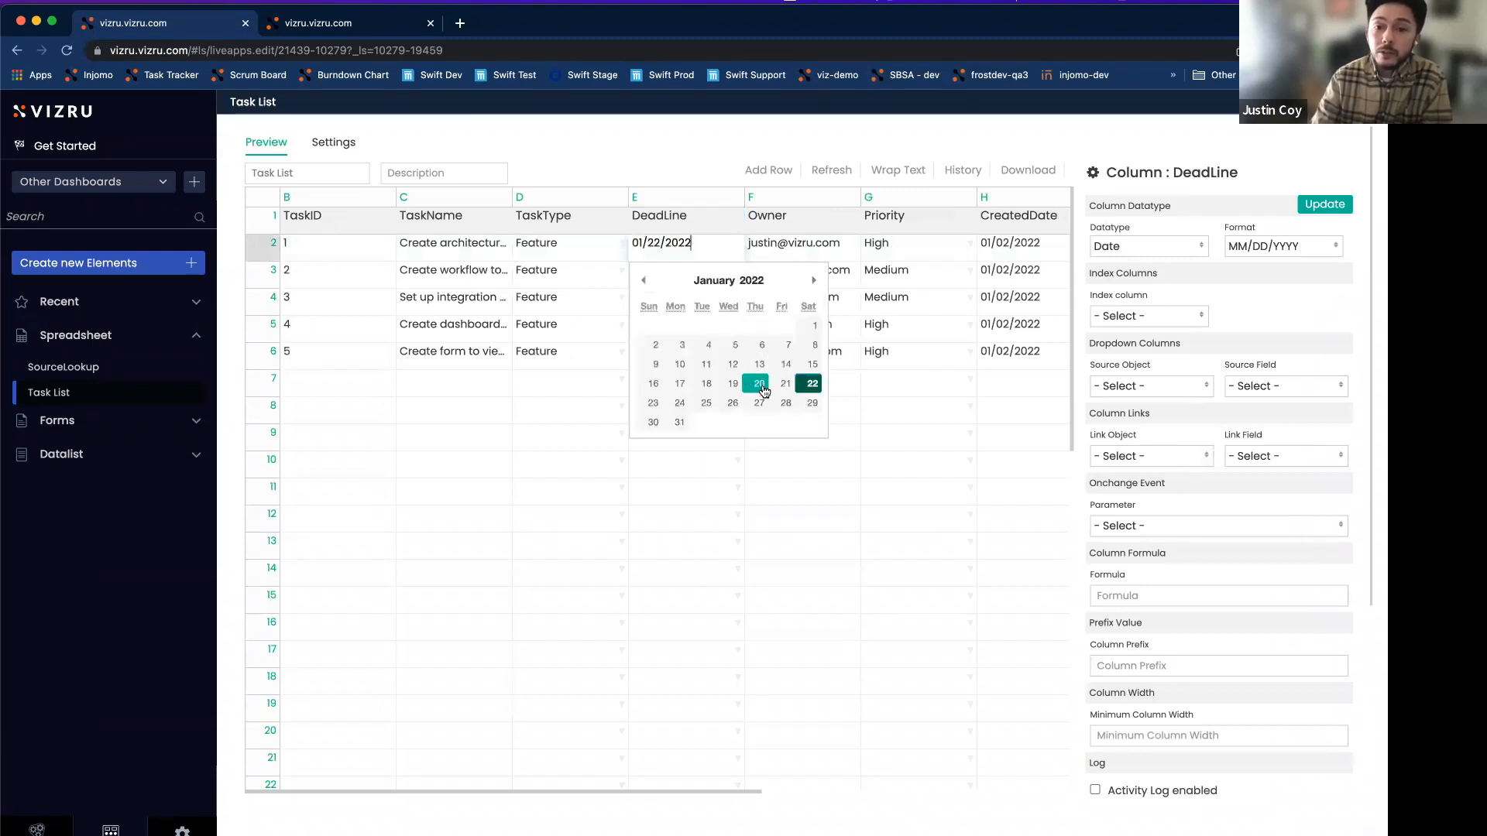
{"action": "left_click", "coordinate": [711, 157]}
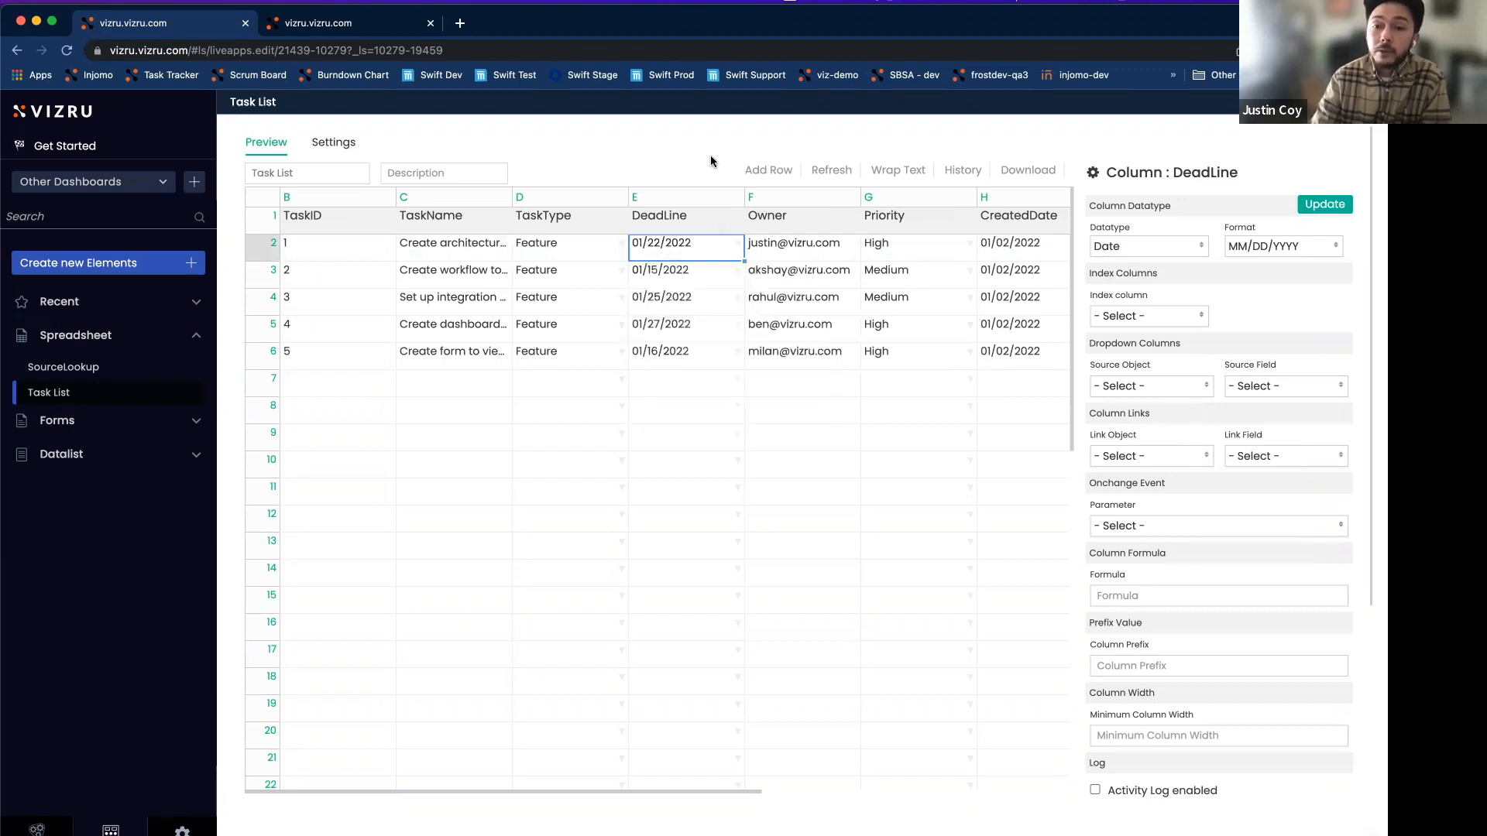
Make the CreatedDate column a Date column in MM/DD/YYYY format.
{"action": "left_click", "coordinate": [1002, 219]}
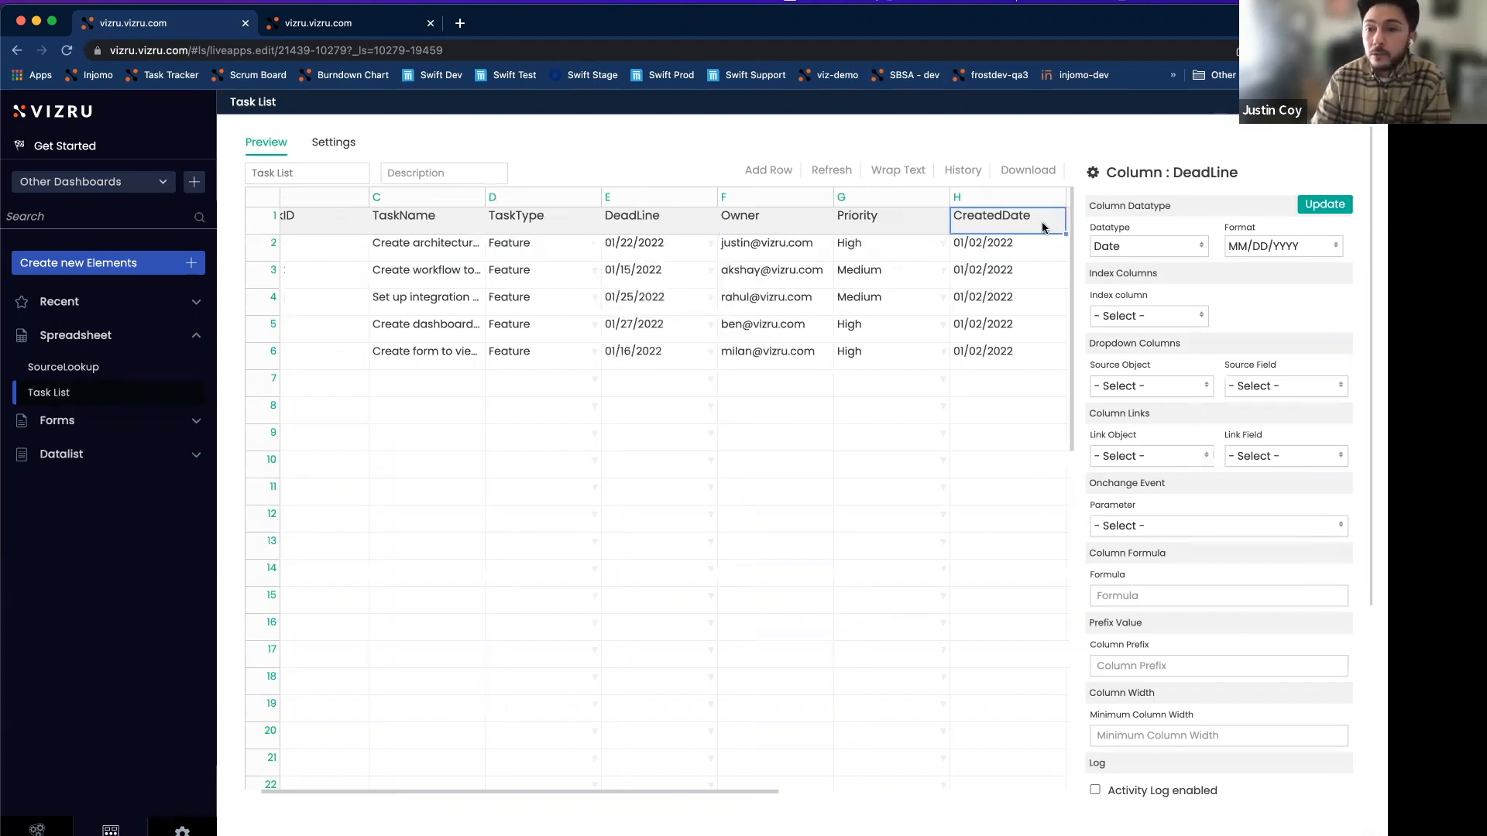
{"action": "left_click", "coordinate": [1150, 248]}
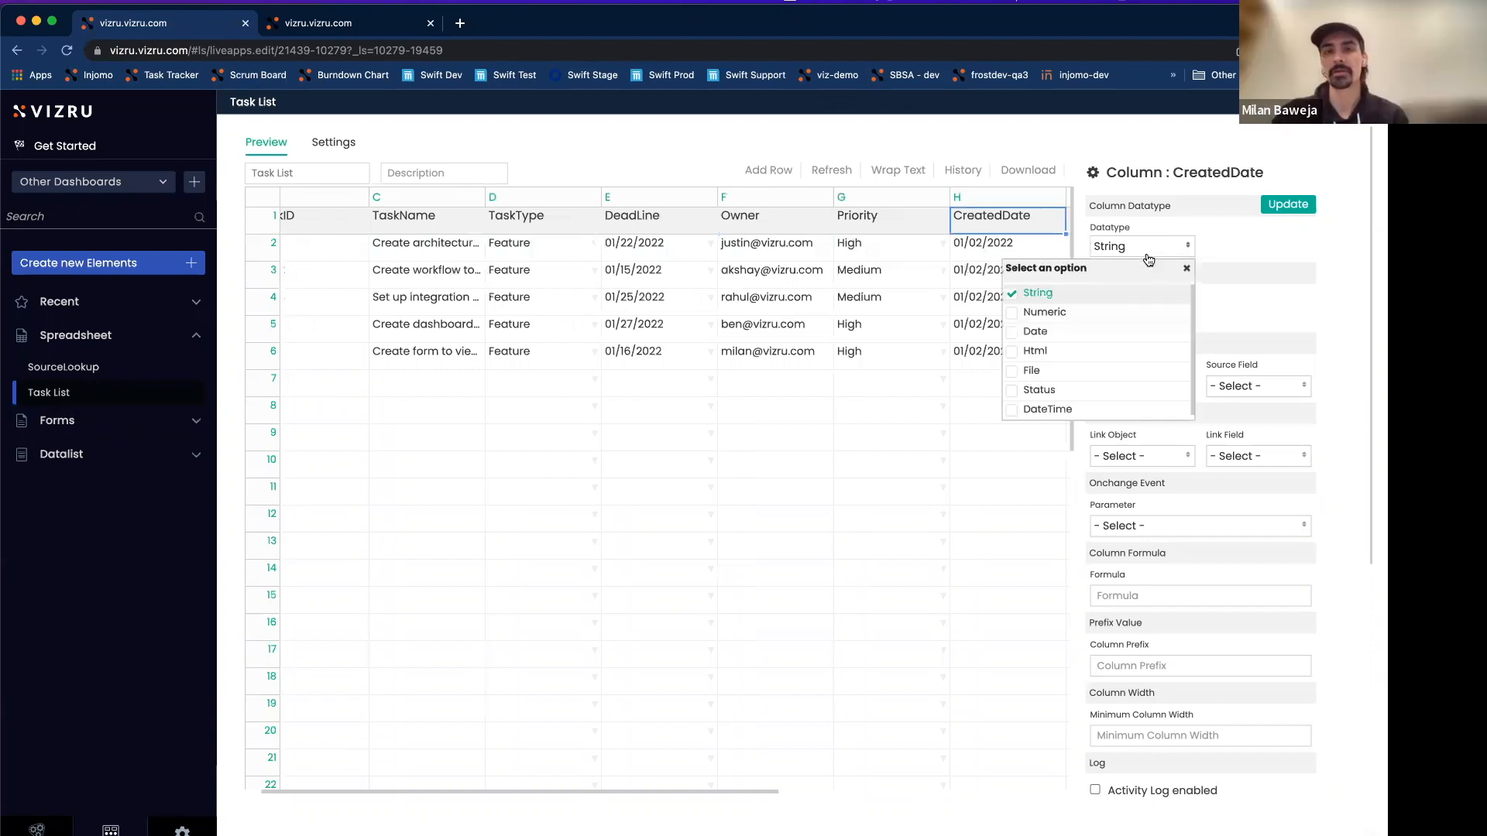
{"action": "left_click", "coordinate": [1035, 331]}
{"action": "left_click", "coordinate": [1231, 258]}
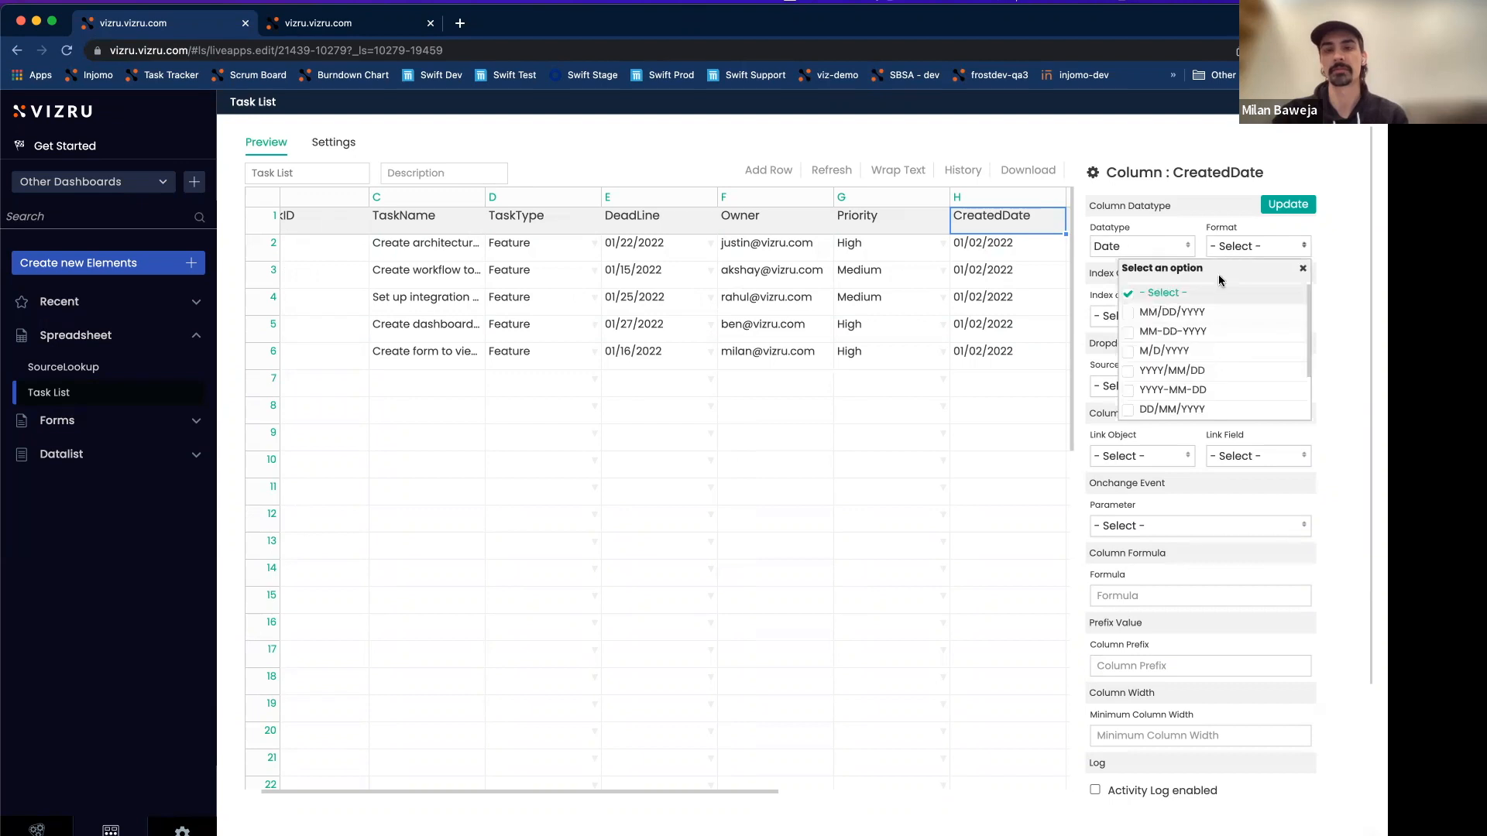
{"action": "left_click", "coordinate": [1182, 311]}
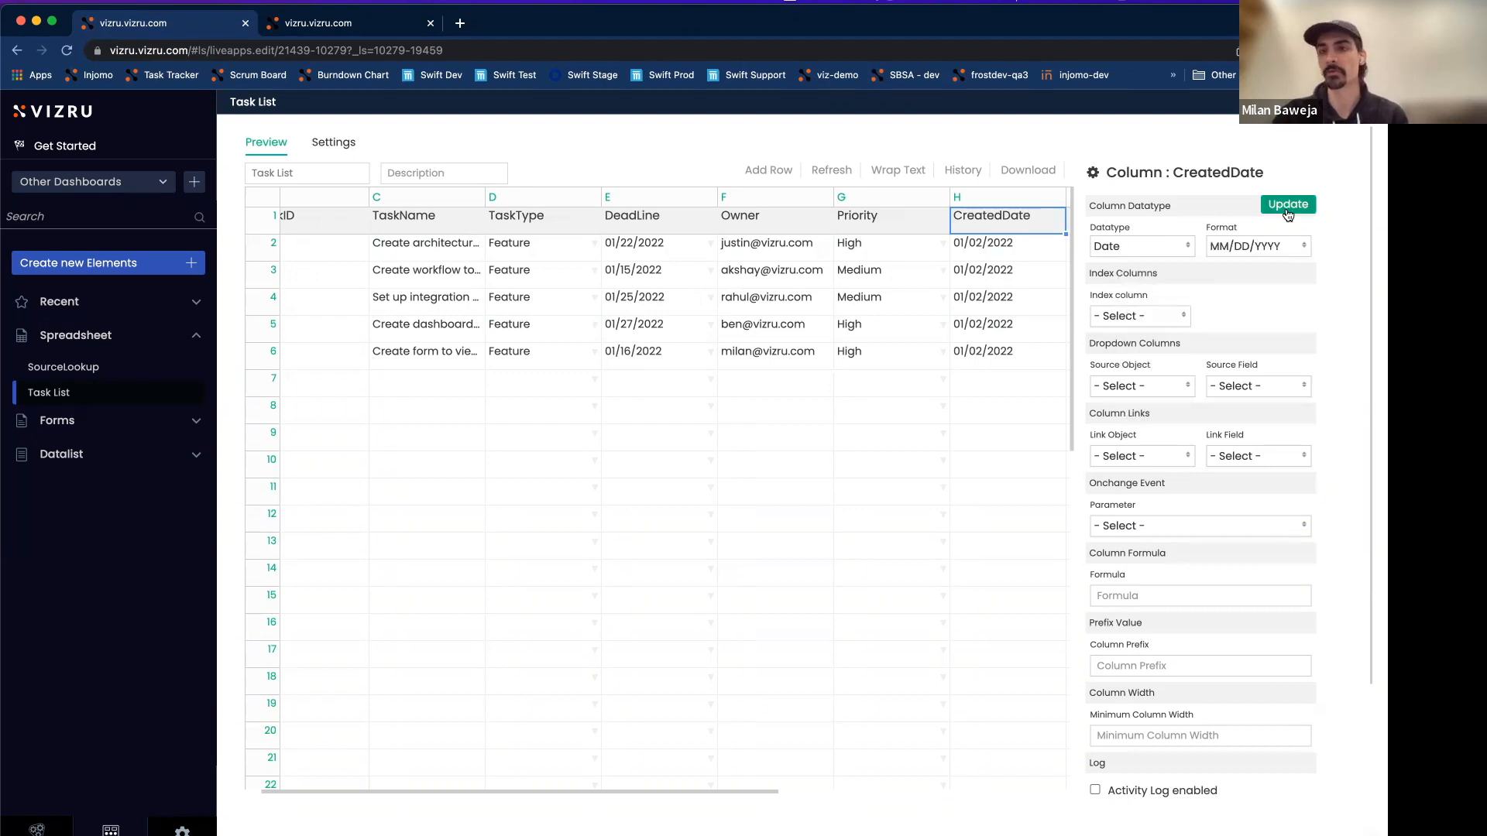
{"action": "left_click", "coordinate": [1276, 208]}
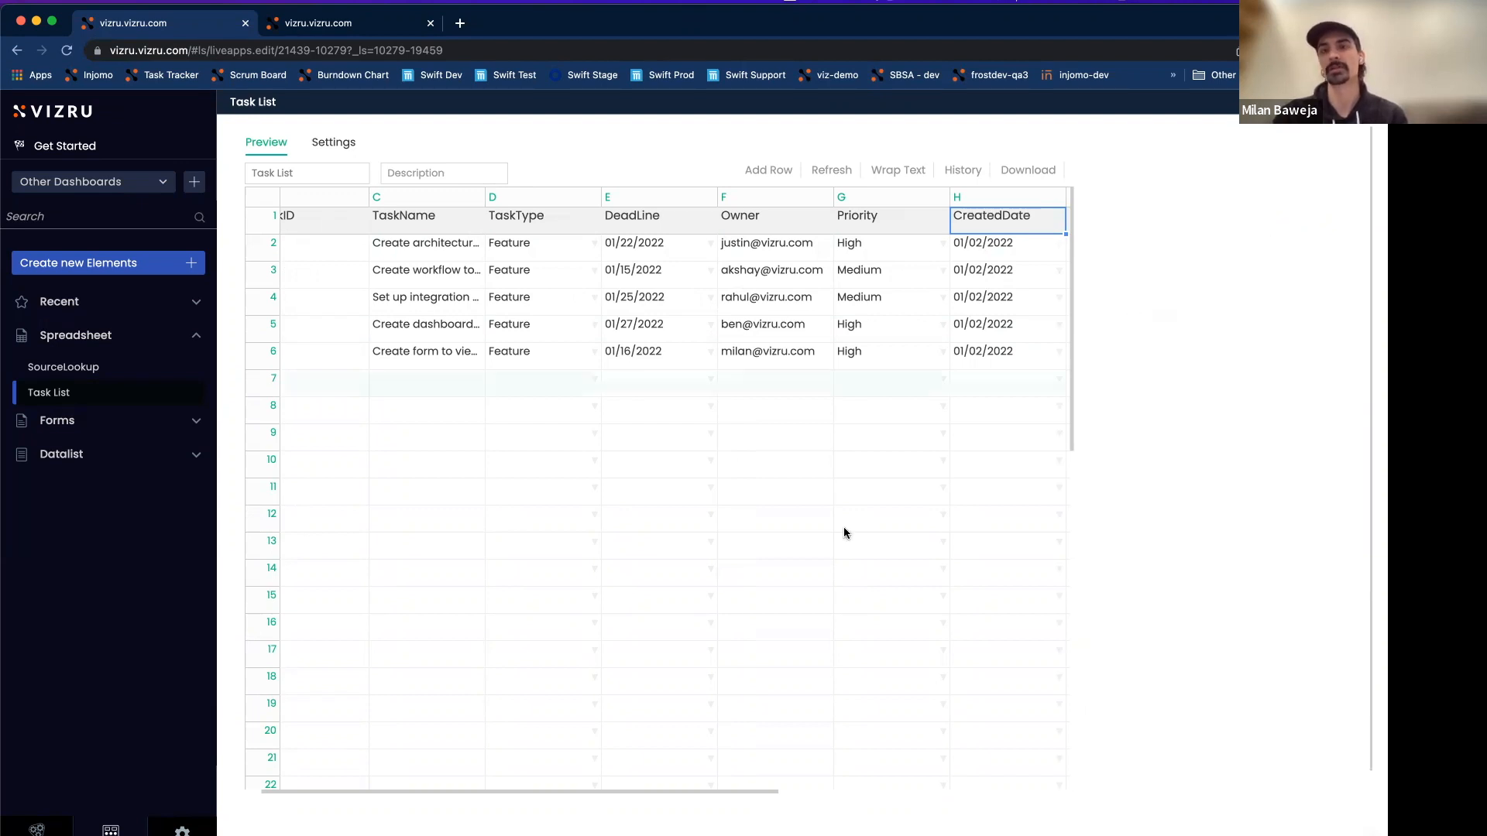
Make the ETATargetDate column a Date column in MM/DD/YYYY format.
{"action": "left_click_drag", "start_coordinate": [589, 788], "coordinate": [763, 787]}
{"action": "left_click", "coordinate": [815, 225]}
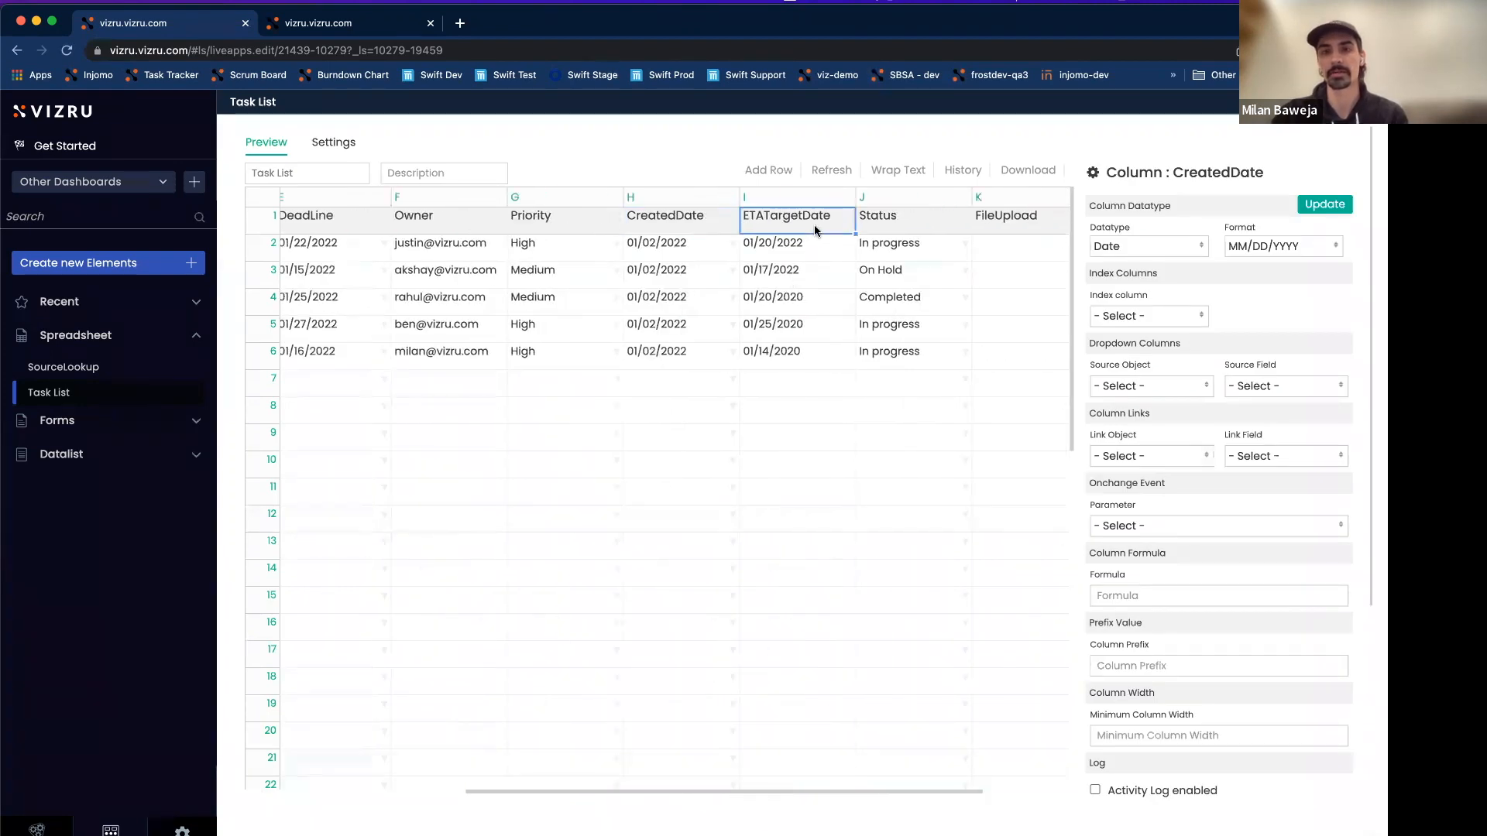
{"action": "left_click", "coordinate": [1133, 252]}
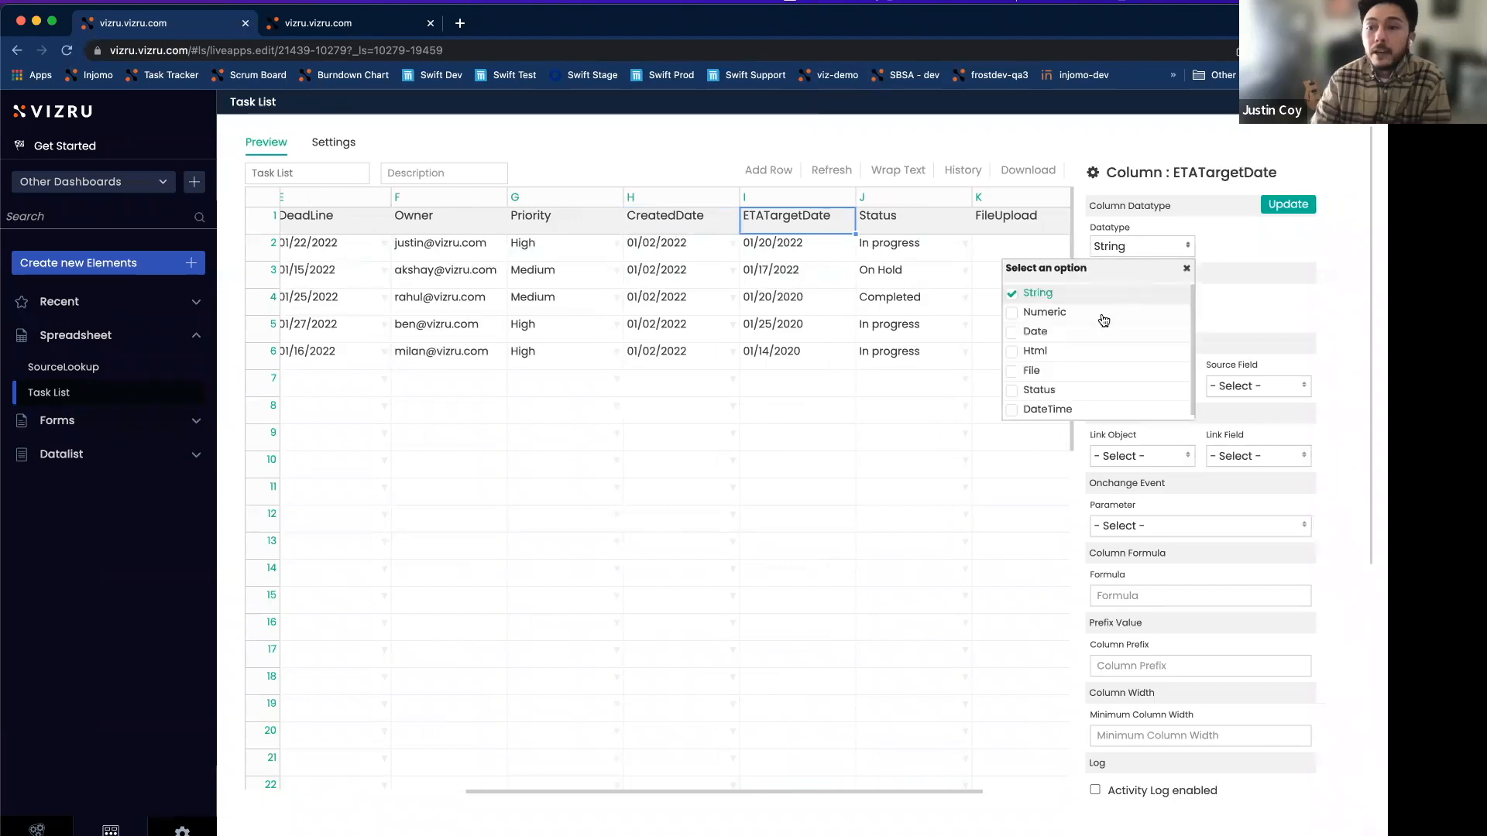
{"action": "left_click", "coordinate": [1015, 333]}
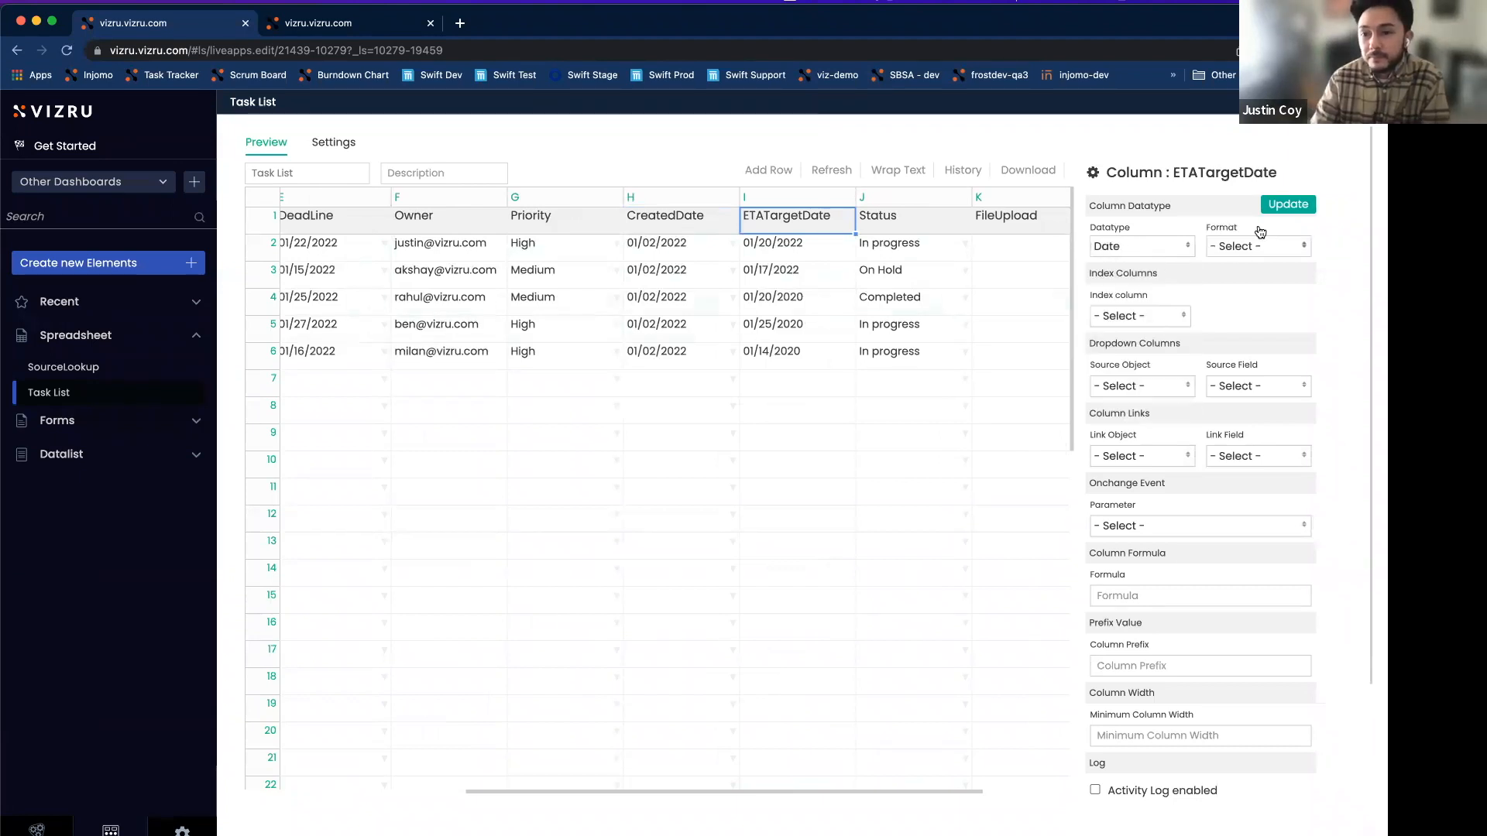
{"action": "left_click", "coordinate": [1246, 249]}
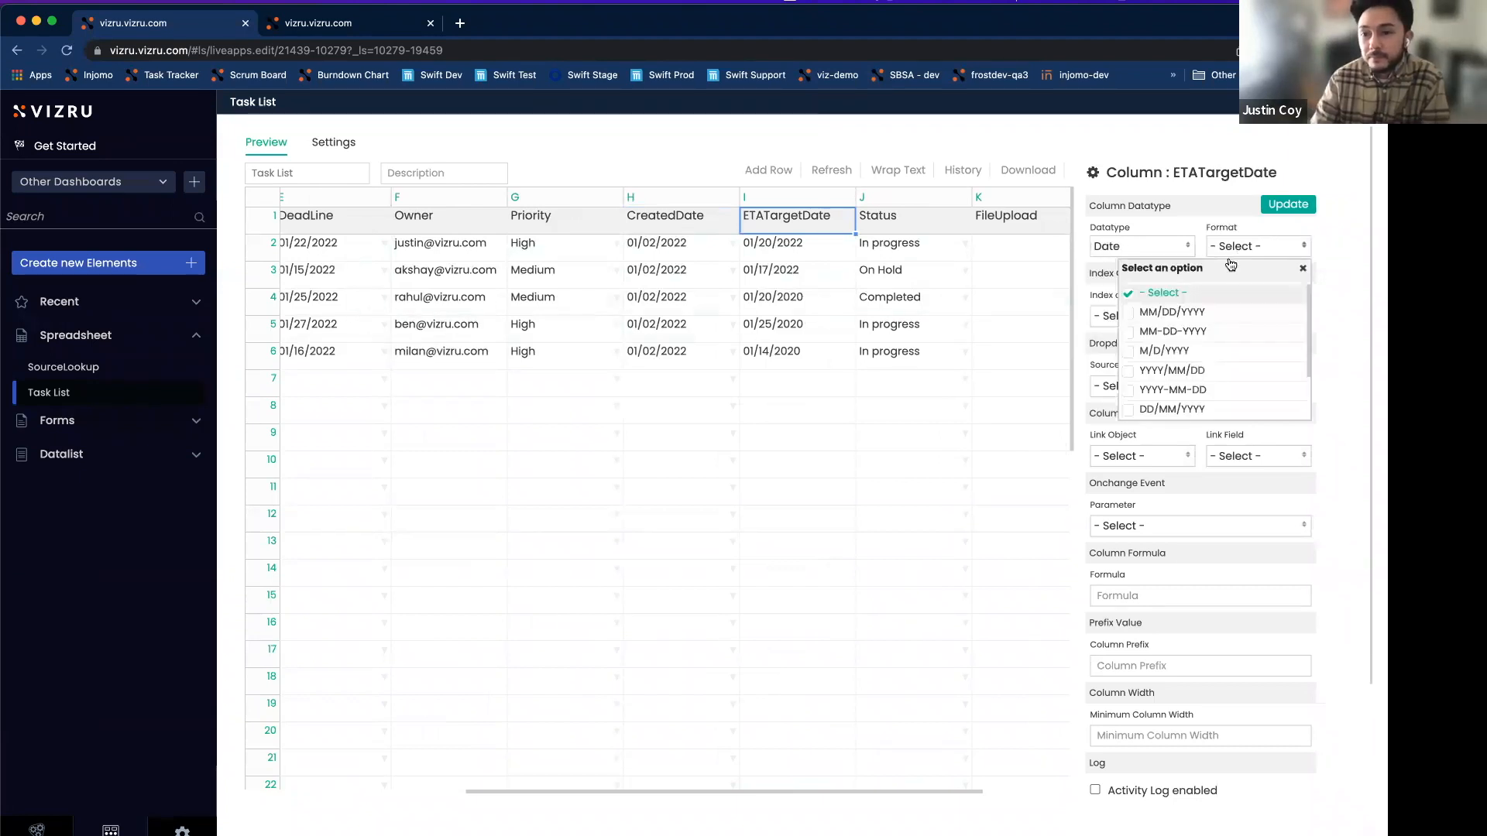
{"action": "left_click", "coordinate": [1171, 310]}
{"action": "left_click", "coordinate": [1286, 206]}
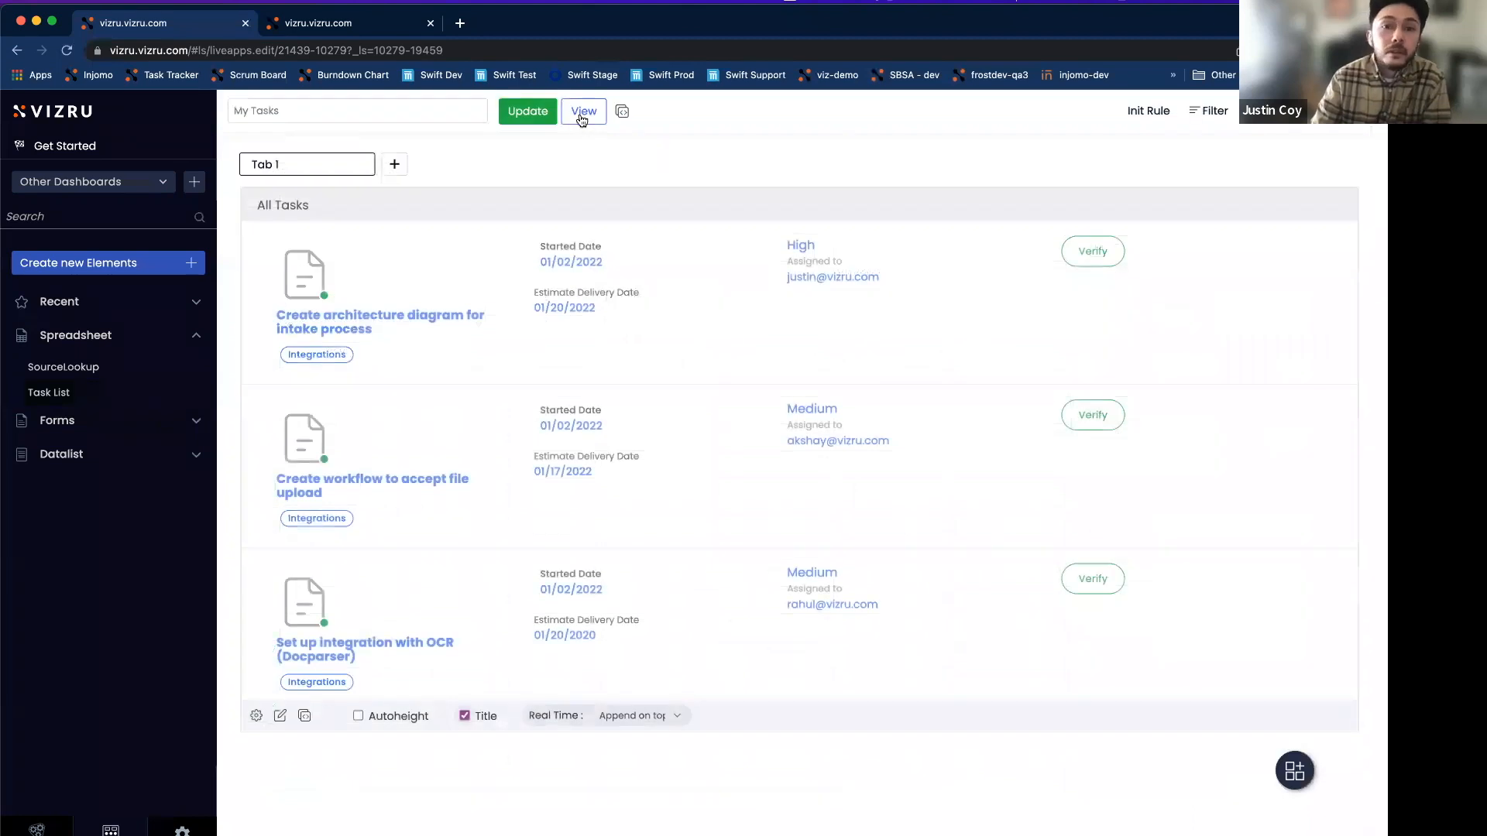
Open a blank task form in the live app and set Created Date to 02/03/2022.
{"action": "left_click", "coordinate": [581, 114]}
{"action": "left_click", "coordinate": [375, 177]}
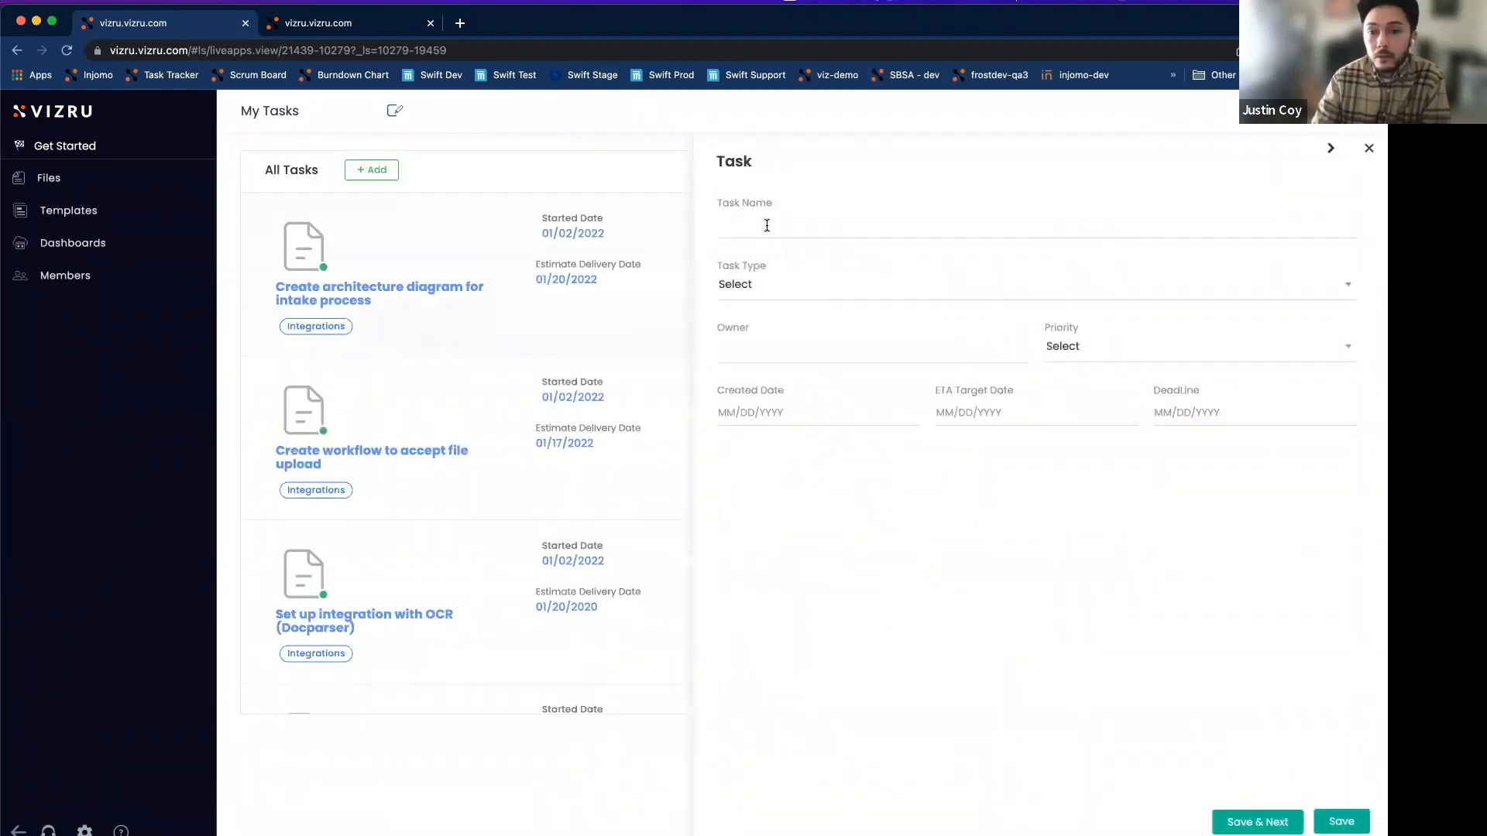
{"action": "left_click", "coordinate": [776, 409]}
{"action": "type", "text": "02"}
{"action": "key", "text": "BackSpace"}
{"action": "key", "text": "BackSpace"}
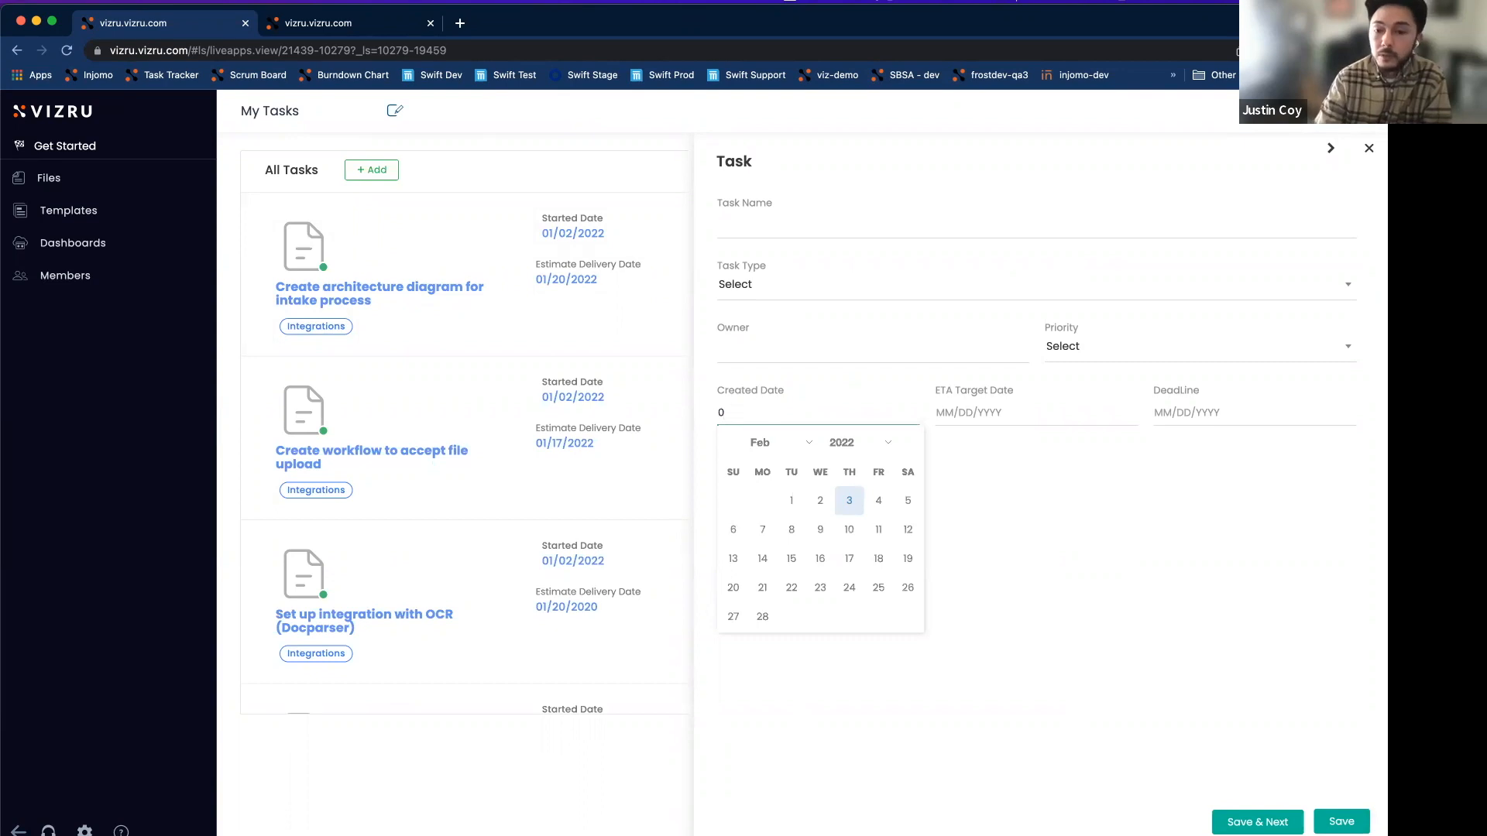
{"action": "left_click", "coordinate": [796, 451]}
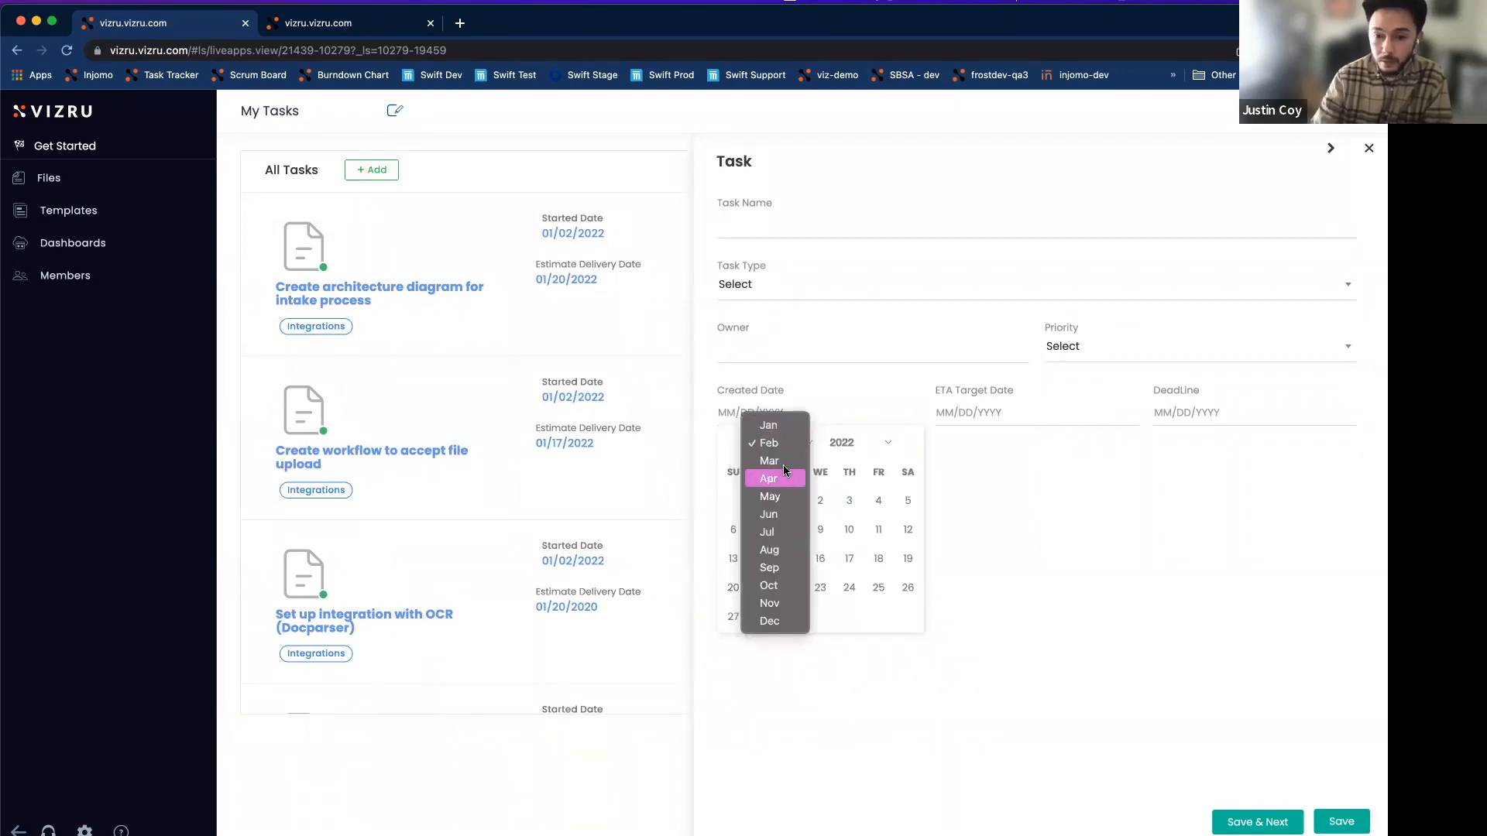
{"action": "left_click", "coordinate": [861, 443]}
{"action": "left_click", "coordinate": [852, 441]}
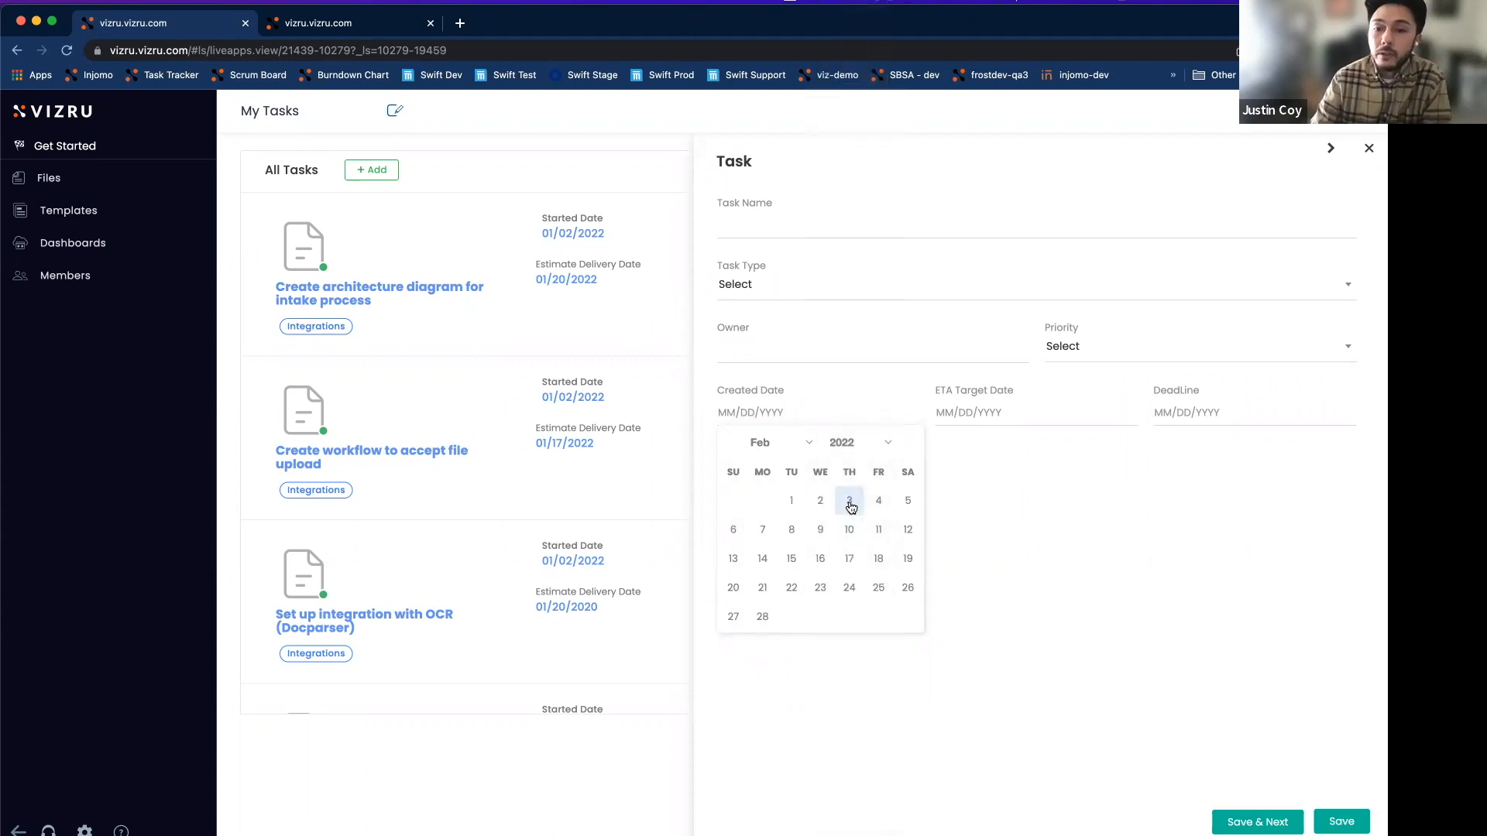
{"action": "left_click", "coordinate": [849, 504]}
Set ETA Target Date to 02/16/2022 and DeadLine to 02/18/2022.
{"action": "left_click", "coordinate": [958, 415]}
{"action": "left_click", "coordinate": [1038, 556]}
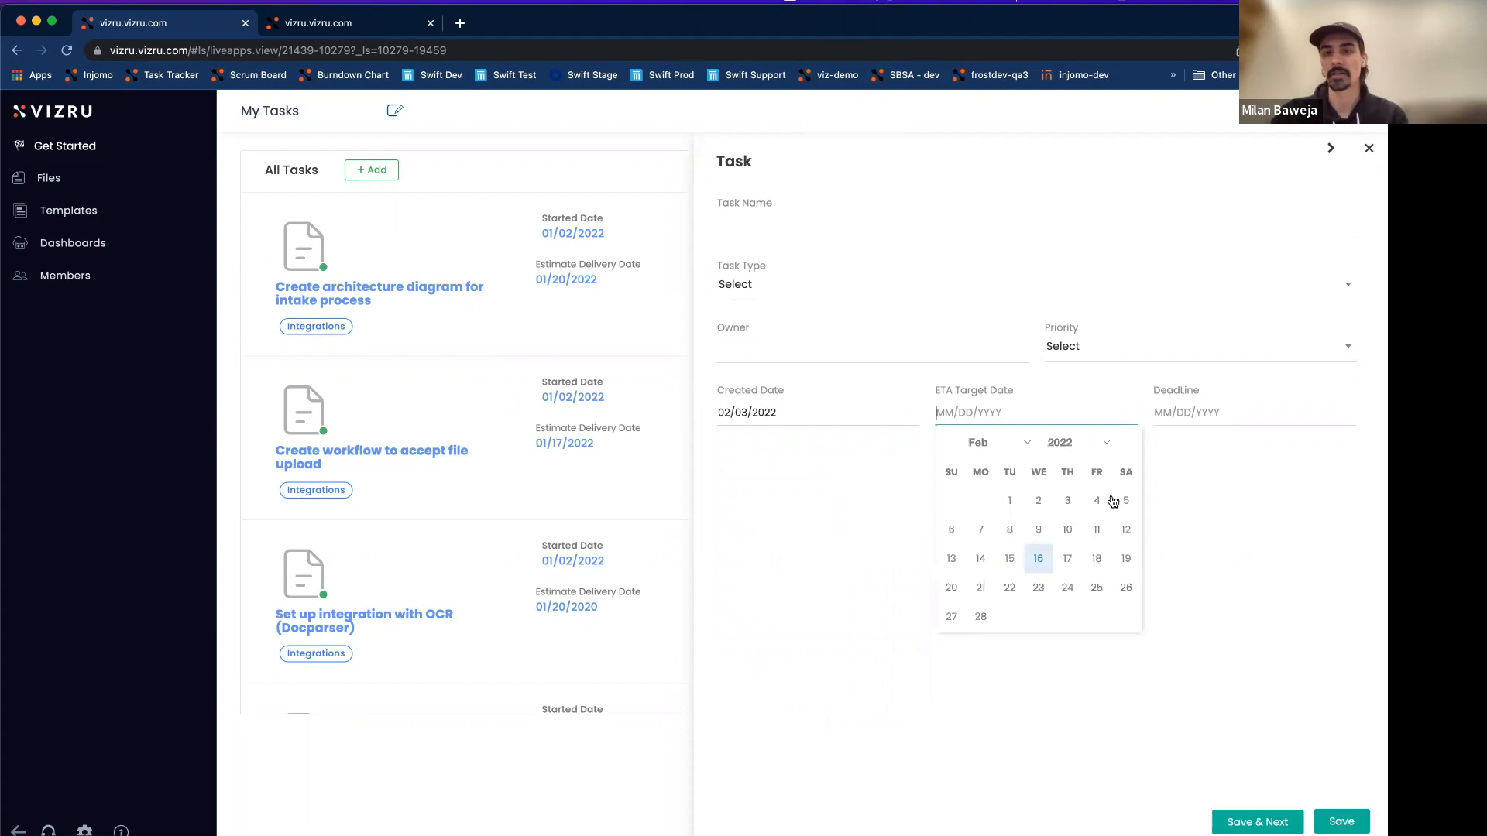
{"action": "left_click", "coordinate": [1183, 413]}
{"action": "left_click", "coordinate": [1315, 559]}
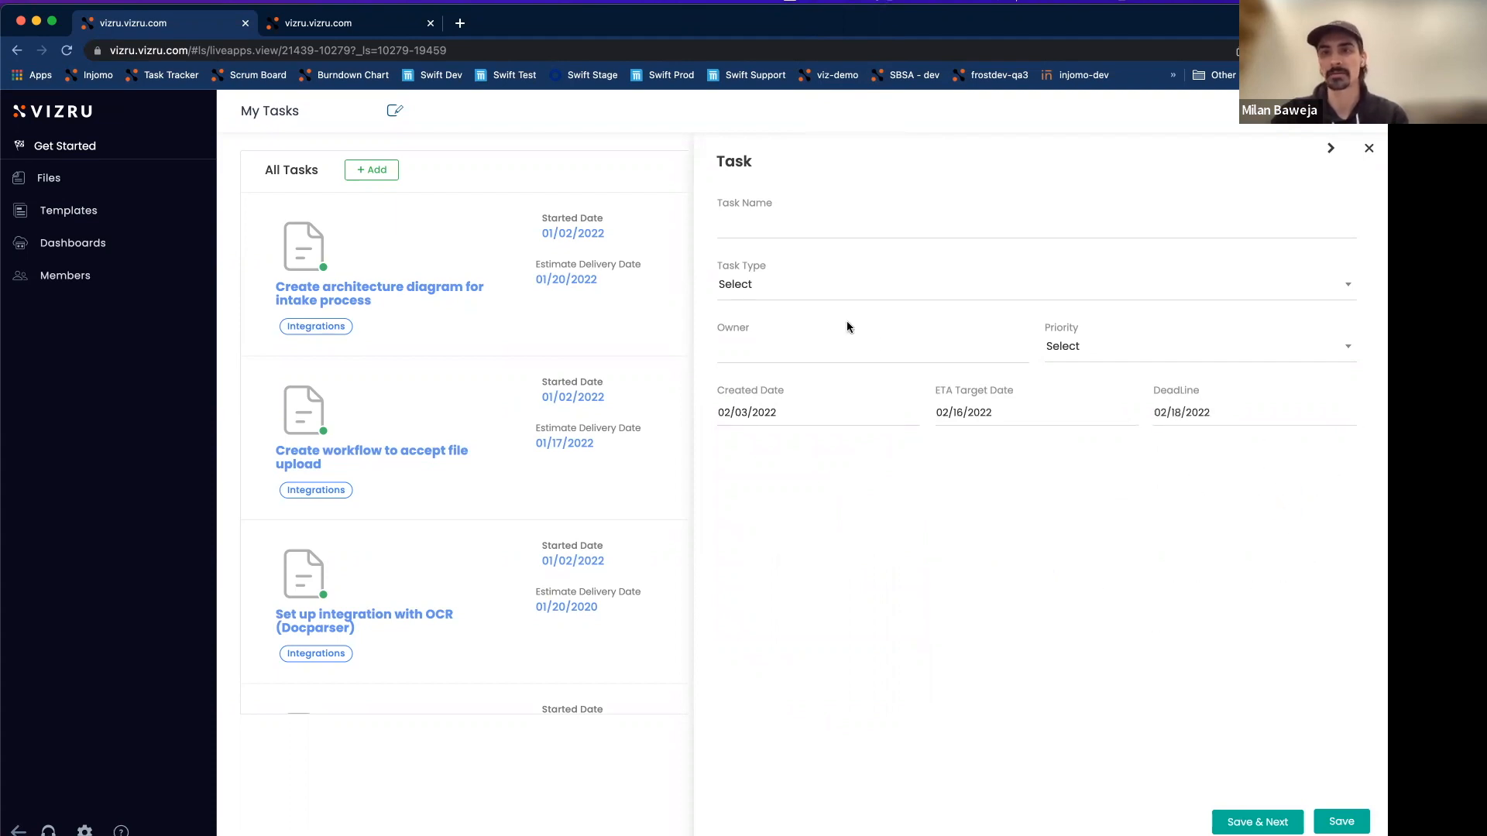
Enter 'Test task', type Enhancement, the owner's e-mail and Medium priority, then save.
{"action": "left_click", "coordinate": [782, 223]}
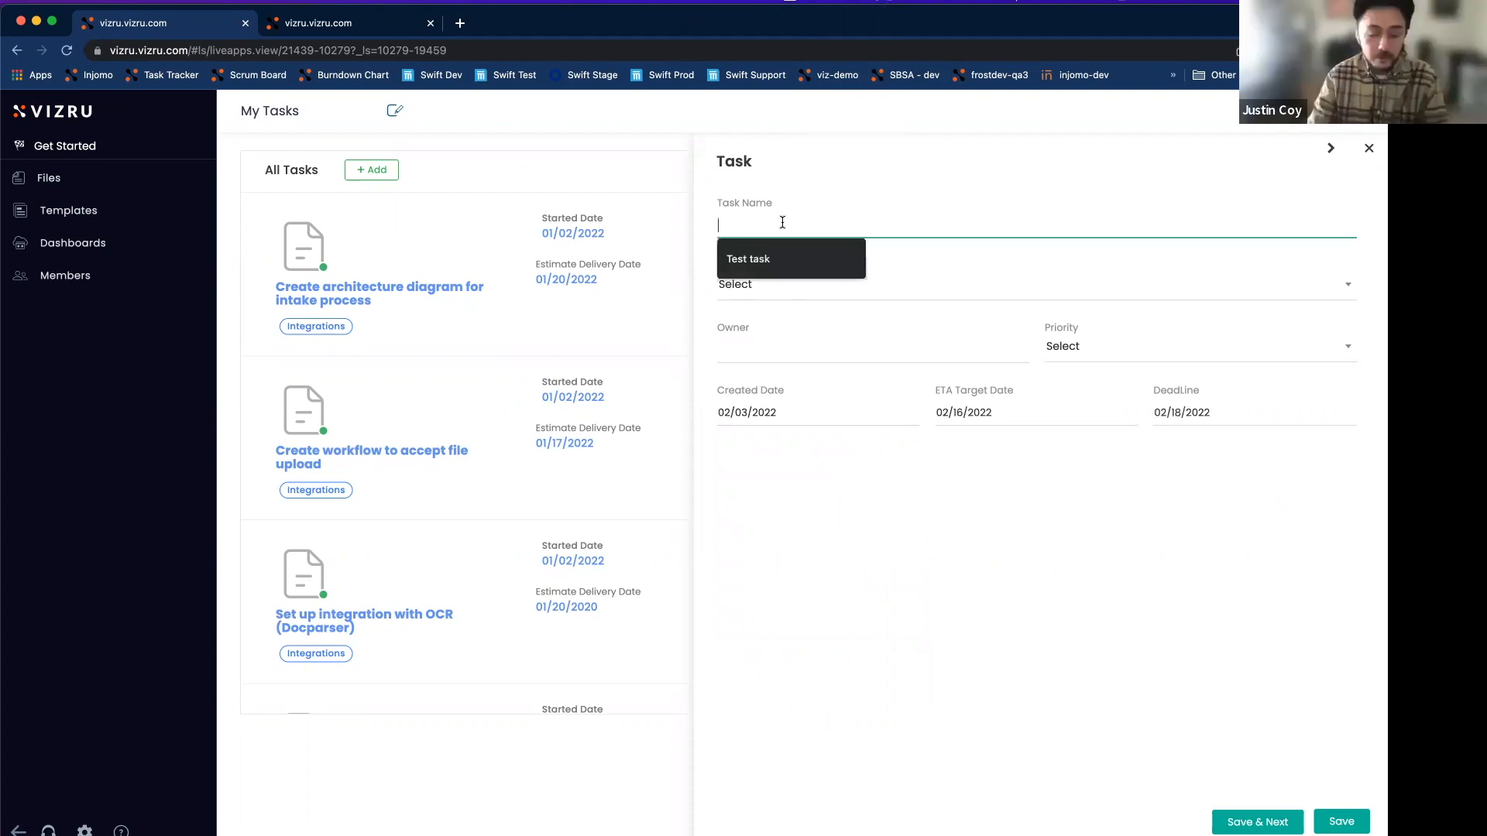
{"action": "left_click", "coordinate": [771, 261]}
{"action": "left_click", "coordinate": [772, 286]}
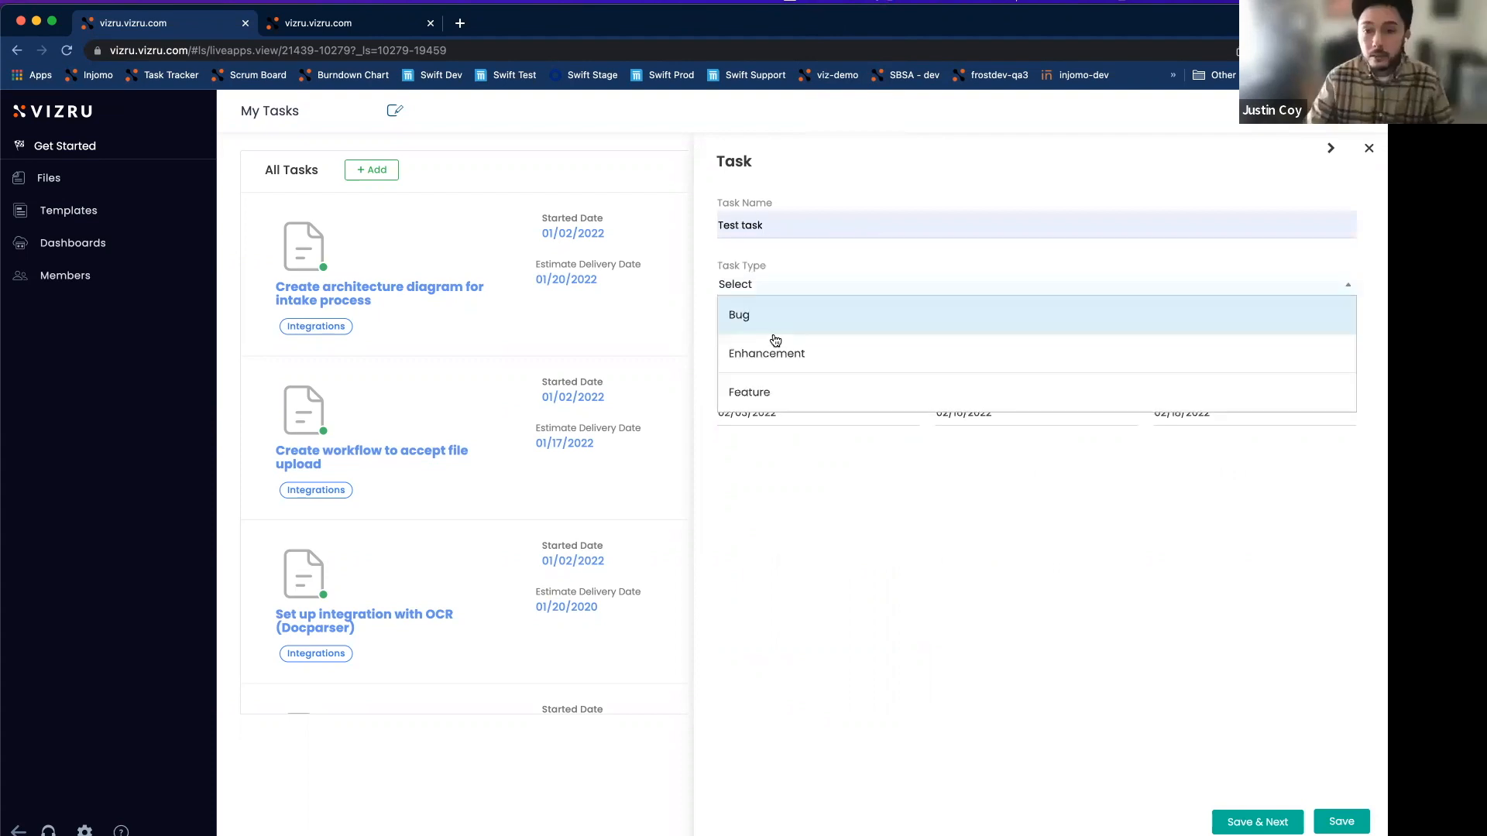
{"action": "left_click", "coordinate": [779, 353]}
{"action": "left_click", "coordinate": [775, 348]}
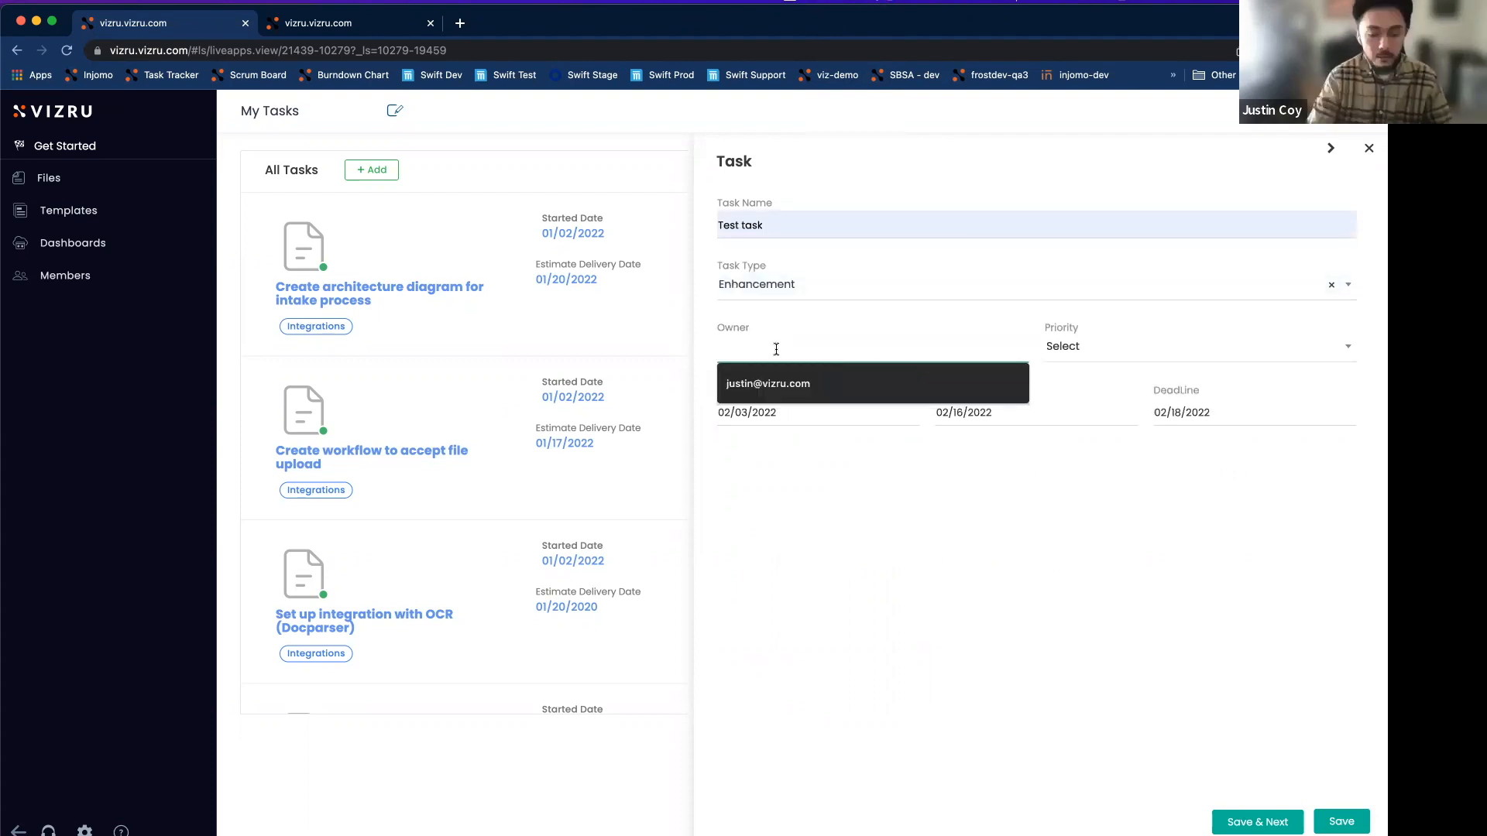
{"action": "left_click", "coordinate": [781, 379]}
{"action": "left_click", "coordinate": [1108, 345]}
{"action": "left_click", "coordinate": [1098, 408]}
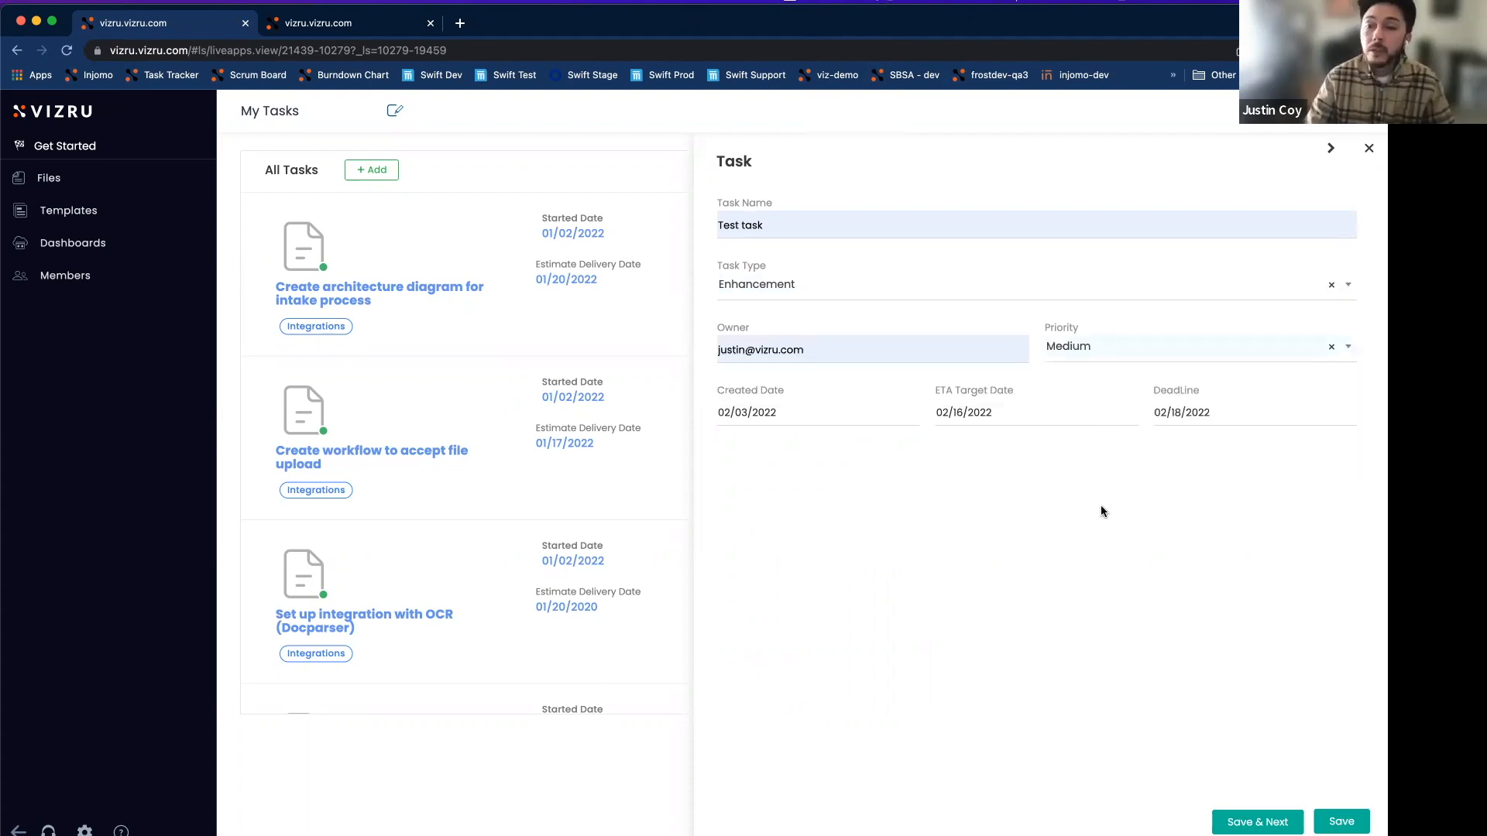
{"action": "left_click", "coordinate": [1350, 824]}
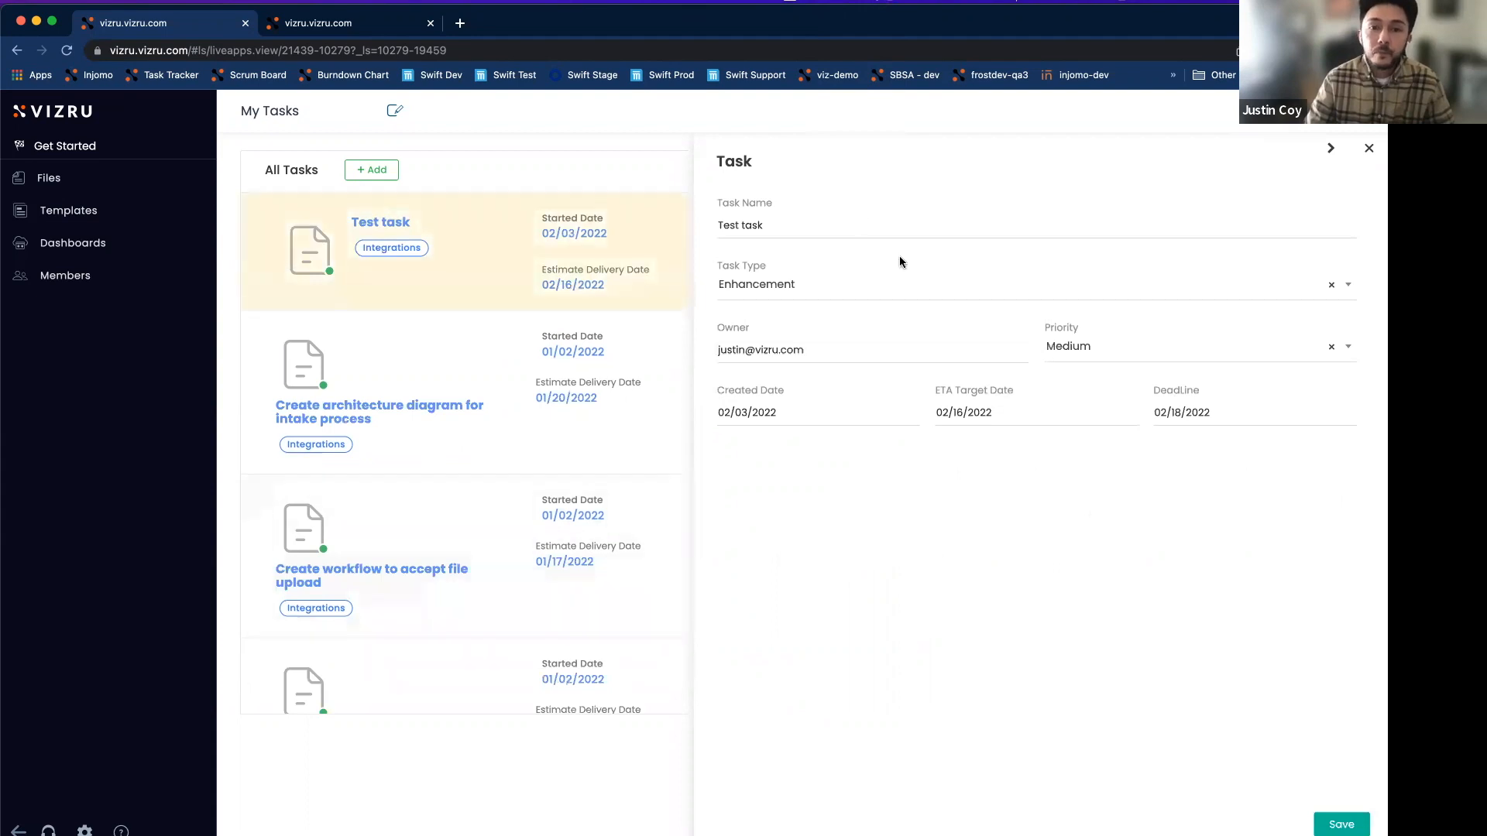
Close the Task side panel to reveal the All Tasks list.
{"action": "left_click", "coordinate": [1369, 148]}
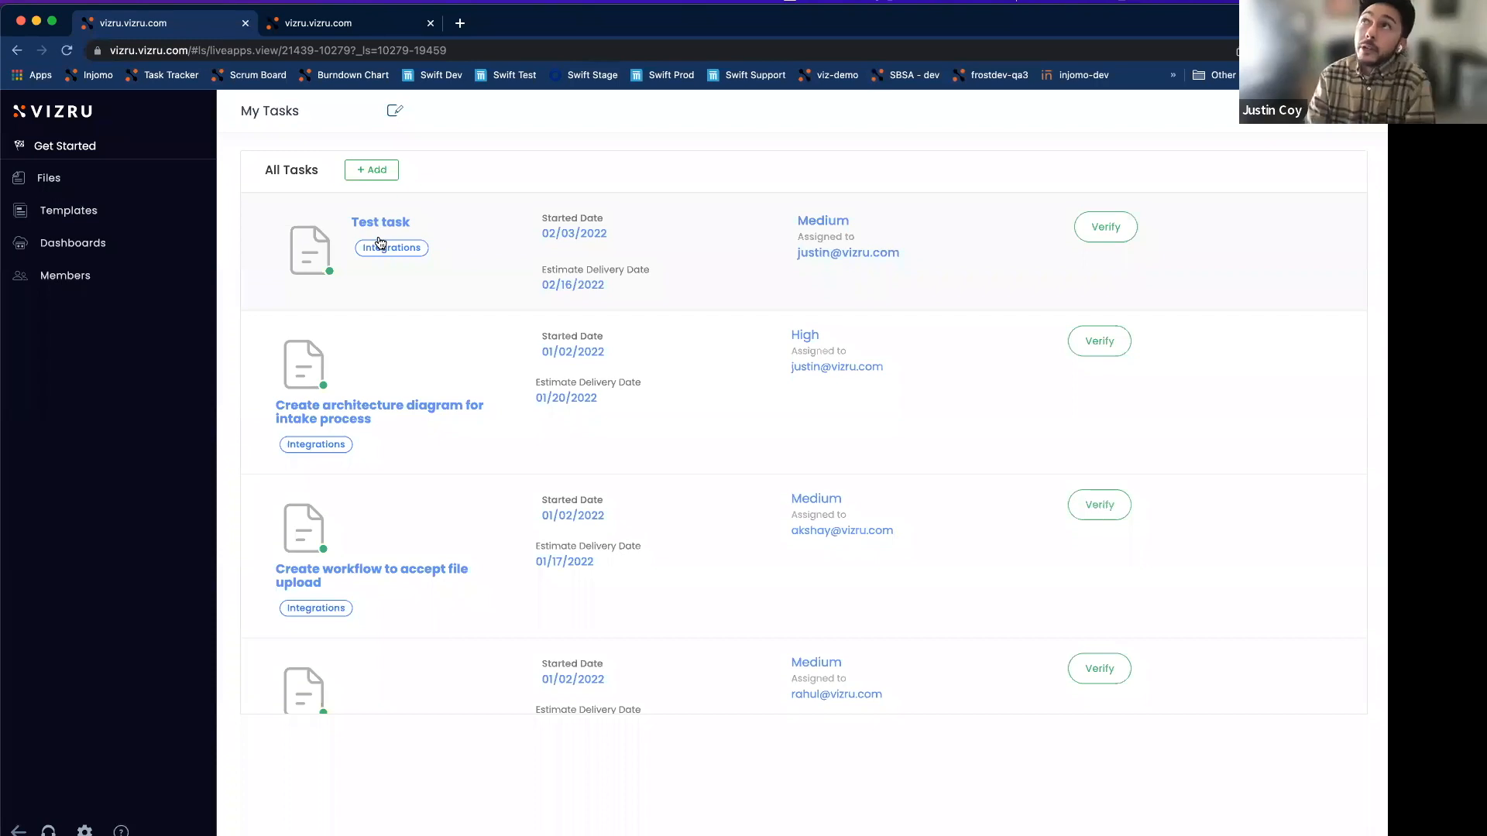
{"action": "left_click", "coordinate": [372, 175]}
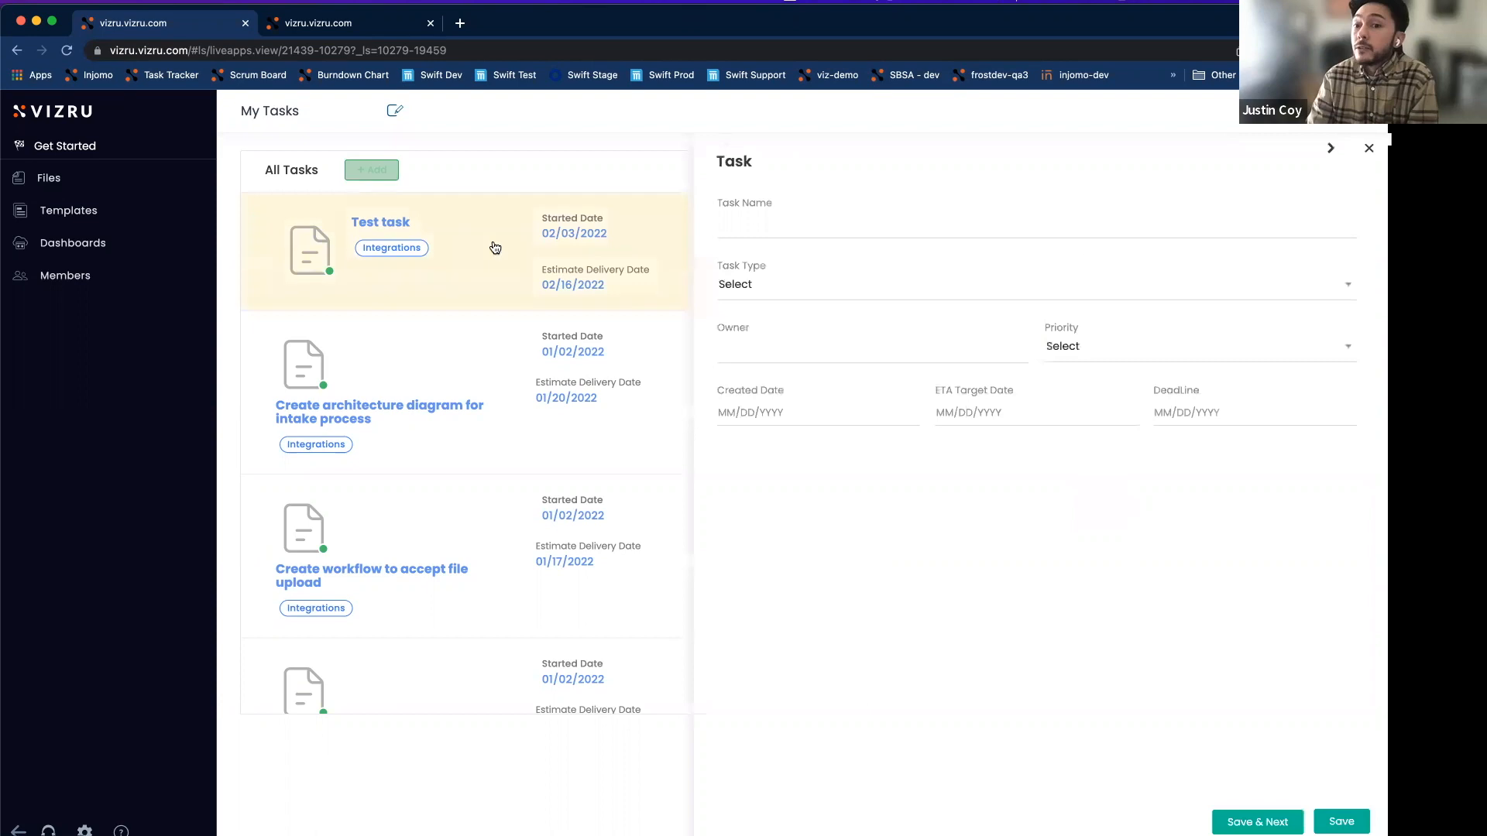
{"action": "left_click", "coordinate": [574, 280]}
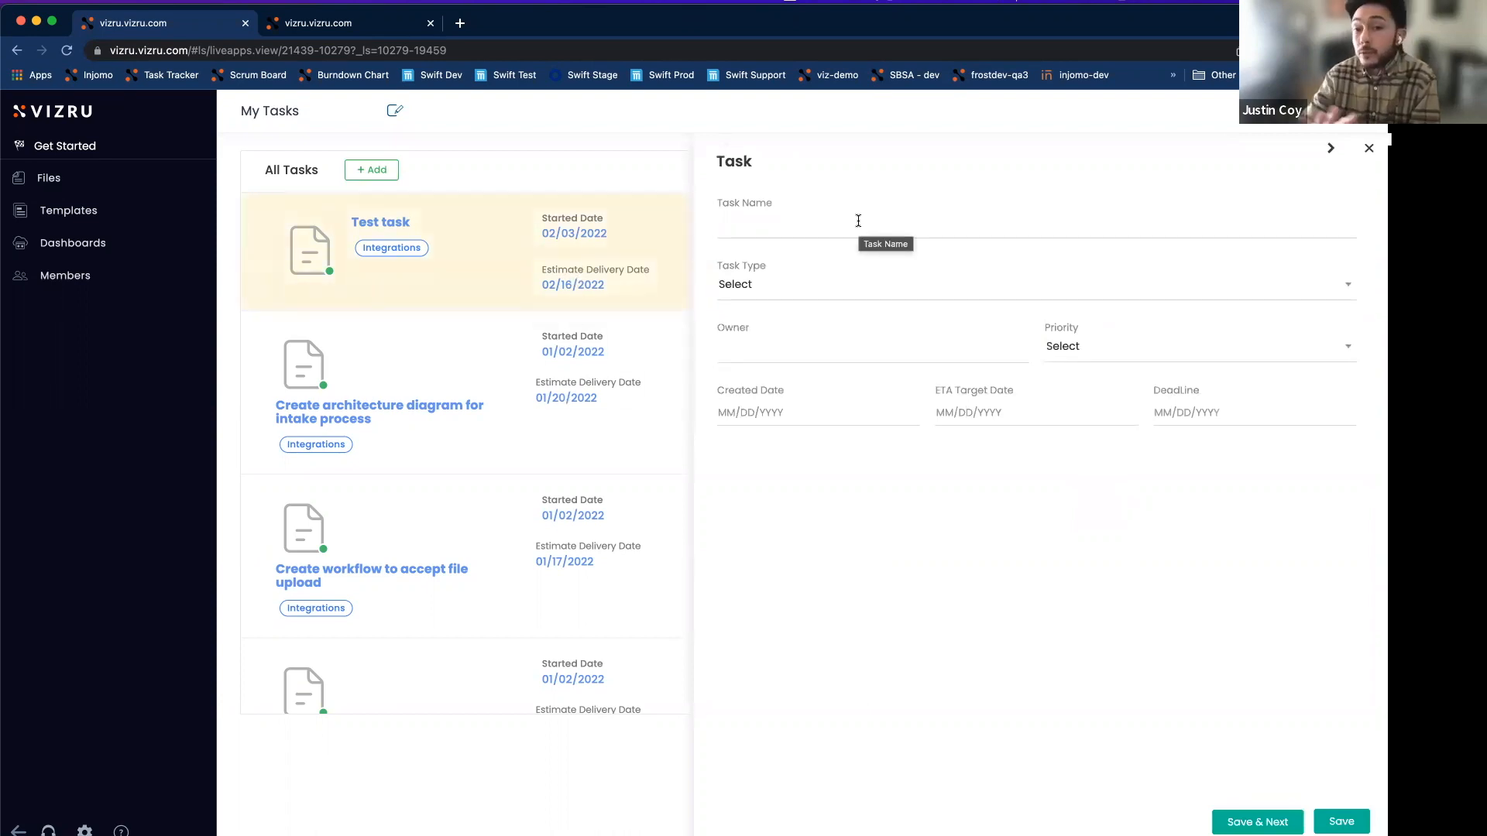
{"action": "left_click", "coordinate": [1368, 148]}
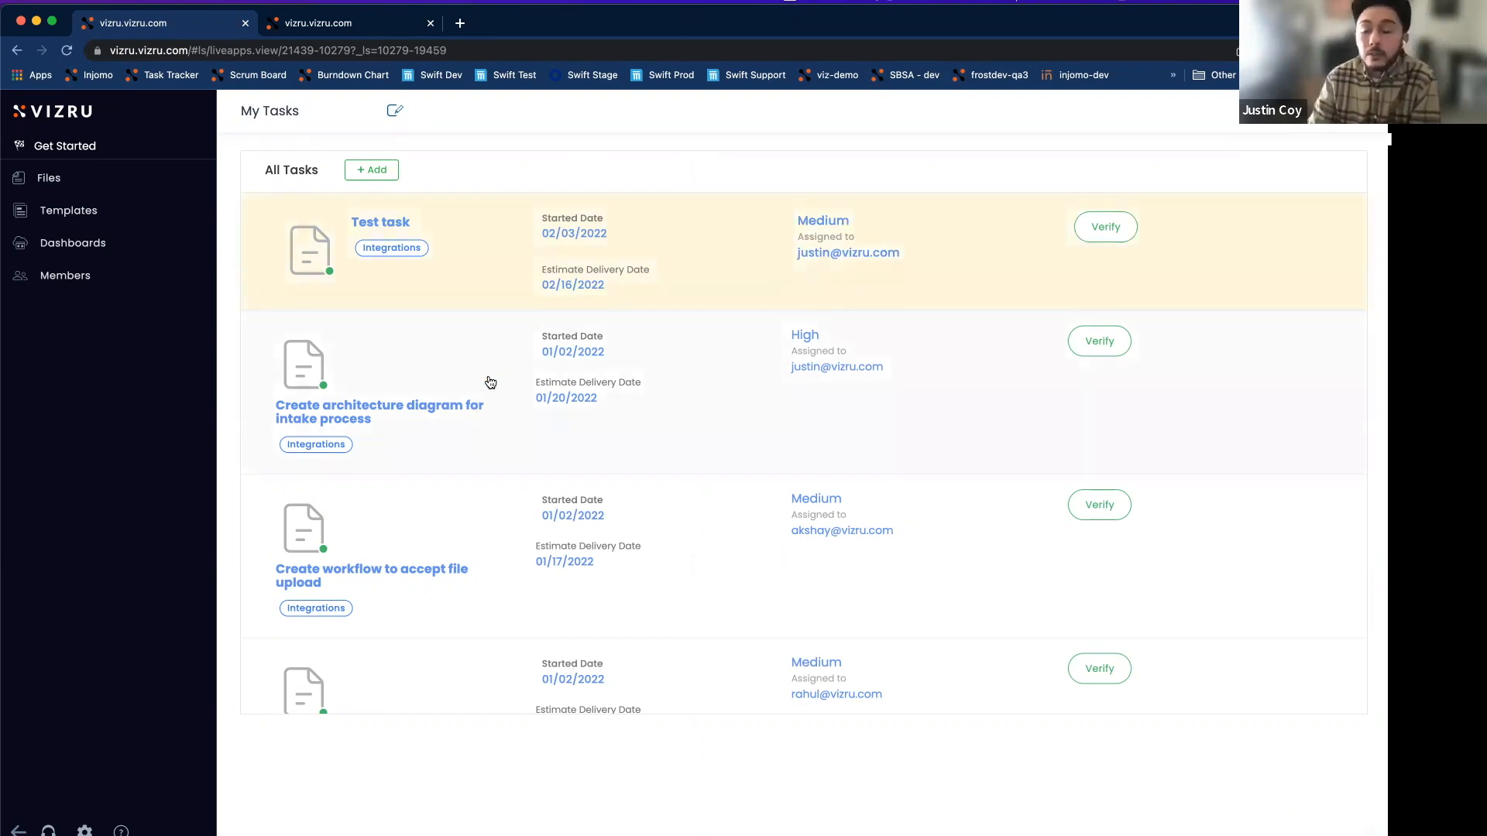
Open the 'Create architecture diagram for intake process' task and set its priority to Medium.
{"action": "left_click", "coordinate": [460, 378]}
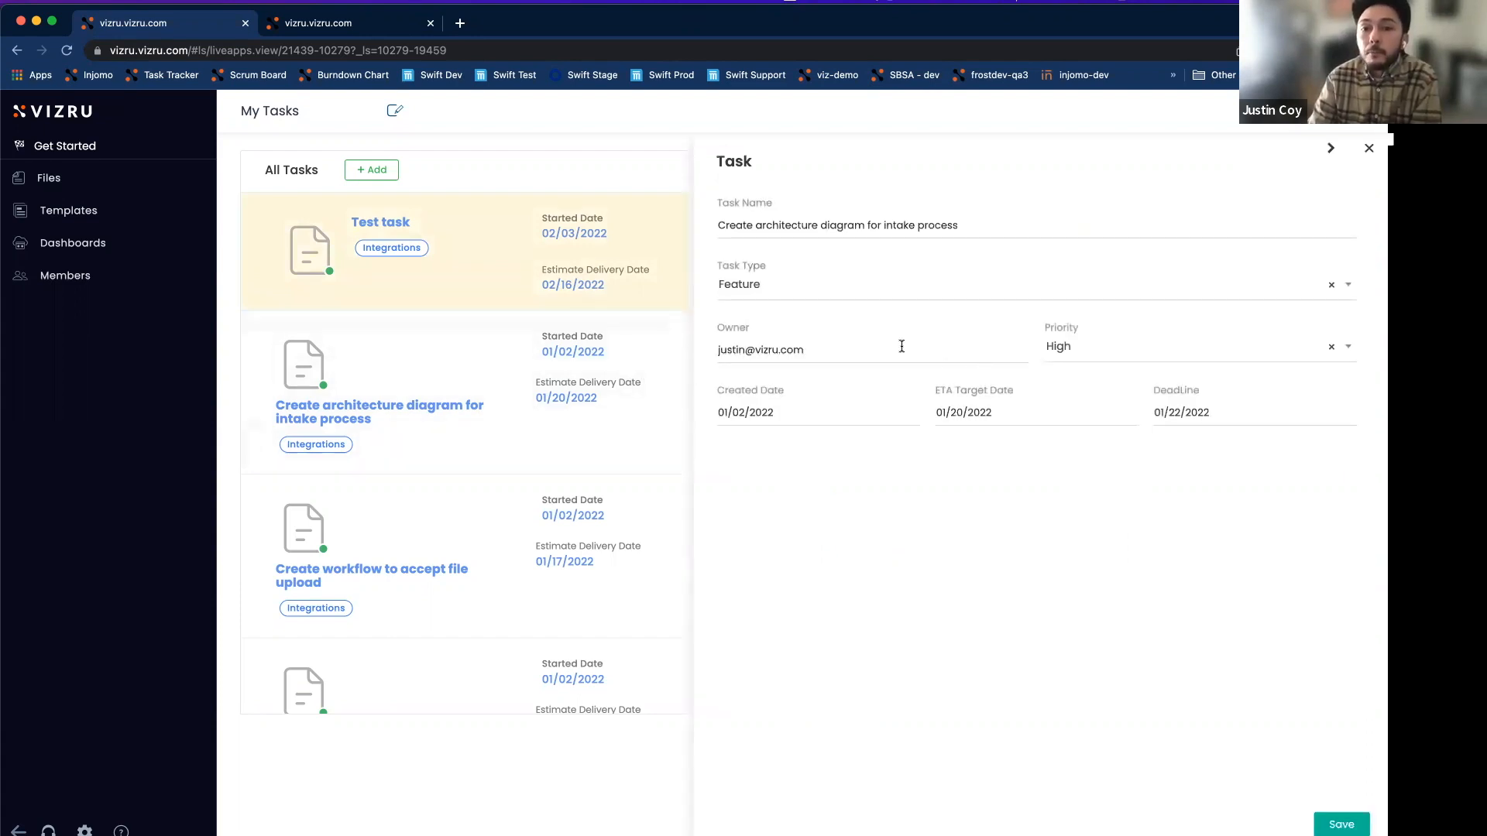
{"action": "left_click", "coordinate": [1069, 348]}
{"action": "left_click", "coordinate": [1103, 419]}
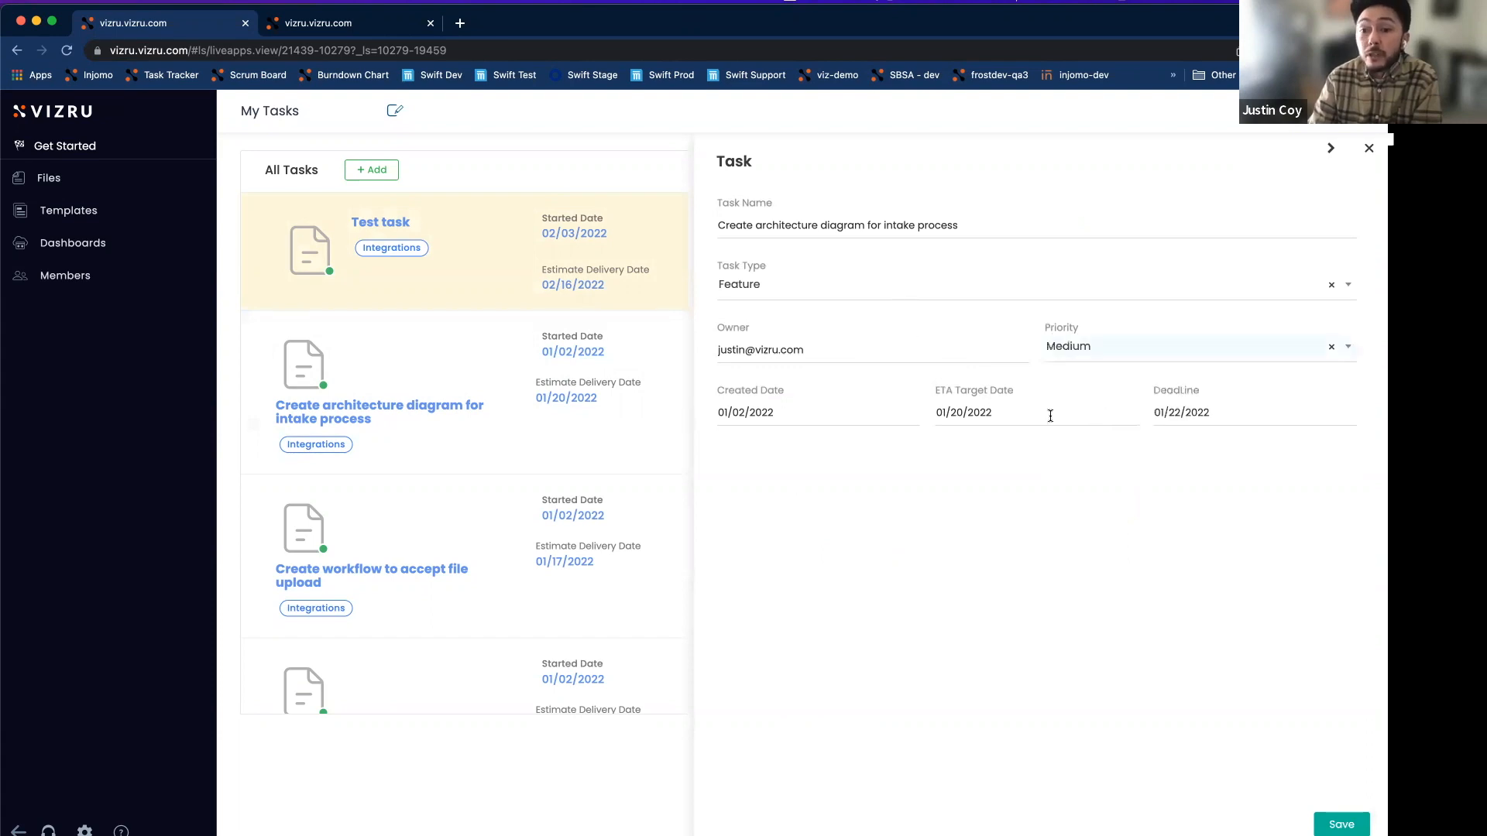